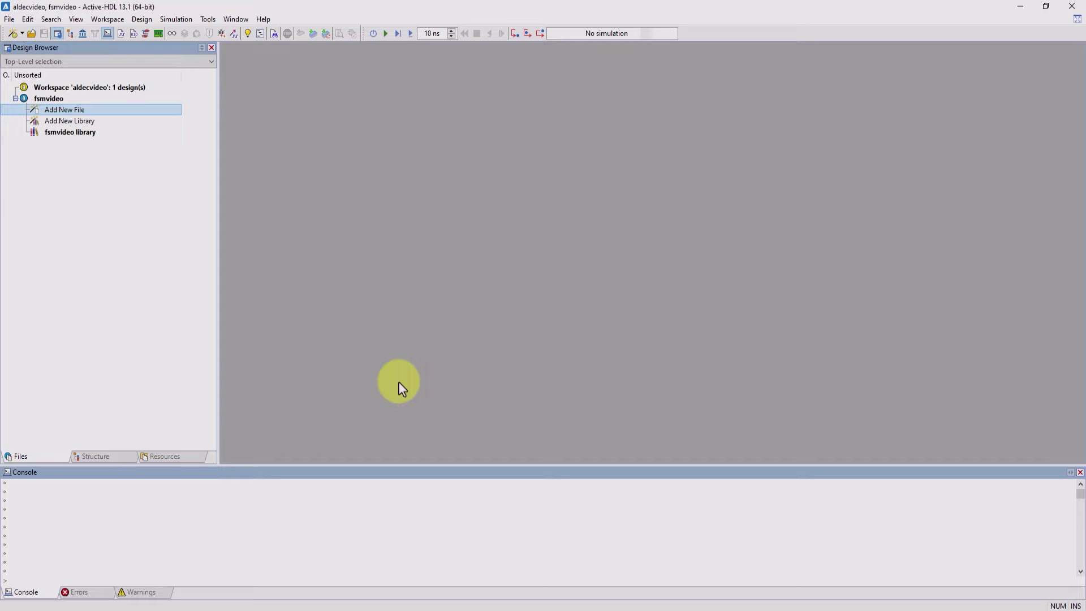
Start a new State Diagram source file from the Wizards list and advance to its naming page.
double_click(80, 115)
click(568, 288)
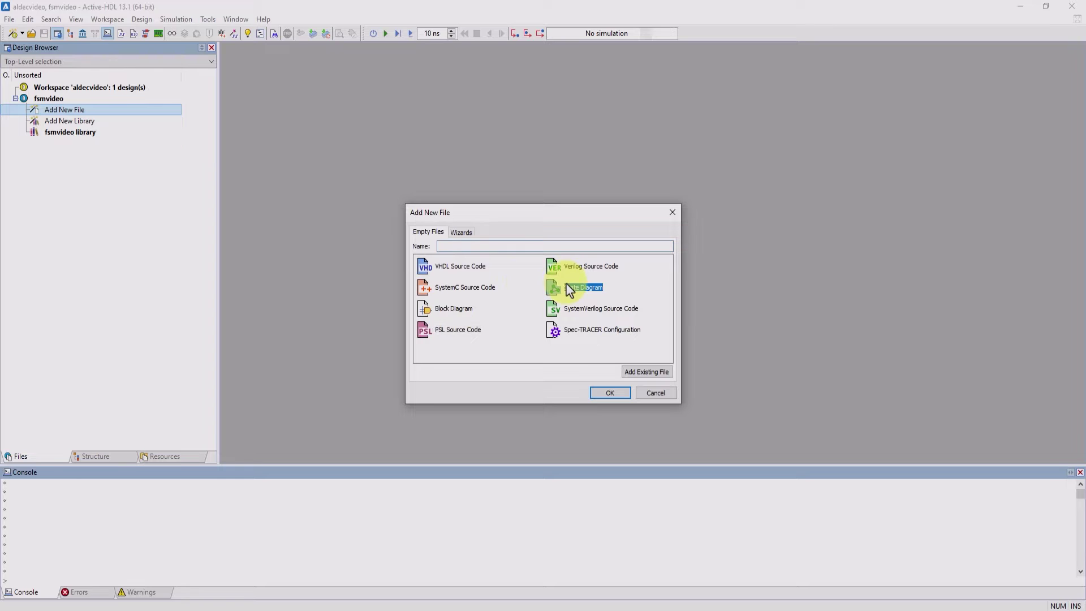
click(460, 233)
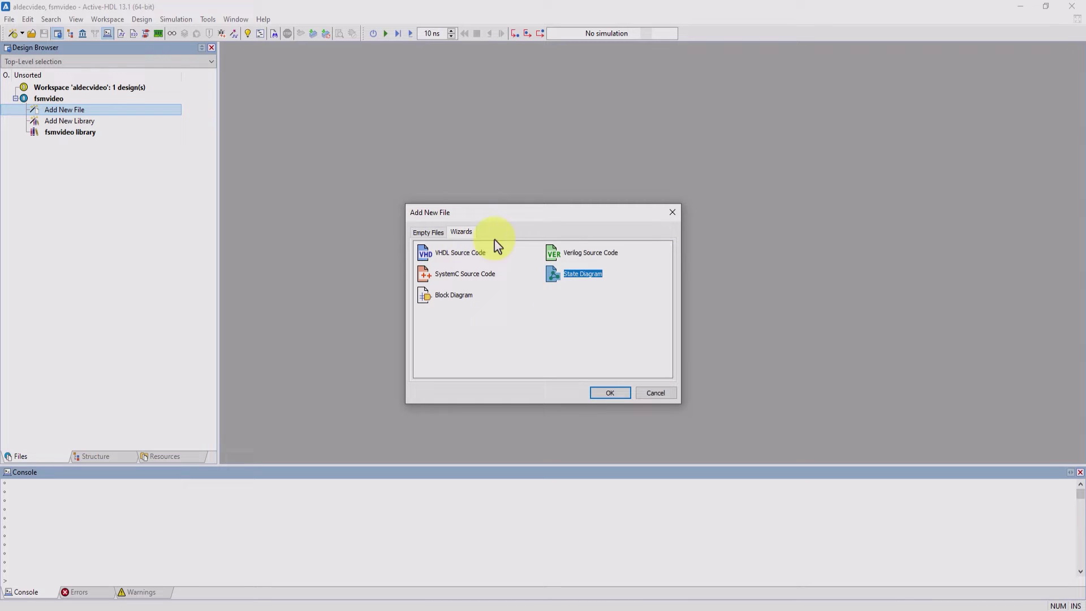
click(612, 394)
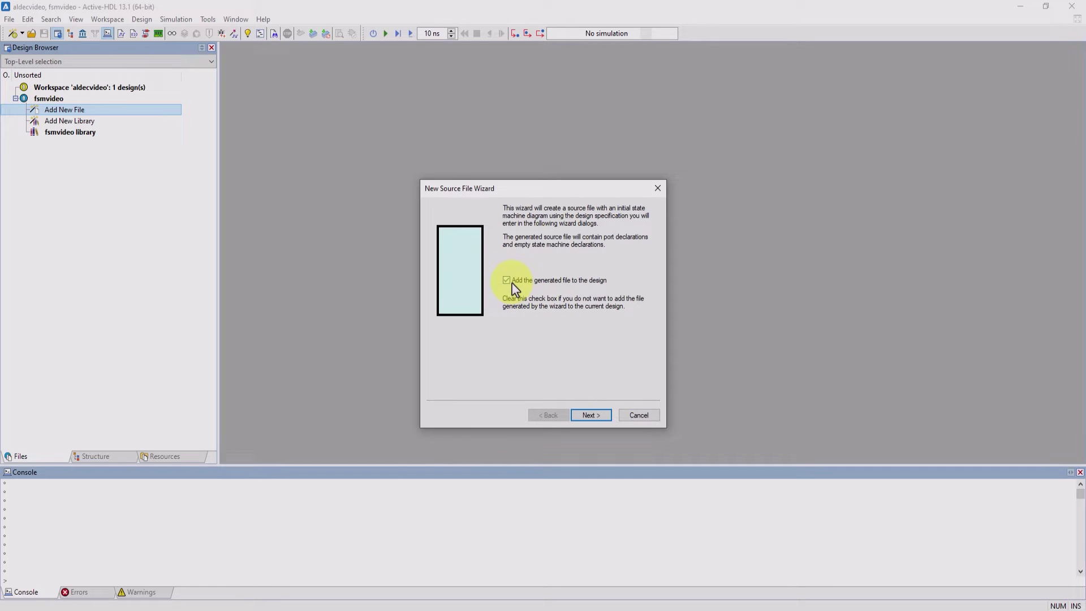
click(590, 414)
click(591, 415)
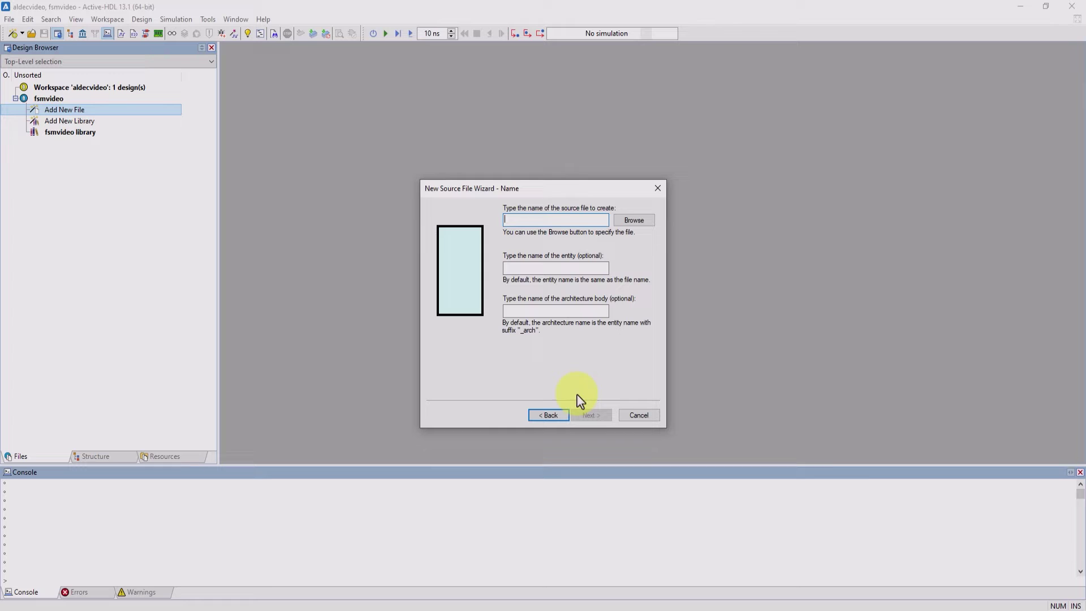
Name the file 'test' and add port a plus output port z.
text(test)
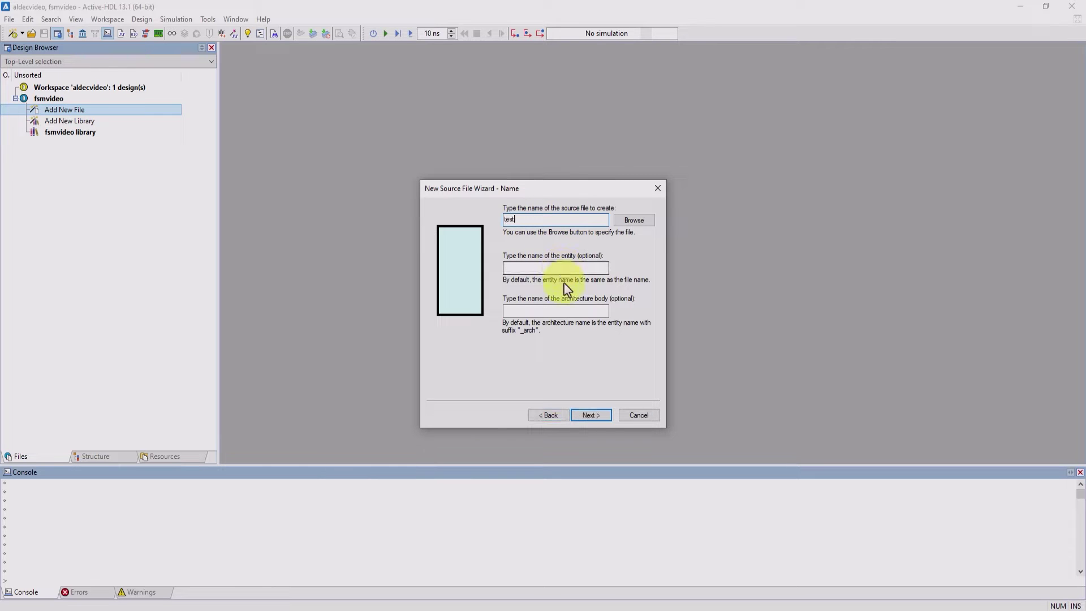
click(594, 419)
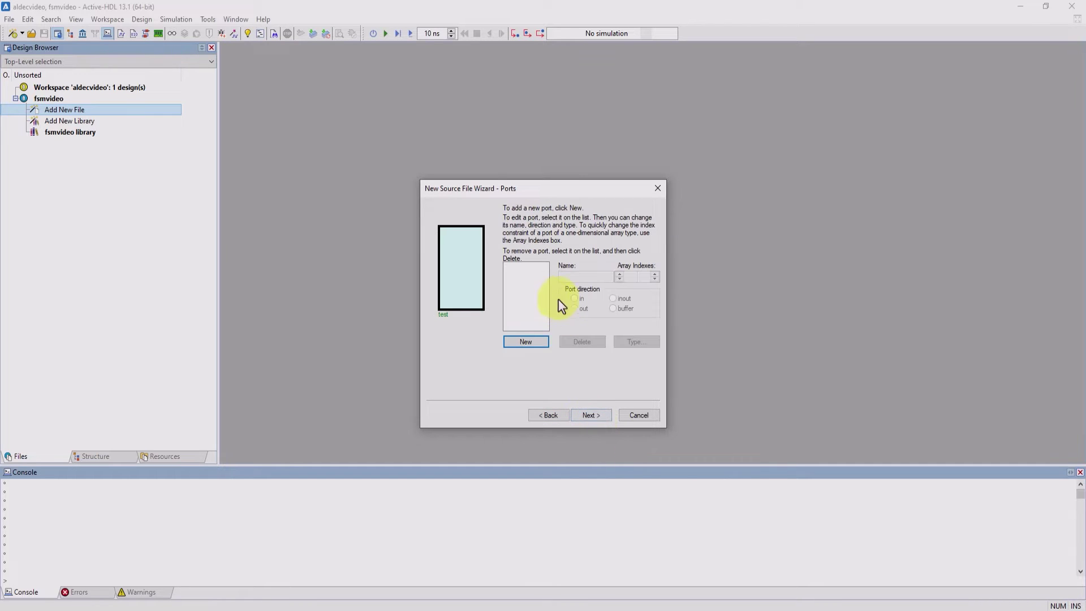
click(532, 344)
text(a)
click(526, 343)
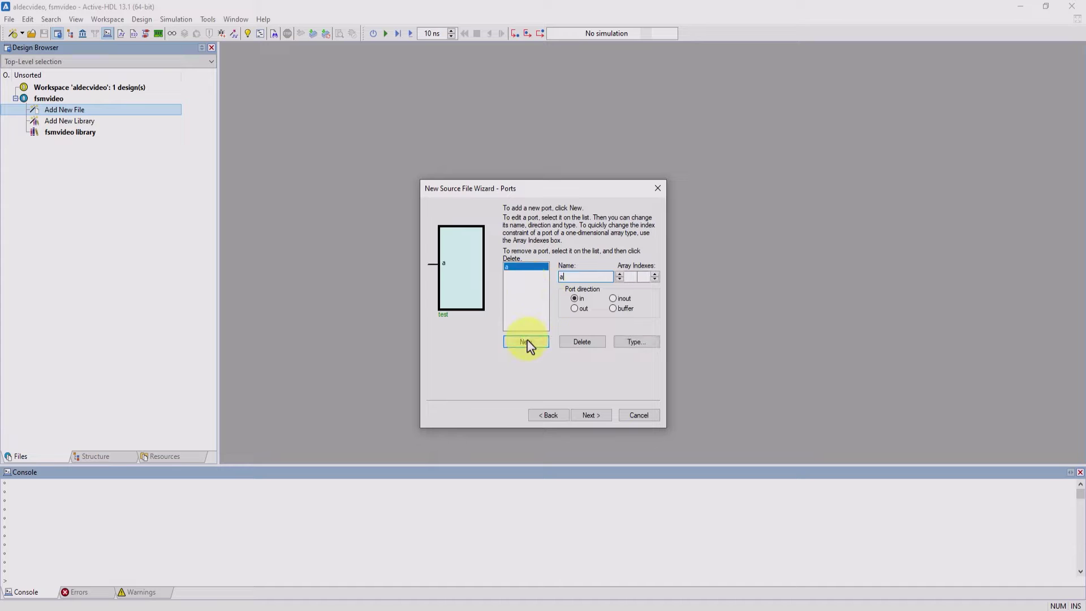
text(z)
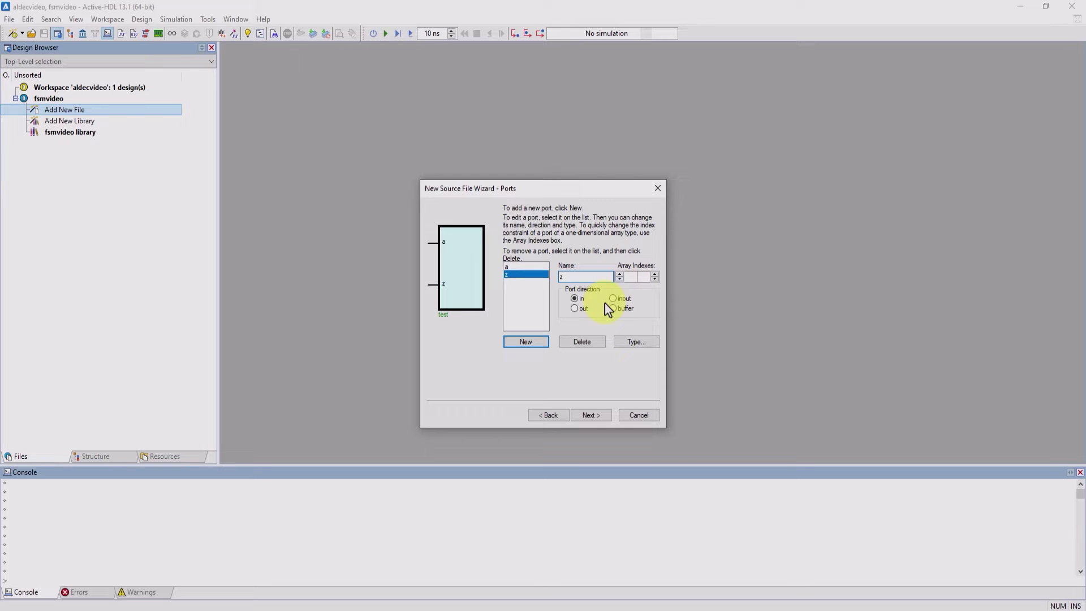
click(575, 308)
Add input port clk of type STD_LOGIC, marked as the clock.
click(521, 345)
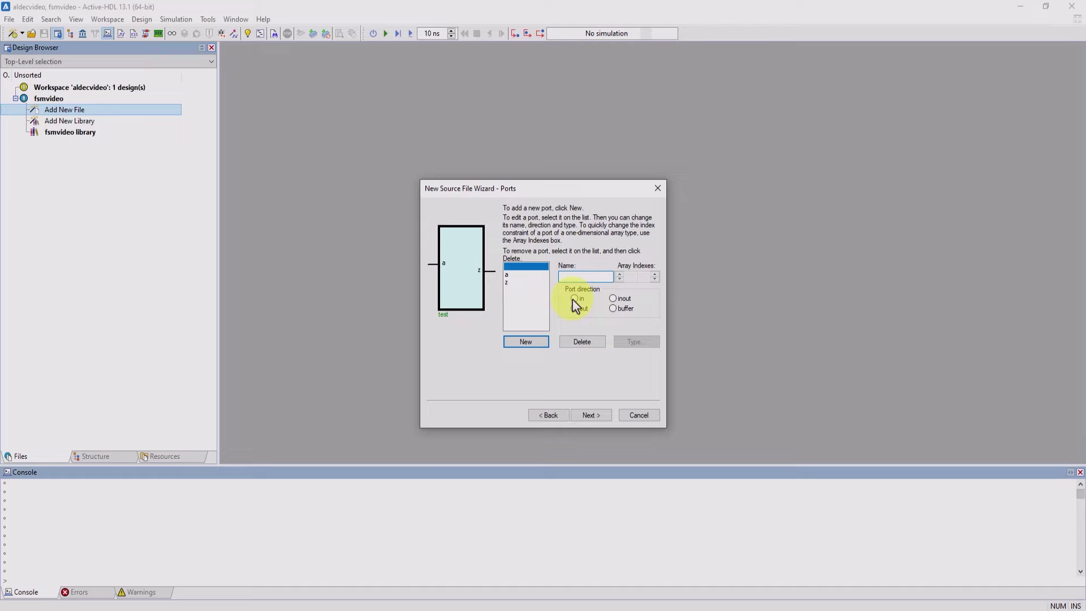
text(clk)
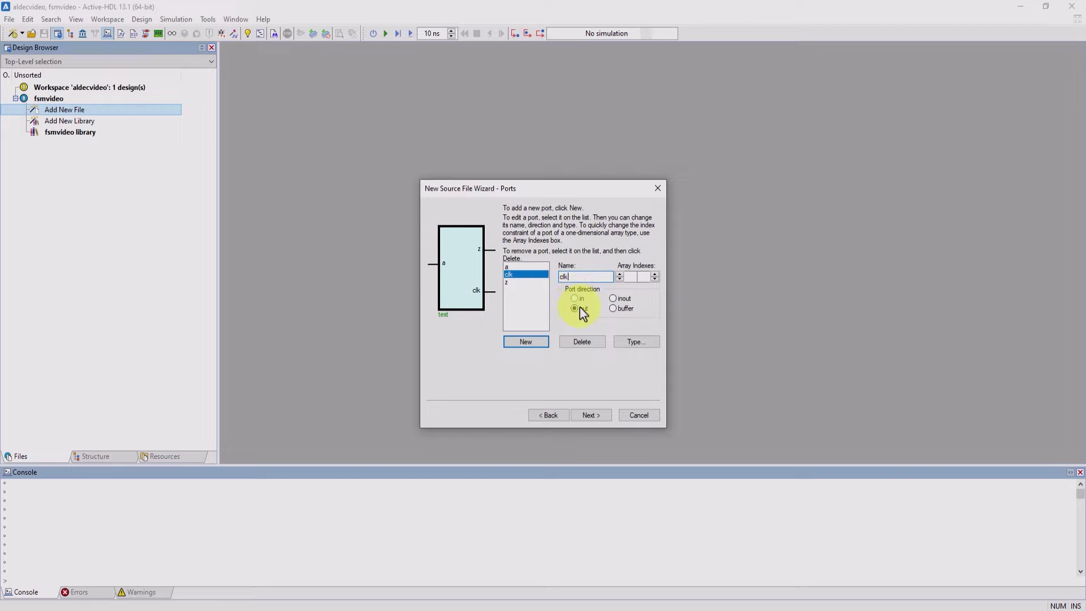
click(575, 298)
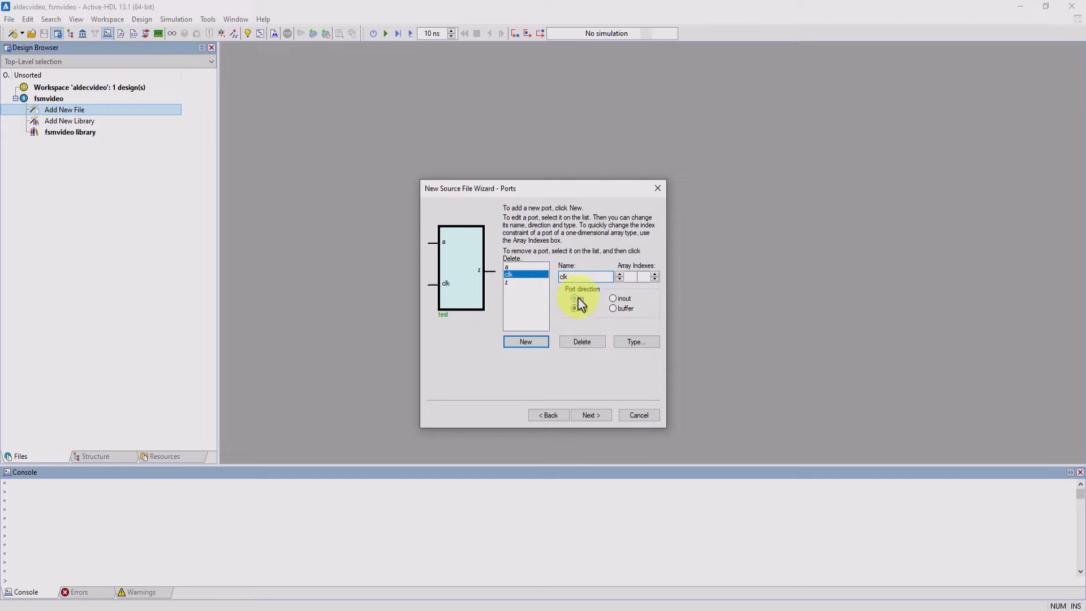
click(644, 346)
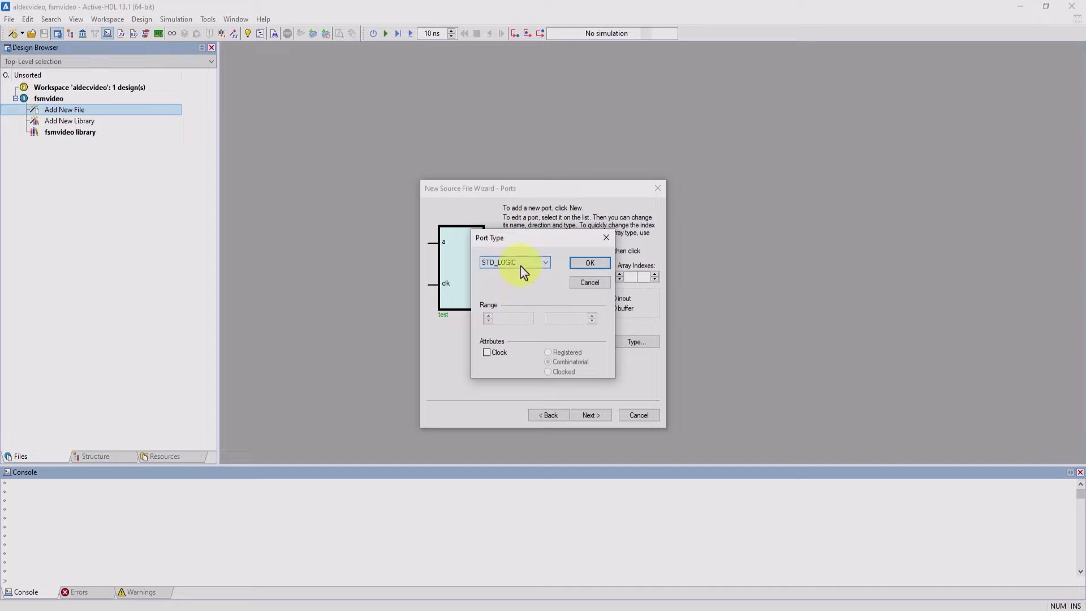
click(524, 268)
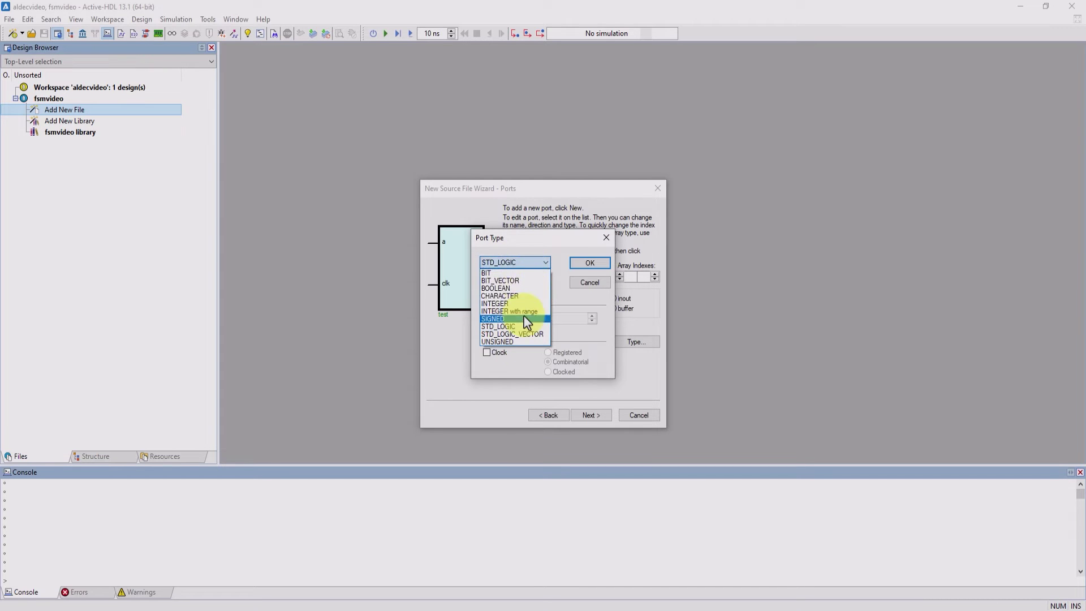
click(524, 266)
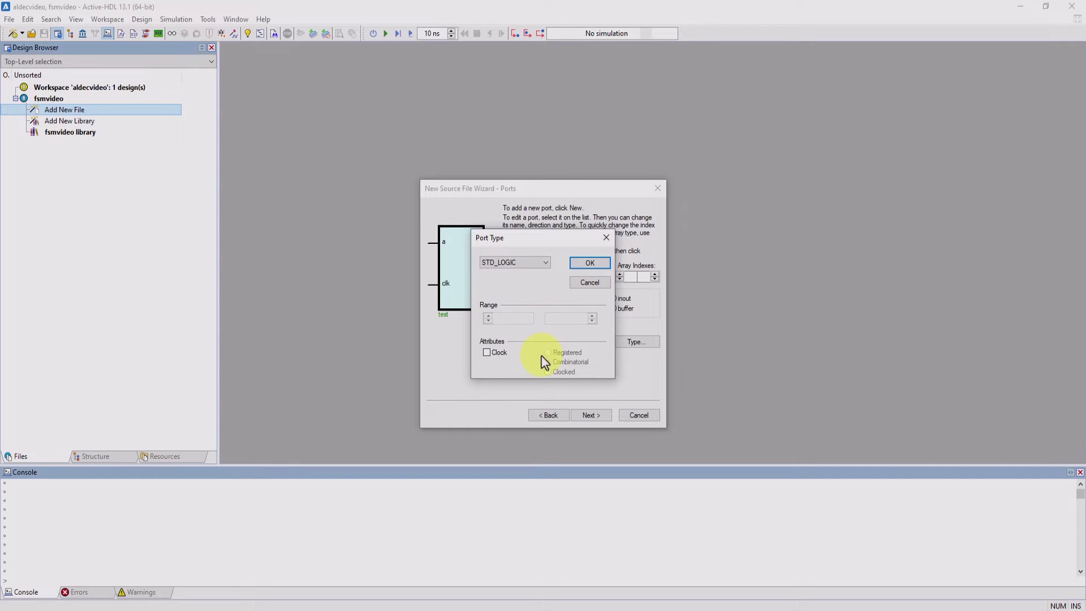
click(487, 352)
click(586, 264)
Add the reset and enable ports.
click(543, 342)
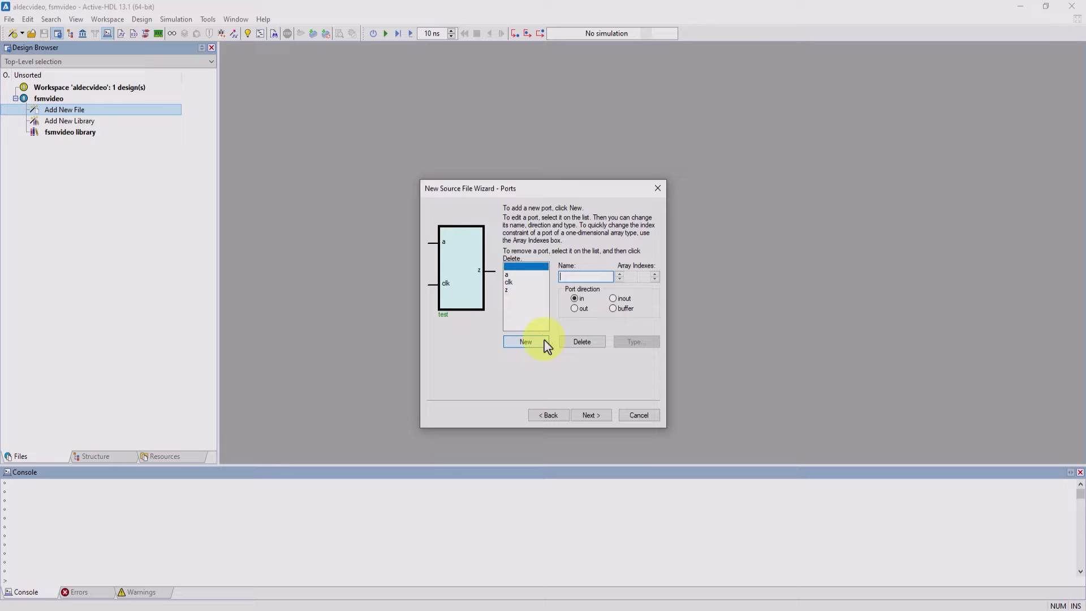
text(reset)
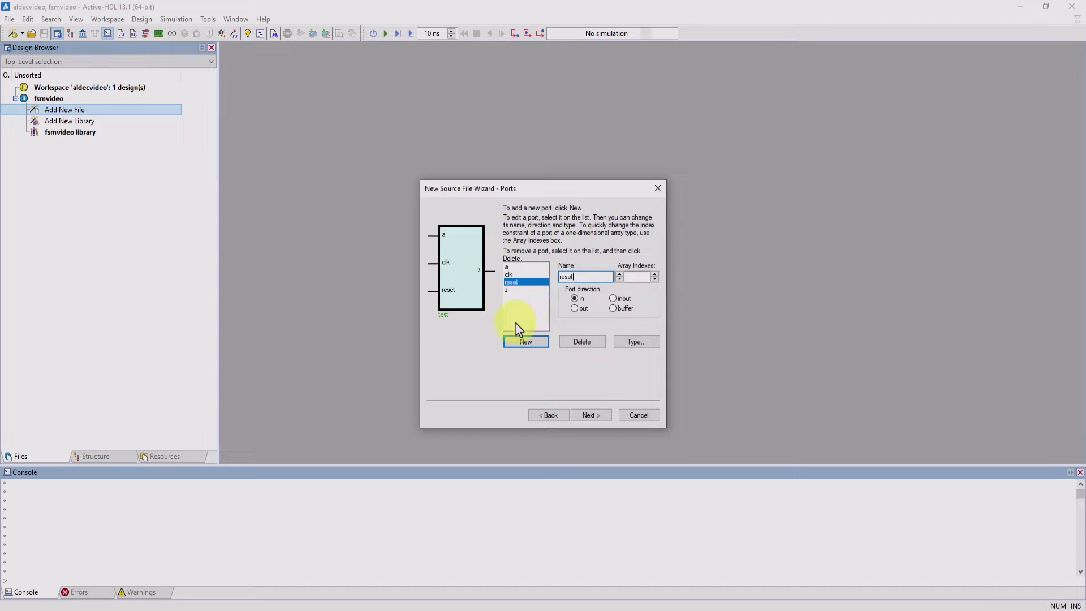
click(524, 342)
text(enable)
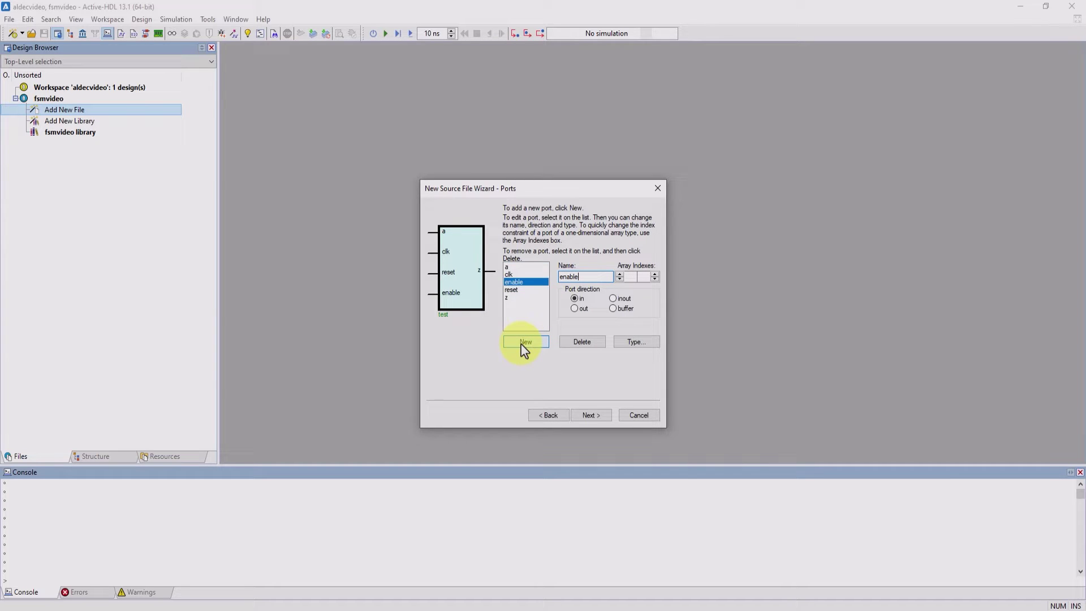
Generate three states in a Linear Vertical layout, no automatic transitions, with S1 as reset state.
click(588, 417)
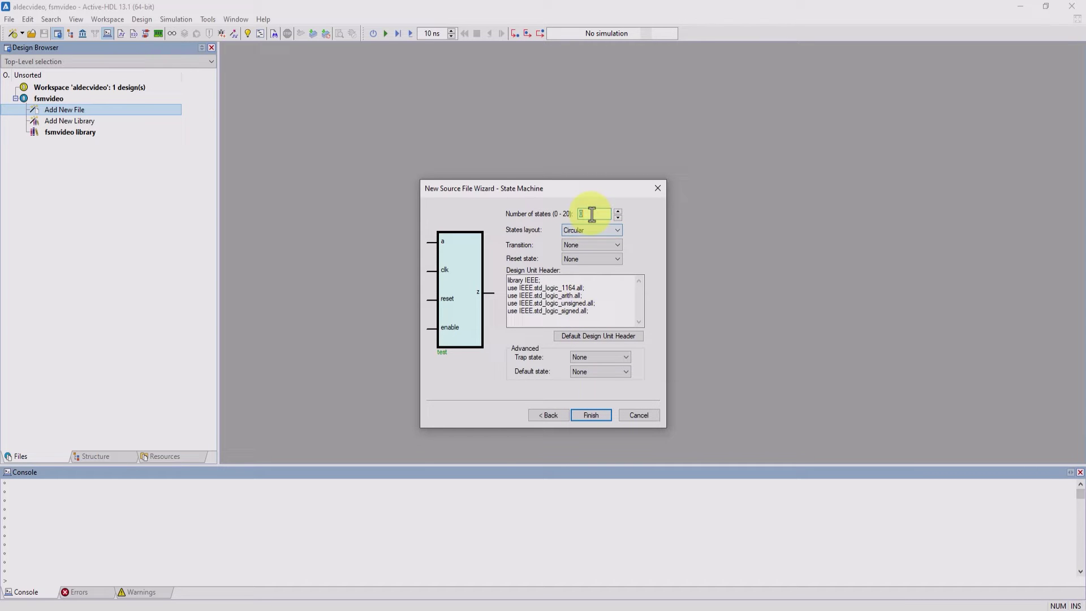
click(610, 234)
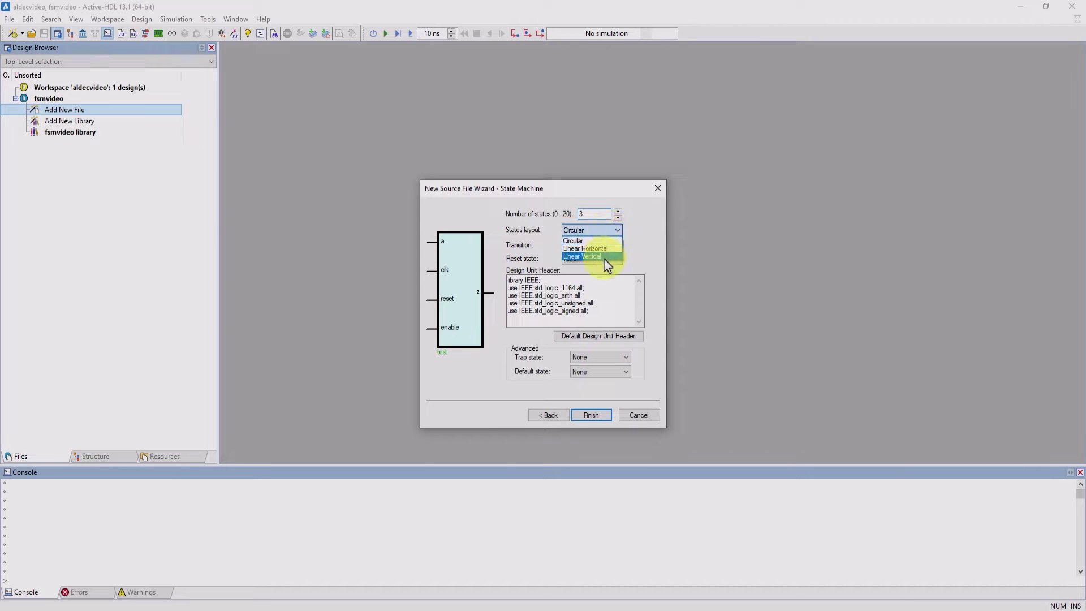
click(604, 256)
click(616, 245)
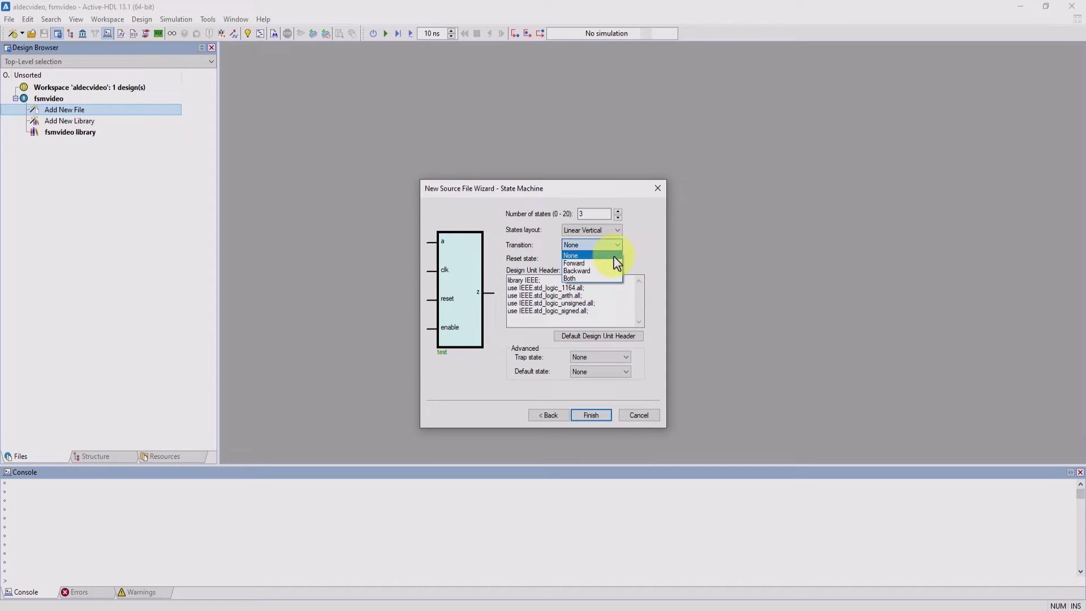
click(614, 259)
click(618, 259)
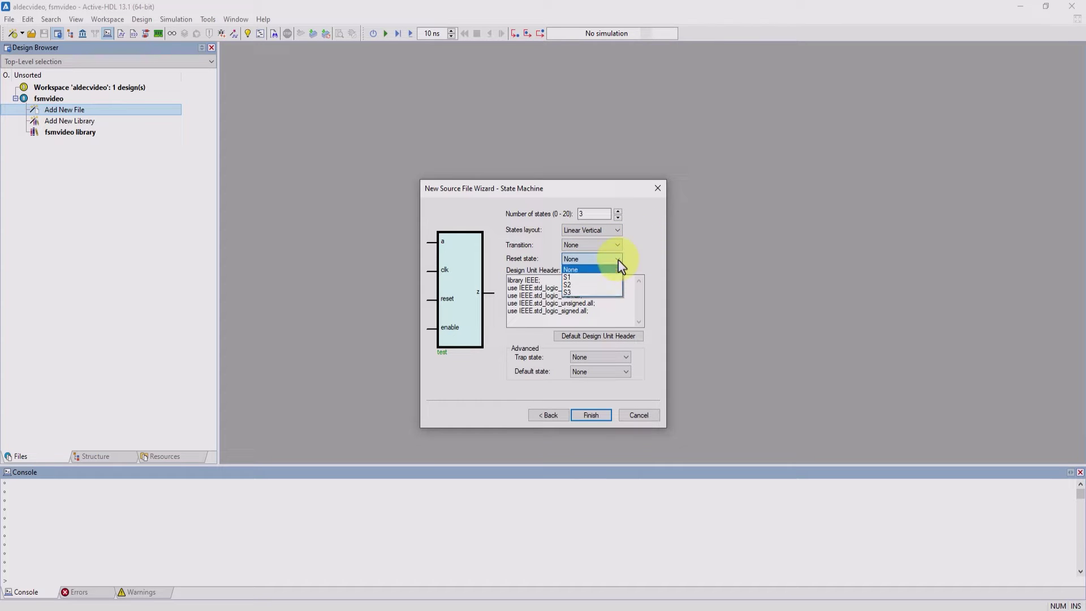
click(589, 277)
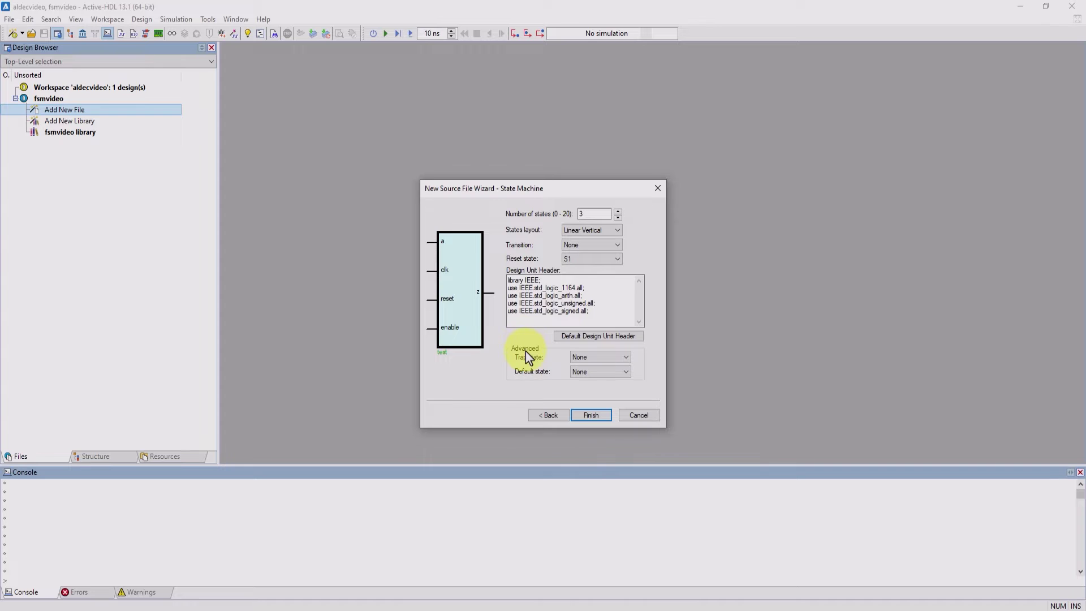
click(599, 419)
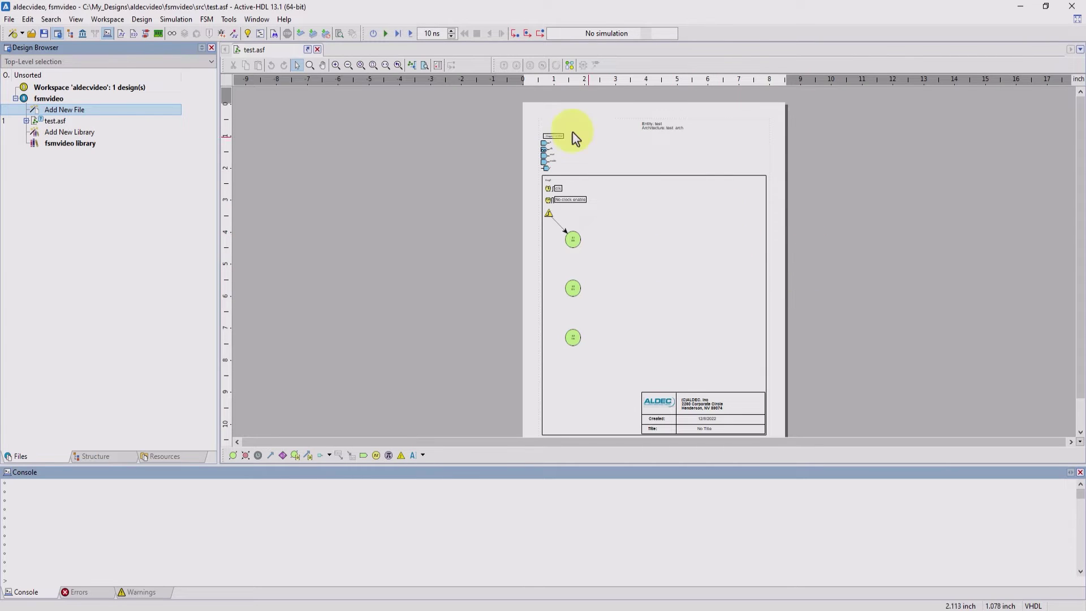
ctrl+scroll(651, 298, up, 2)
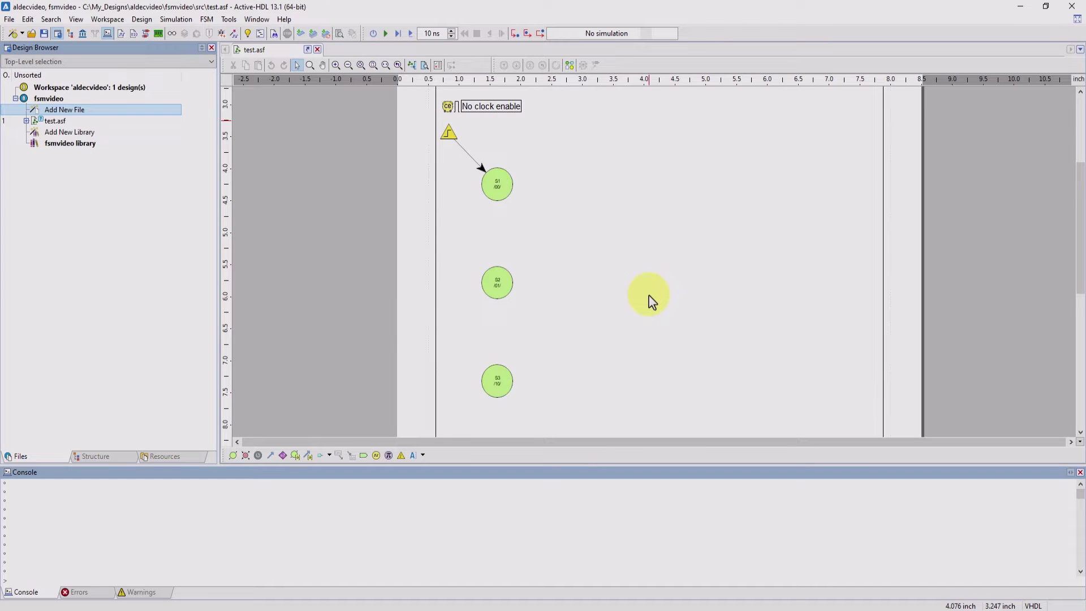
scroll(653, 303, up, 3)
scroll(654, 304, up, 1)
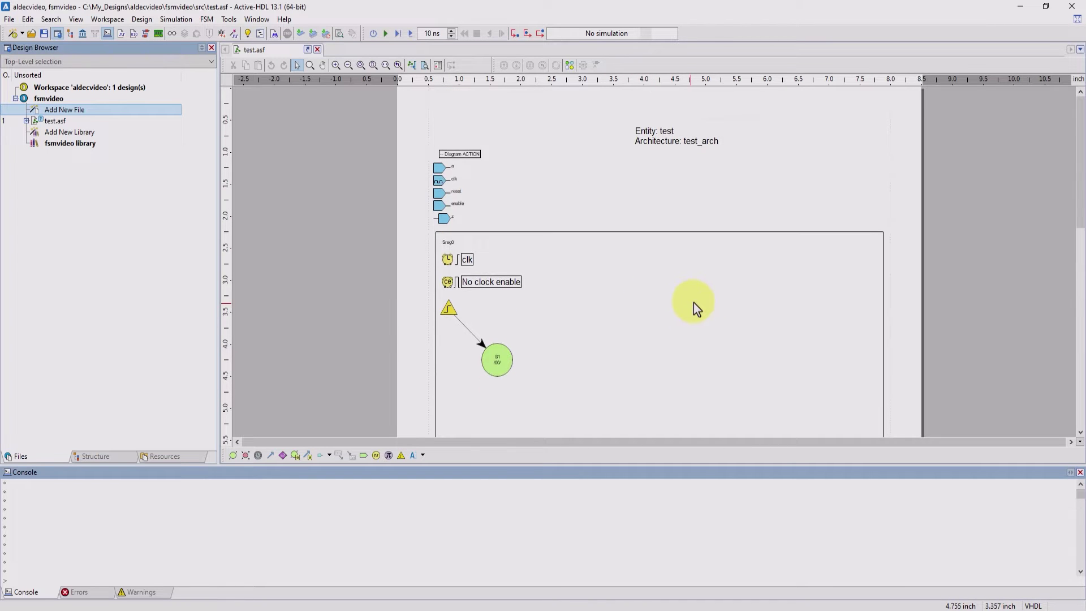
scroll(709, 295, down, 1)
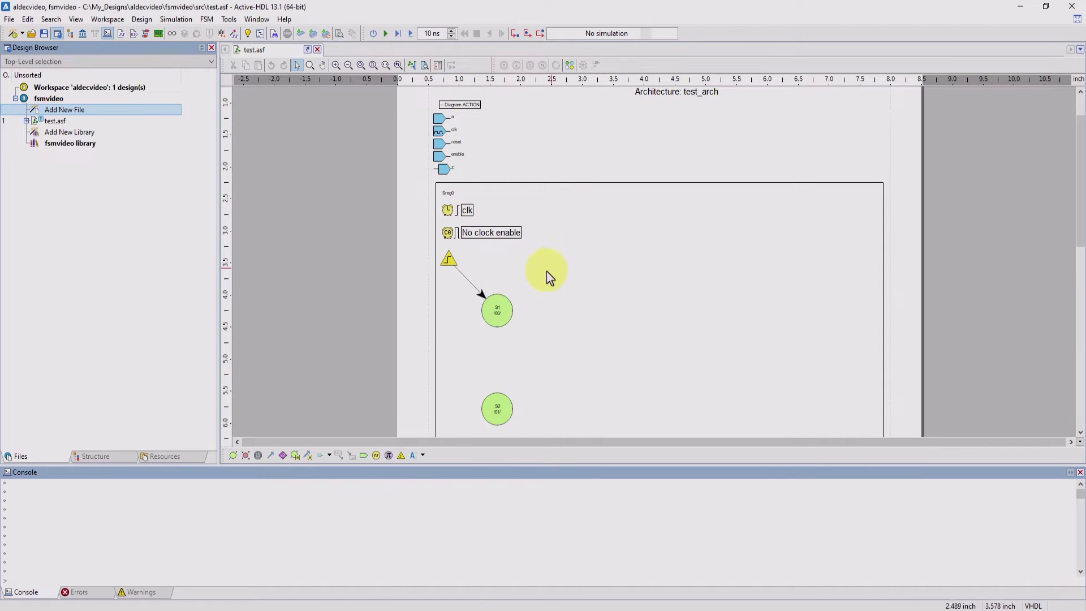
click(207, 22)
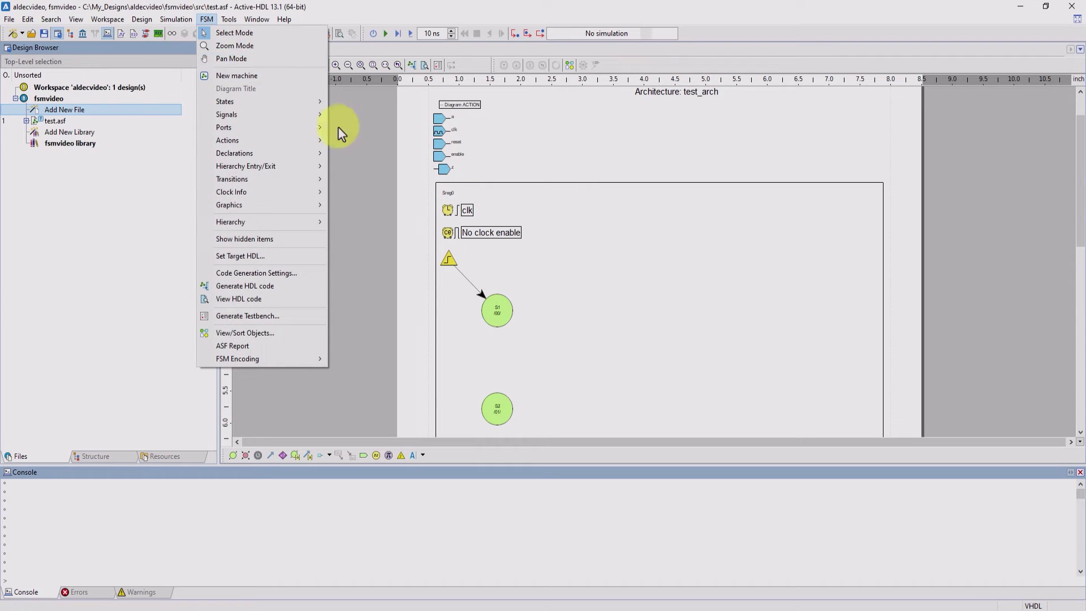
click(357, 124)
scroll(647, 252, down, 4)
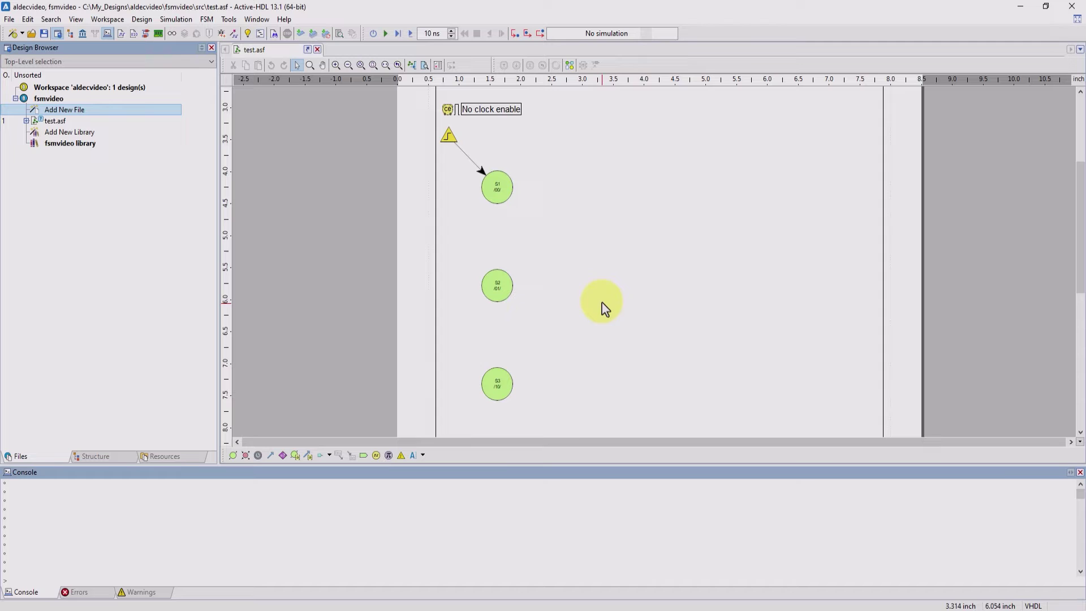
drag(577, 407, 443, 128)
drag(507, 189, 579, 188)
scroll(599, 244, up, 2)
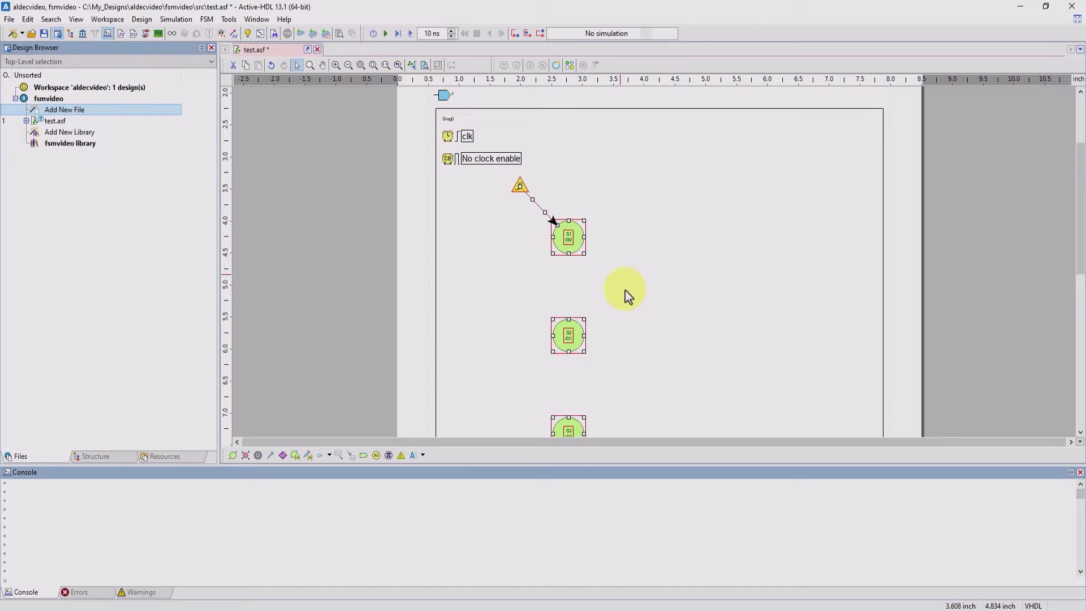
click(634, 299)
scroll(628, 300, down, 2)
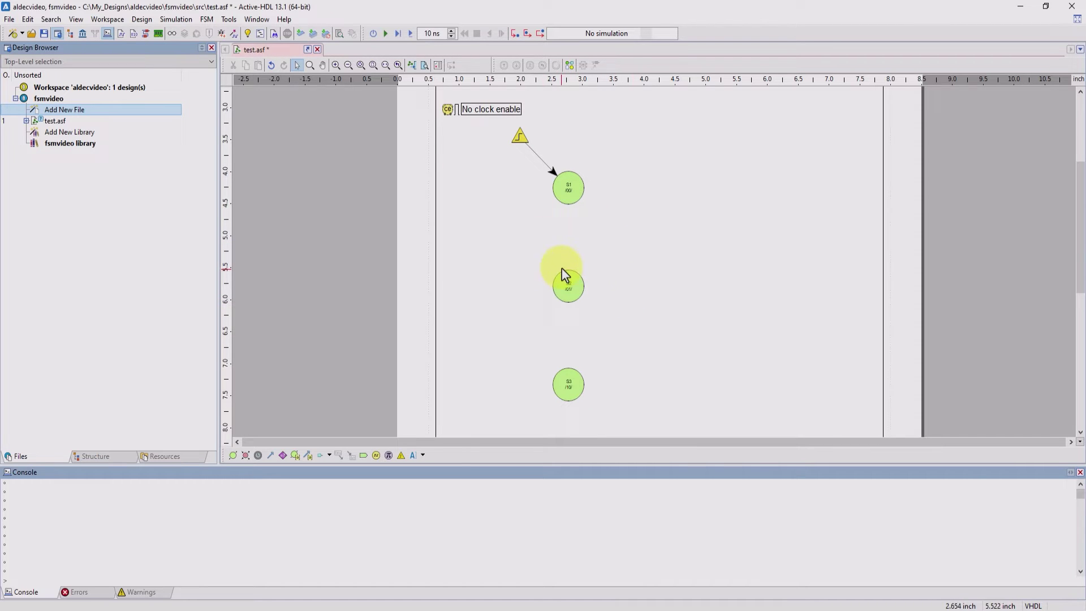
drag(575, 288, 613, 283)
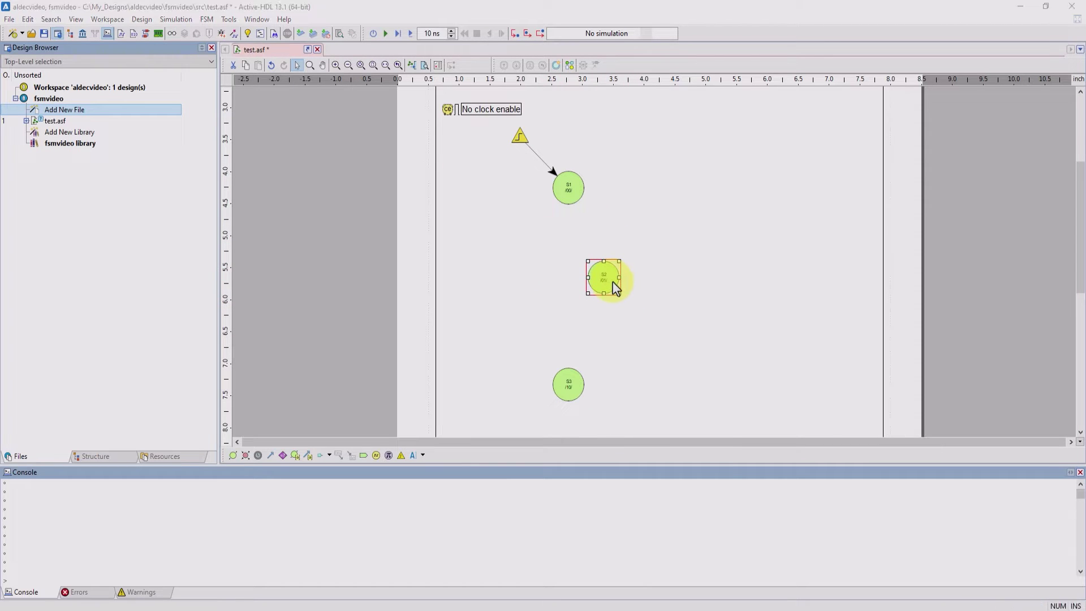
right_click(614, 283)
double_click(614, 276)
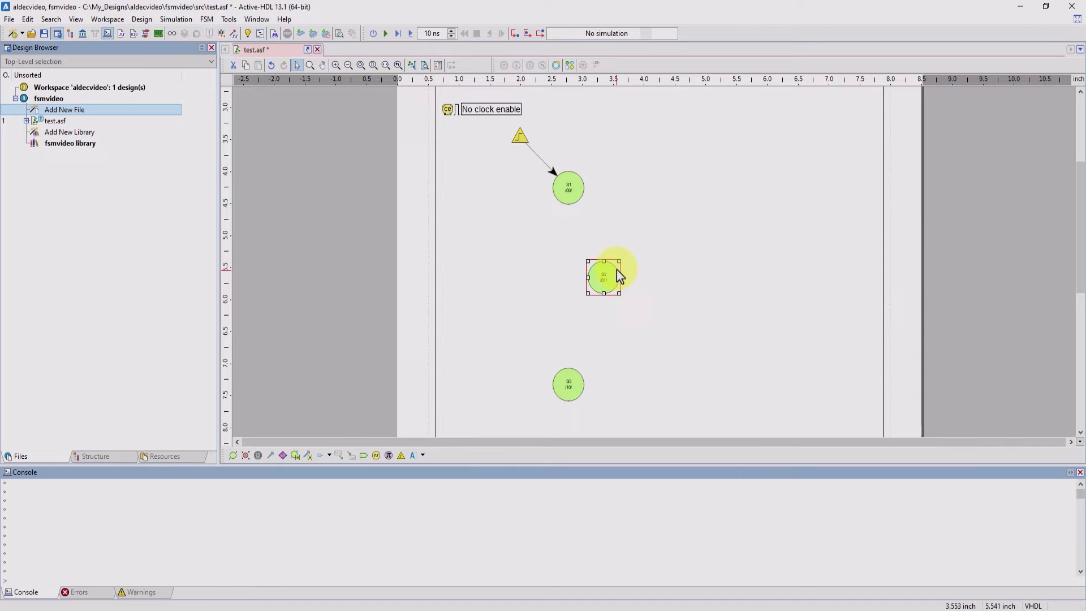
click(453, 217)
click(482, 217)
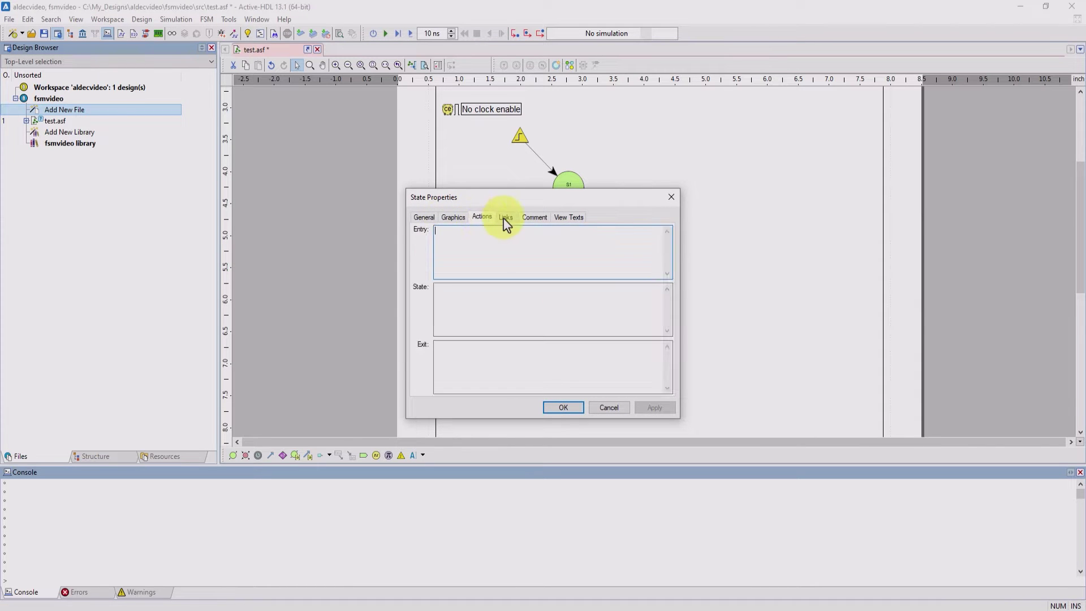
click(506, 217)
click(535, 218)
click(424, 217)
click(582, 404)
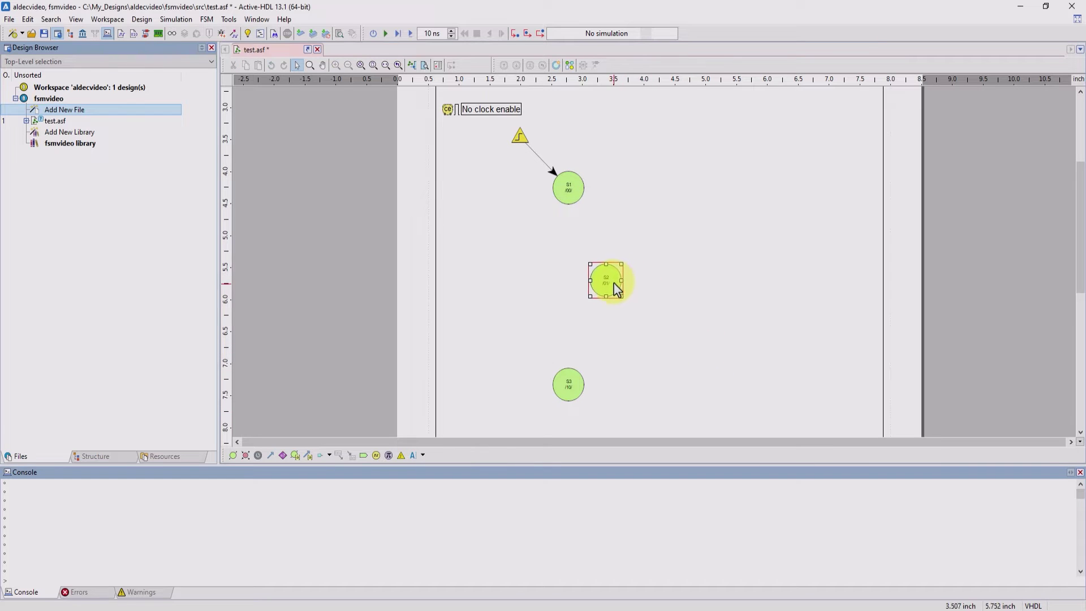
Place state S4 left of S2 and state S5 at the upper right.
click(232, 455)
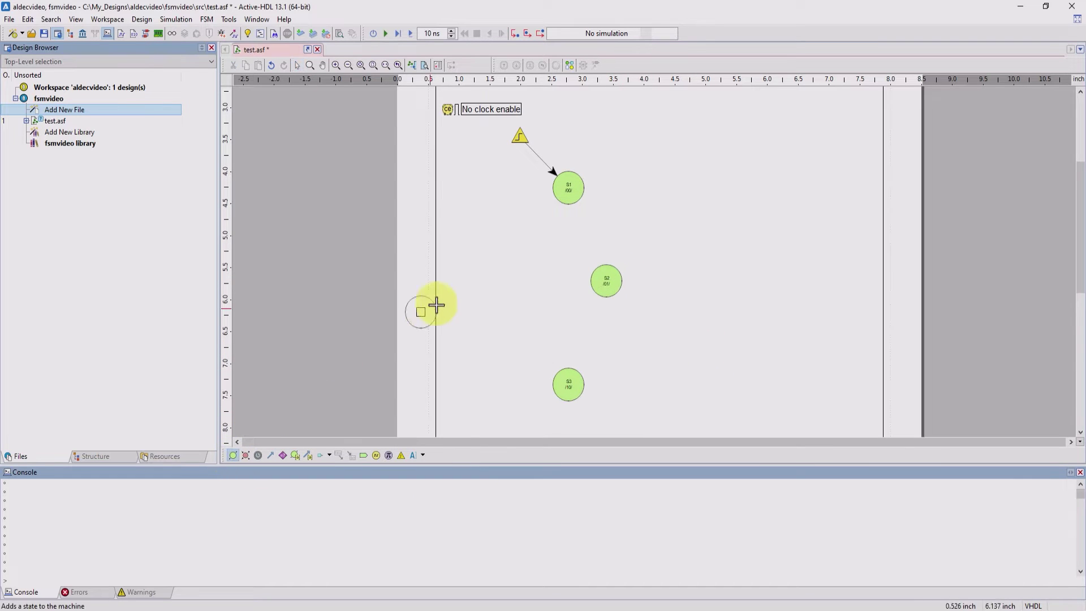
click(521, 292)
click(625, 129)
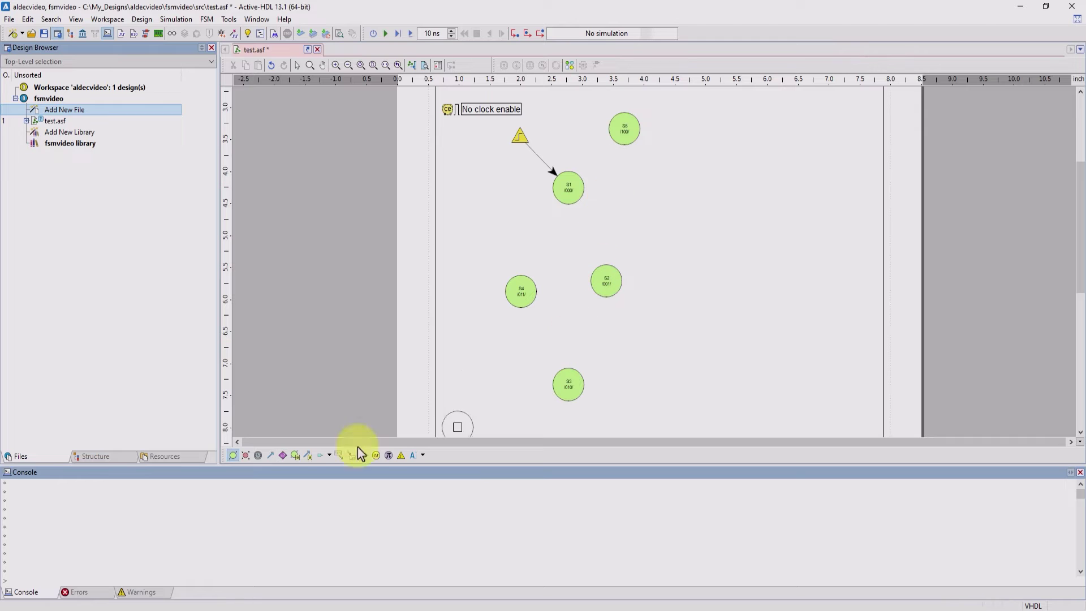
key(Escape)
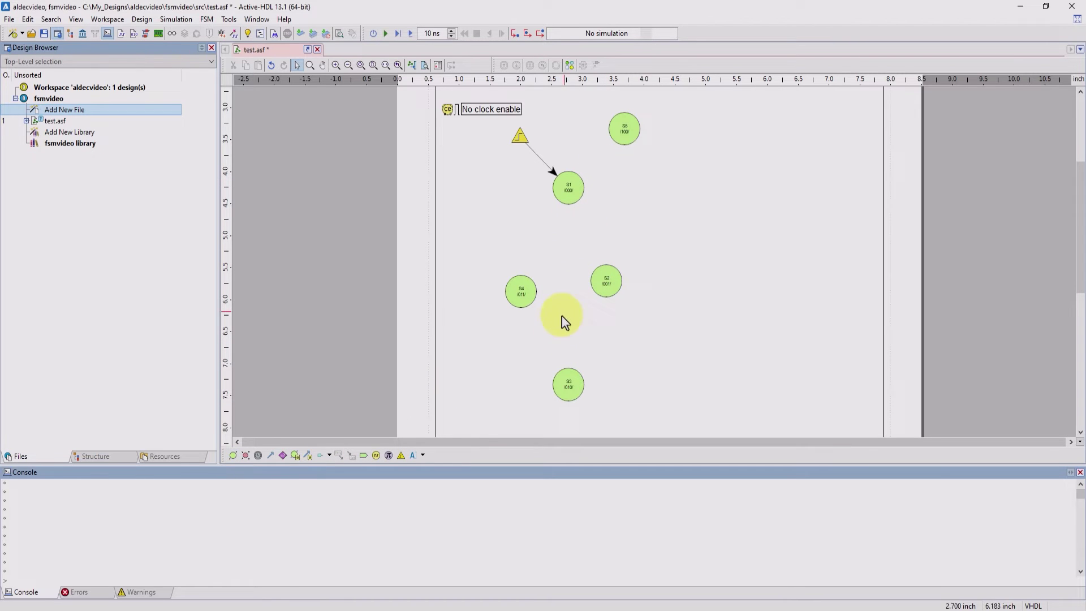
Draw transitions S1→S2→S3→S4→S1, S5→S1, and a self-loop on S1.
click(271, 456)
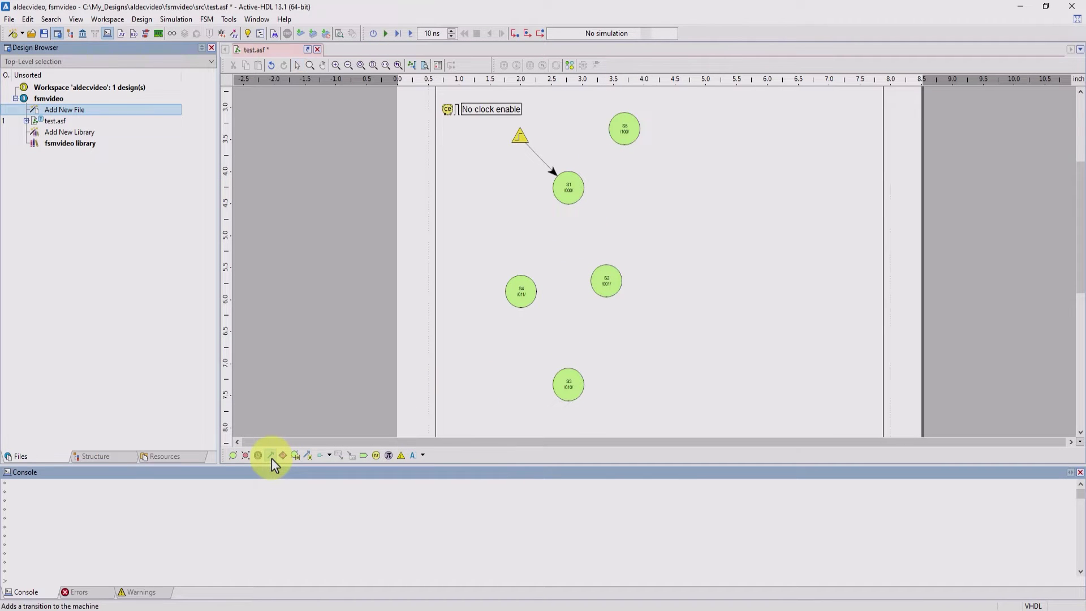
click(569, 190)
click(599, 280)
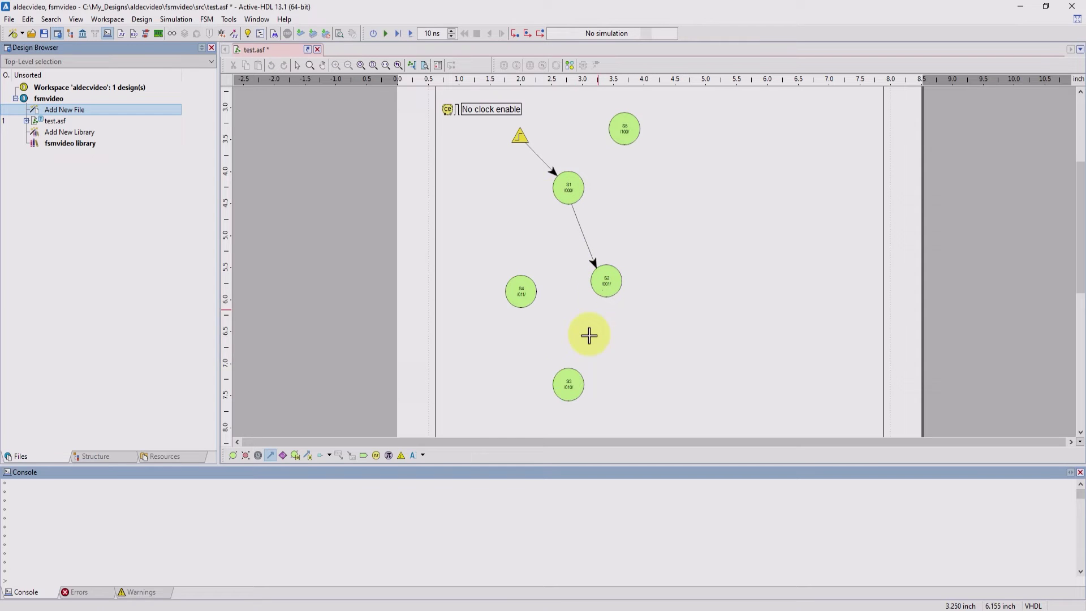
click(604, 287)
click(565, 386)
click(559, 372)
click(522, 296)
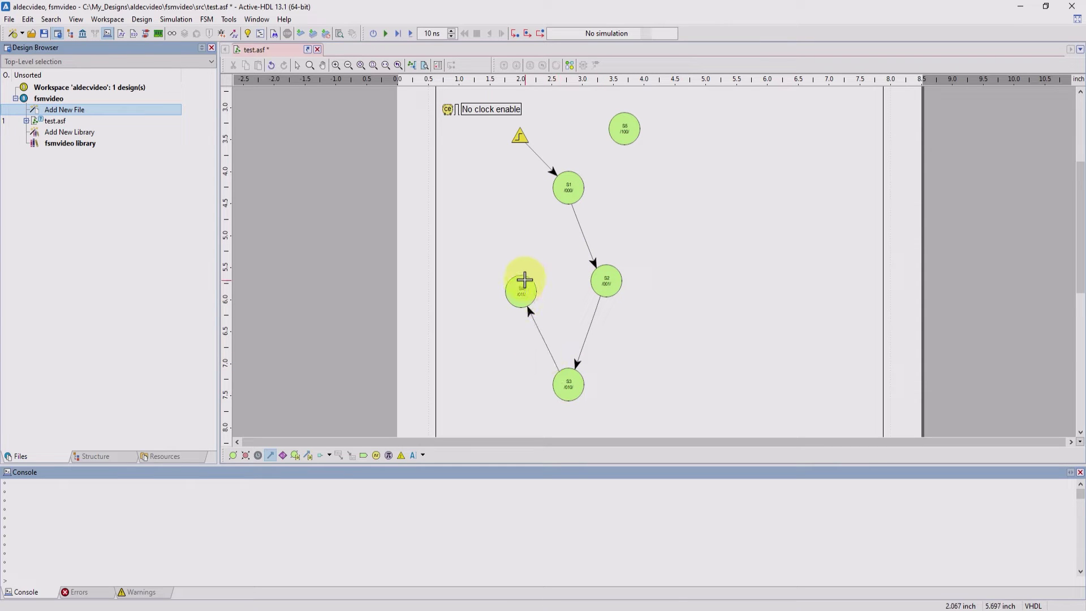
click(562, 196)
click(621, 139)
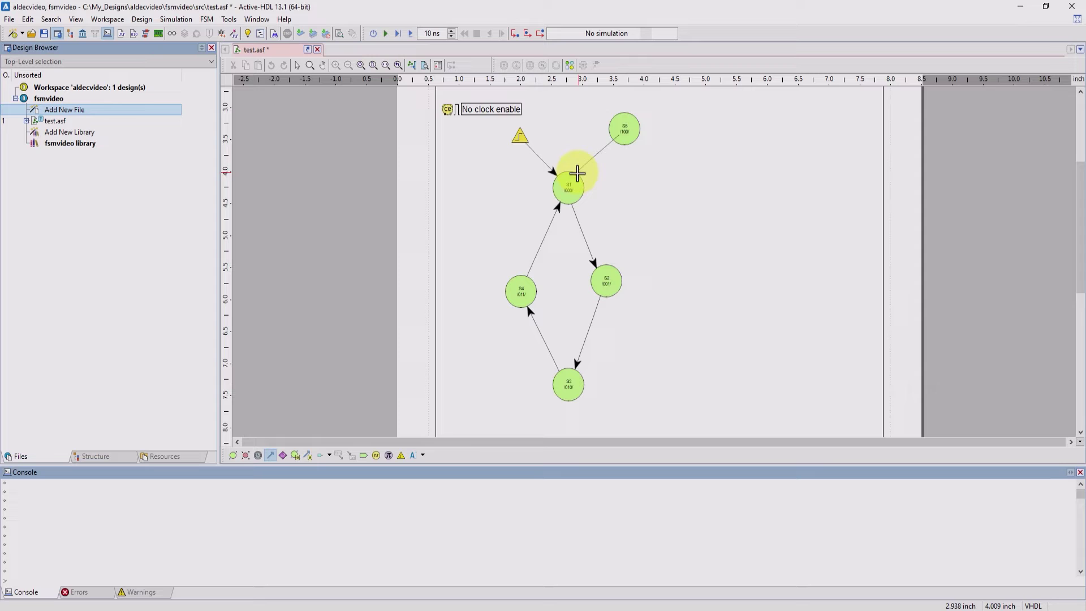
click(567, 180)
double_click(570, 180)
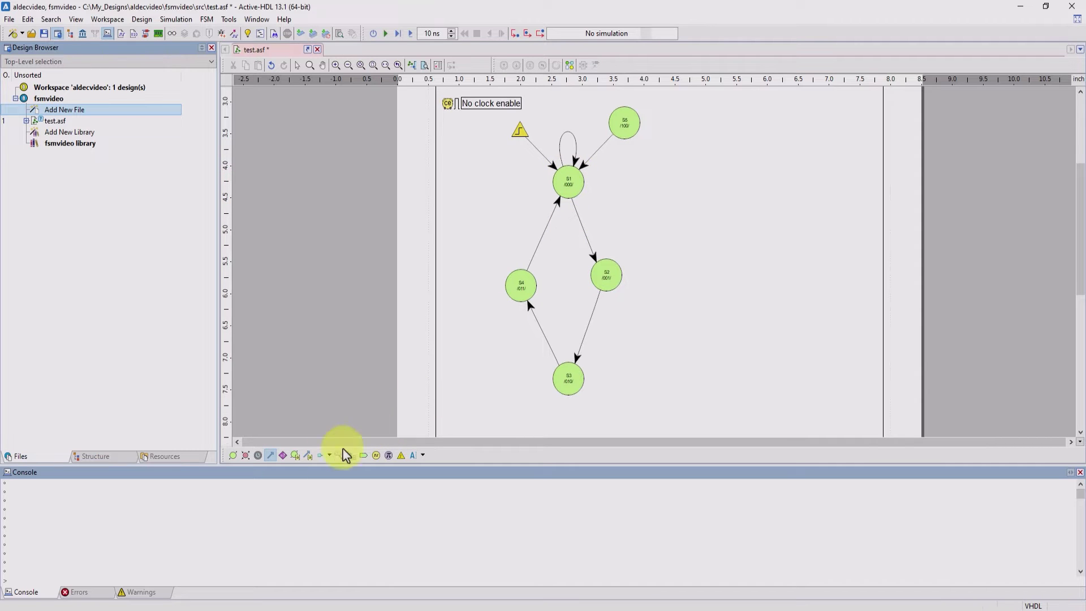
Give the S1→S2 and S2→S3 transitions the condition a = '1'.
click(283, 456)
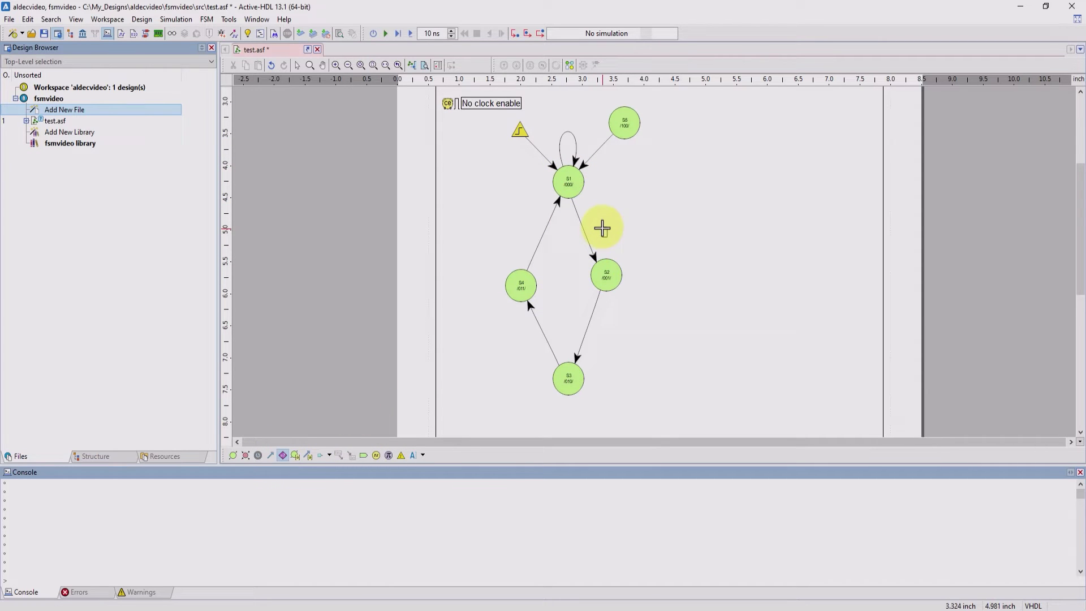
ctrl+scroll(601, 226, up, 2)
click(566, 229)
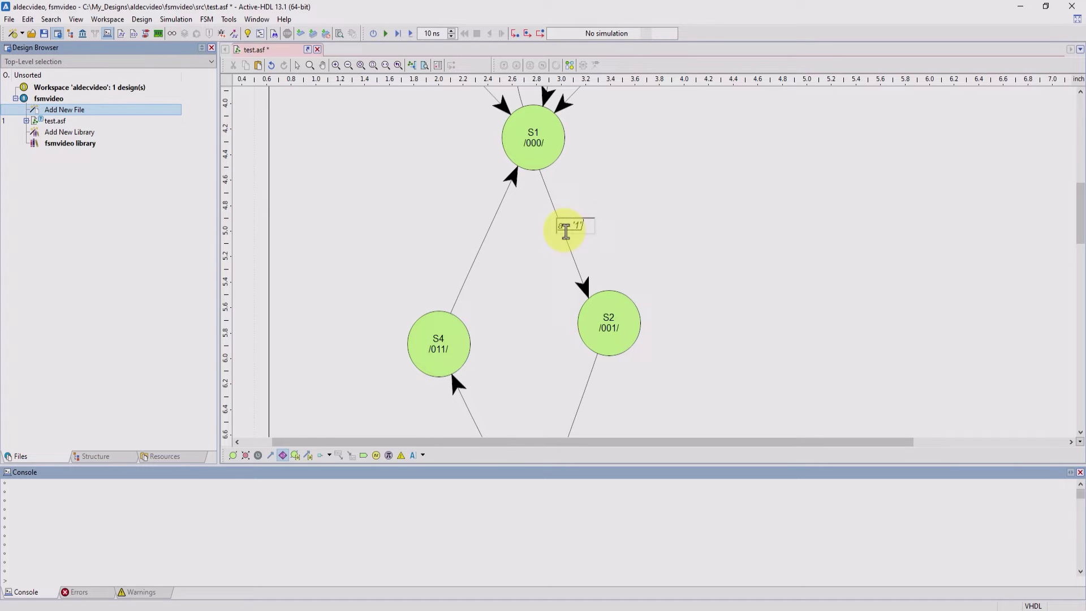
text(a = '1')
double_click(575, 226)
key(ctrl+x)
scroll(579, 308, down, 2)
click(576, 298)
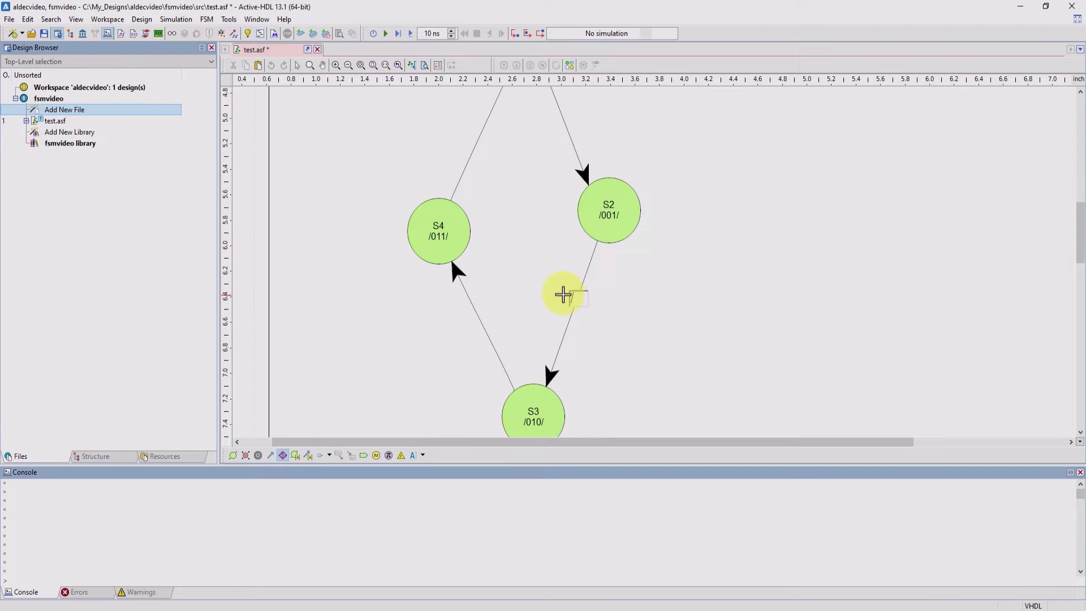
key(ctrl+v)
Label S3→S4 with a = '1' and S1's self-loop with a = '0'.
click(468, 317)
key(ctrl+v)
scroll(478, 250, up, 2)
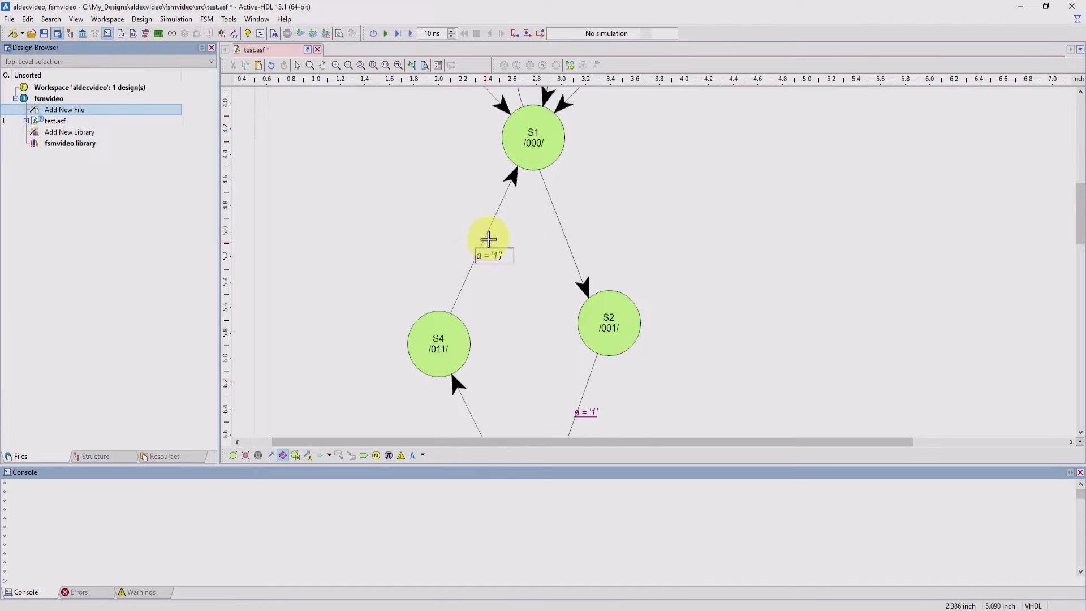
scroll(487, 237, up, 2)
click(529, 145)
key(ctrl+v)
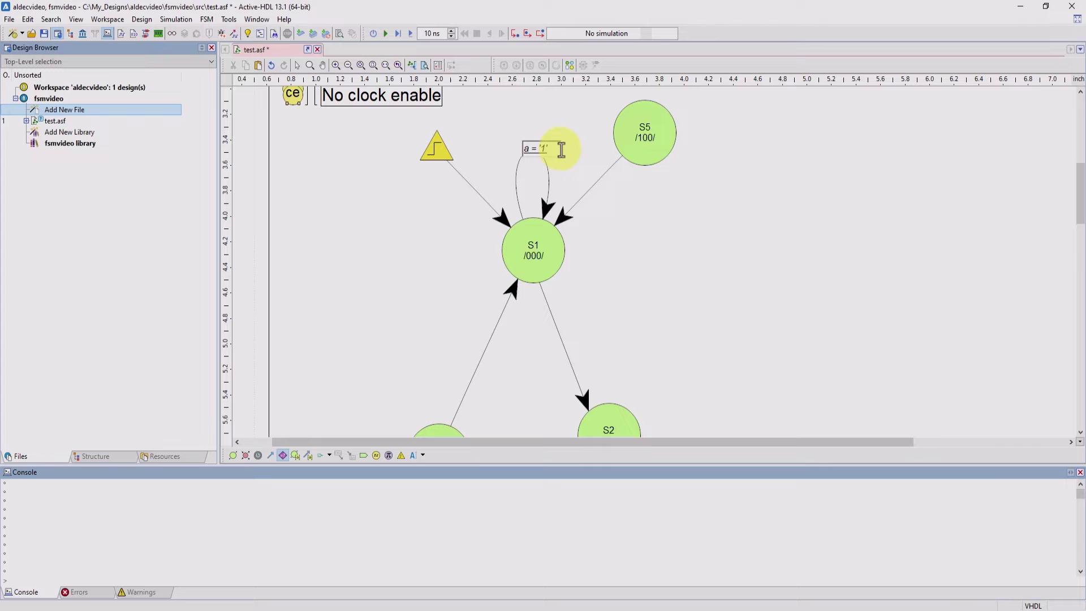
text(0')
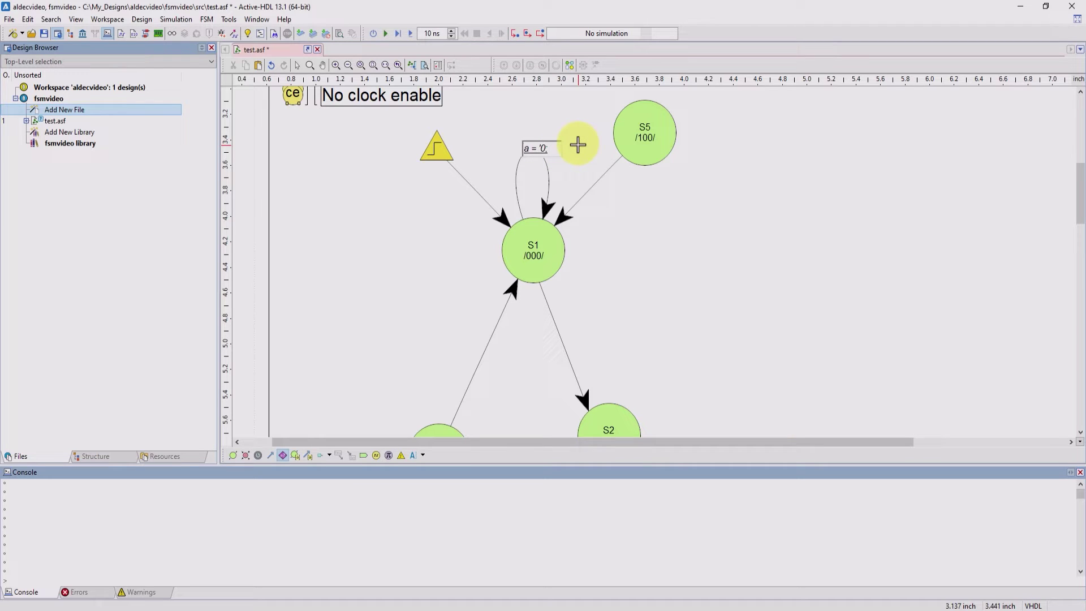
click(622, 214)
Apply a = '1' to the S1→S2, S4→S1 and S3→S4 transitions.
scroll(631, 291, down, 4)
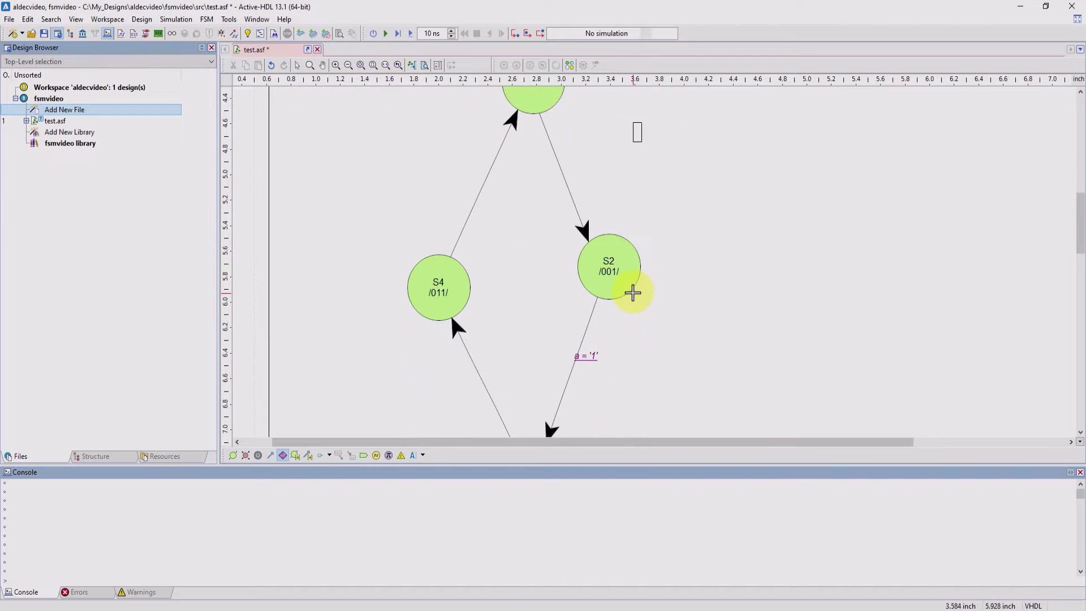
scroll(630, 294, up, 2)
click(560, 167)
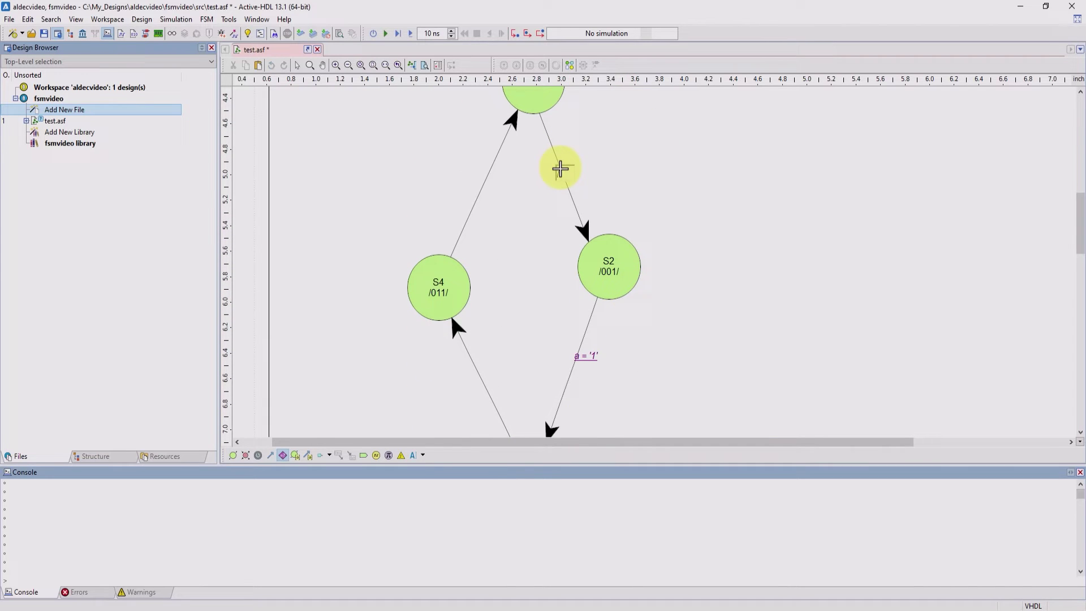
key(ctrl+v)
click(490, 180)
key(ctrl+v)
click(681, 204)
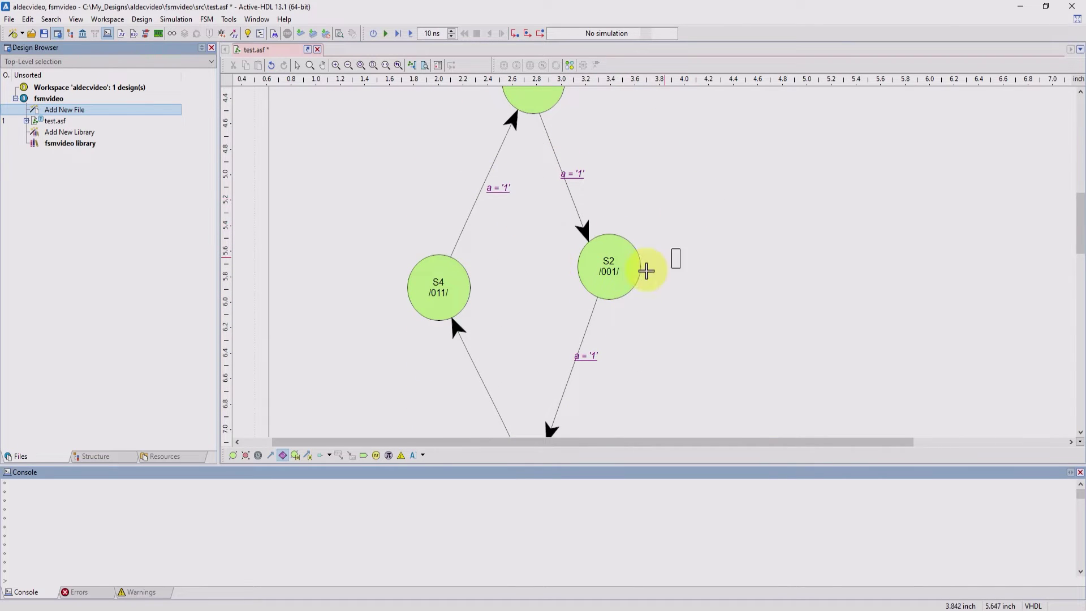
scroll(648, 269, down, 4)
scroll(527, 321, up, 2)
click(478, 325)
key(ctrl+v)
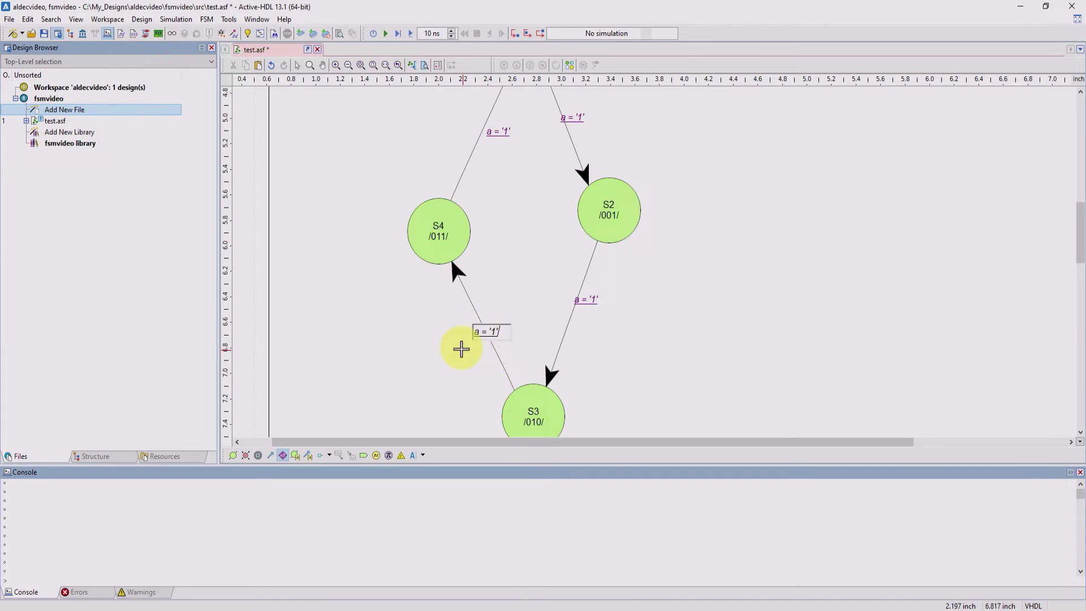
click(425, 383)
scroll(426, 383, down, 4)
Add state actions z <= '1' on S3 and z <= '0' on S1.
click(295, 455)
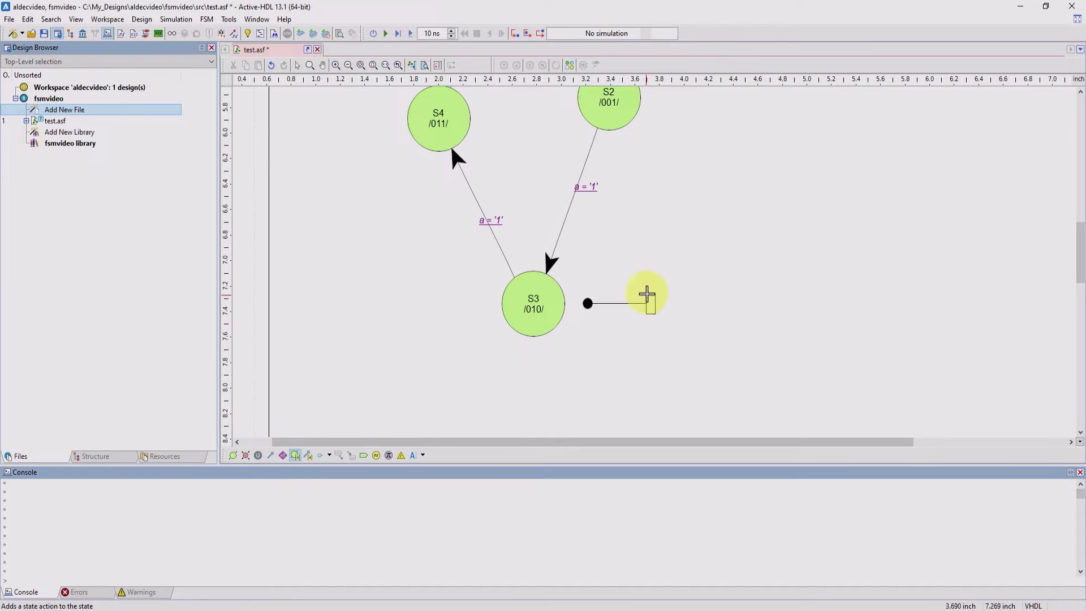
scroll(648, 294, up, 6)
scroll(648, 294, up, 4)
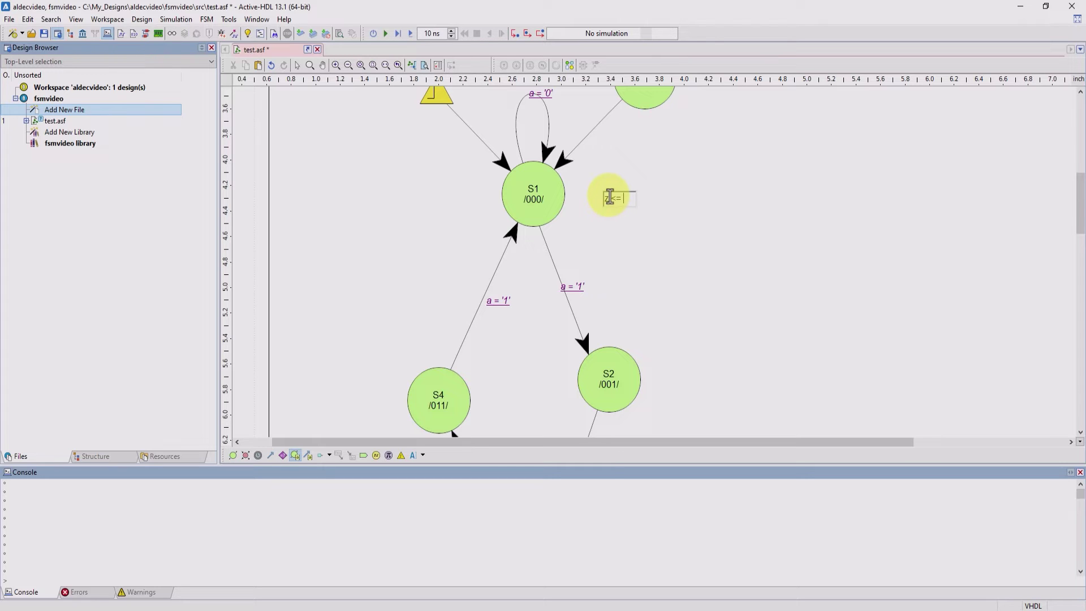
scroll(606, 223, down, 3)
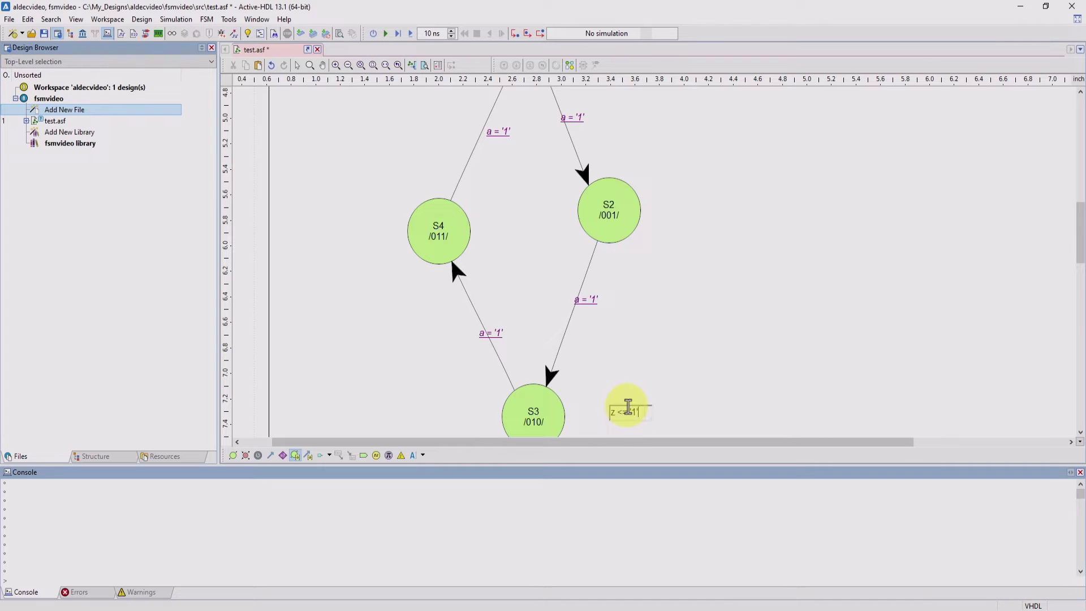
key(Return)
scroll(681, 303, down, 1)
key(Escape)
scroll(683, 305, up, 3)
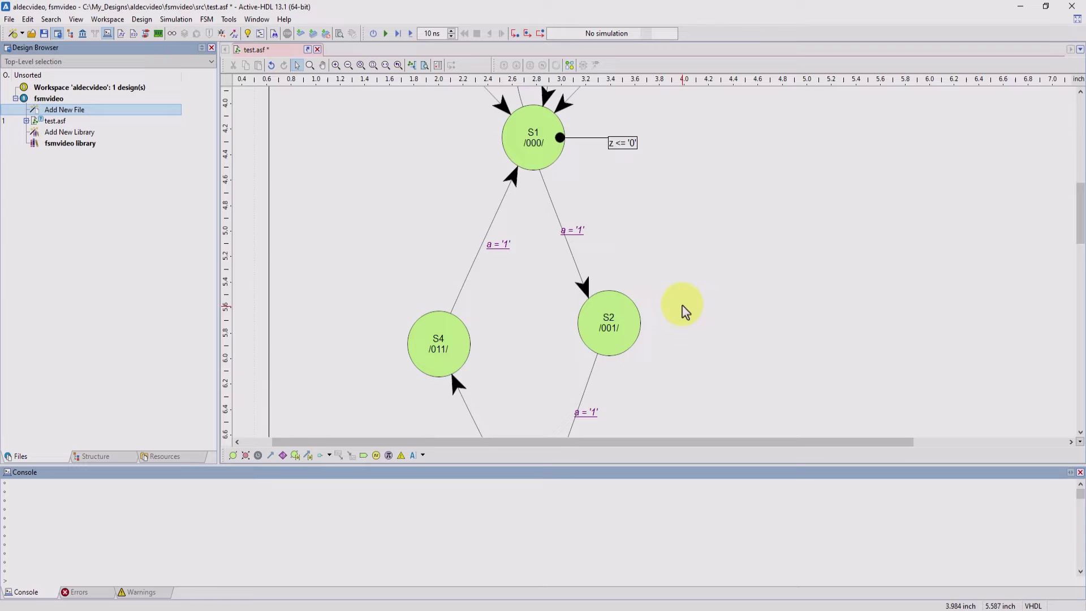
ctrl+scroll(686, 311, down, 3)
scroll(687, 310, up, 1)
scroll(689, 314, down, 2)
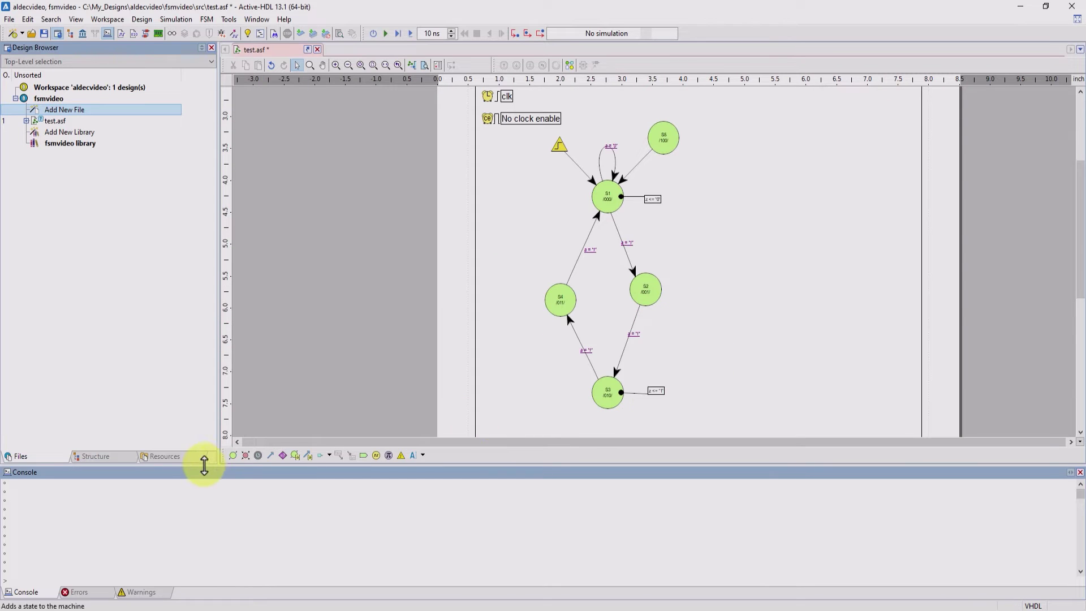
click(258, 455)
click(690, 341)
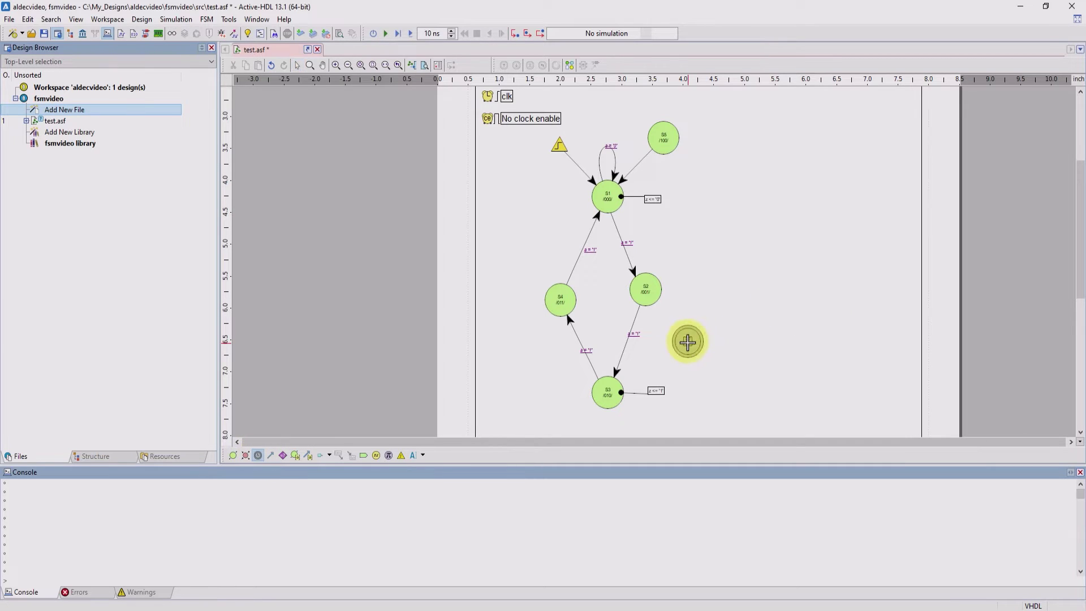
right_click(695, 345)
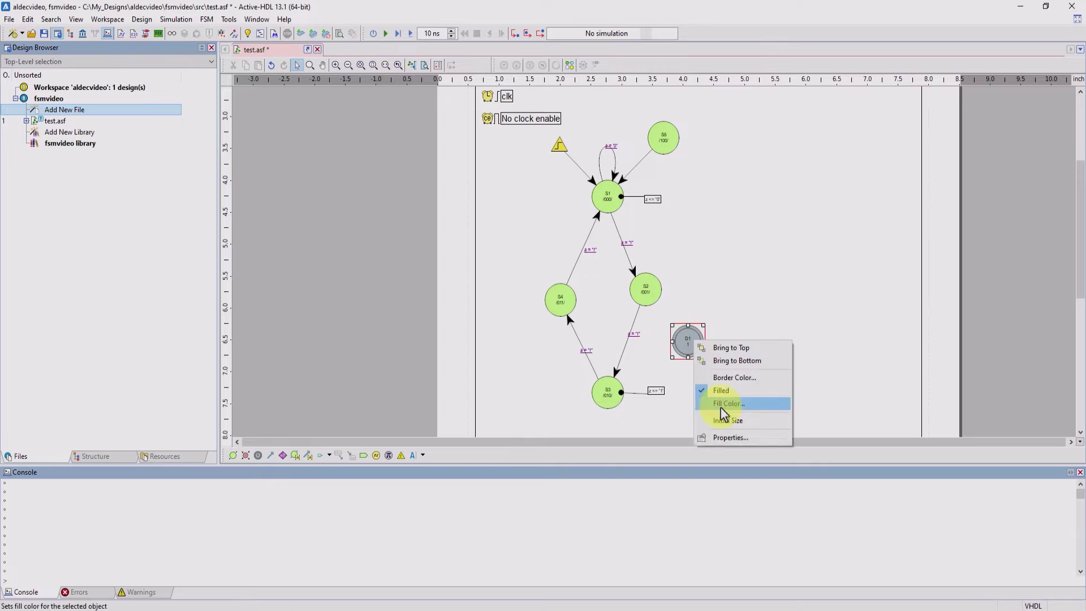
click(730, 439)
click(616, 407)
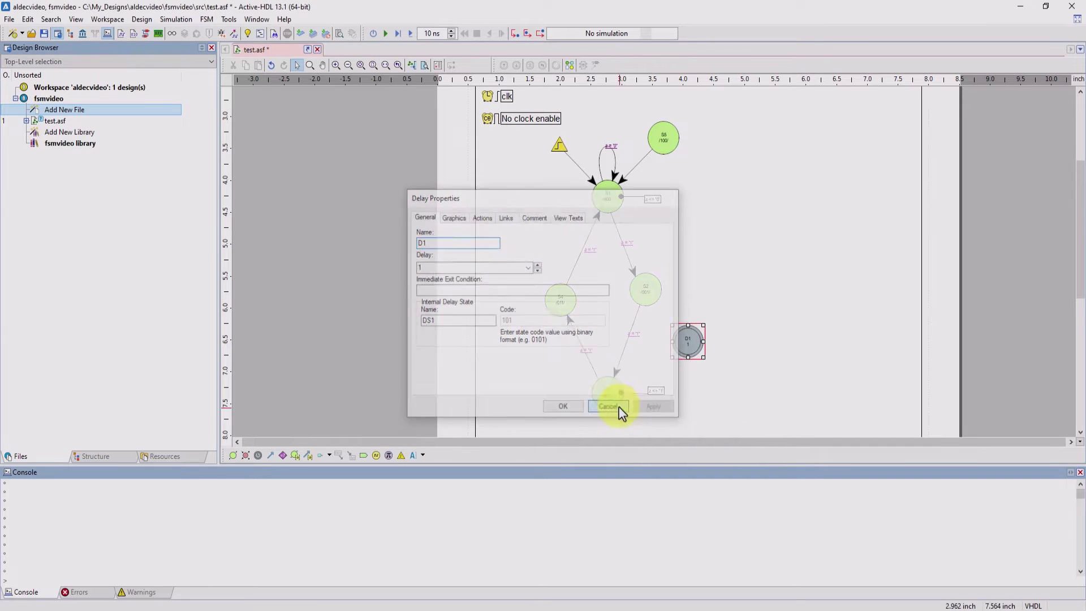
key(Delete)
scroll(686, 277, up, 3)
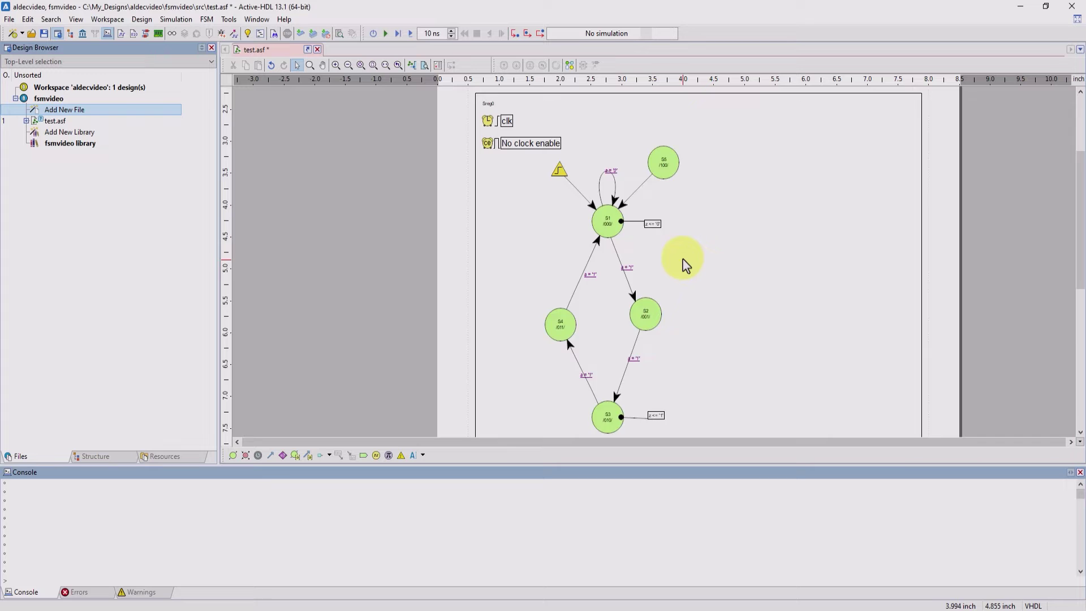
Set the reset port's properties so it acts as the Reset signal.
ctrl+scroll(600, 201, up, 4)
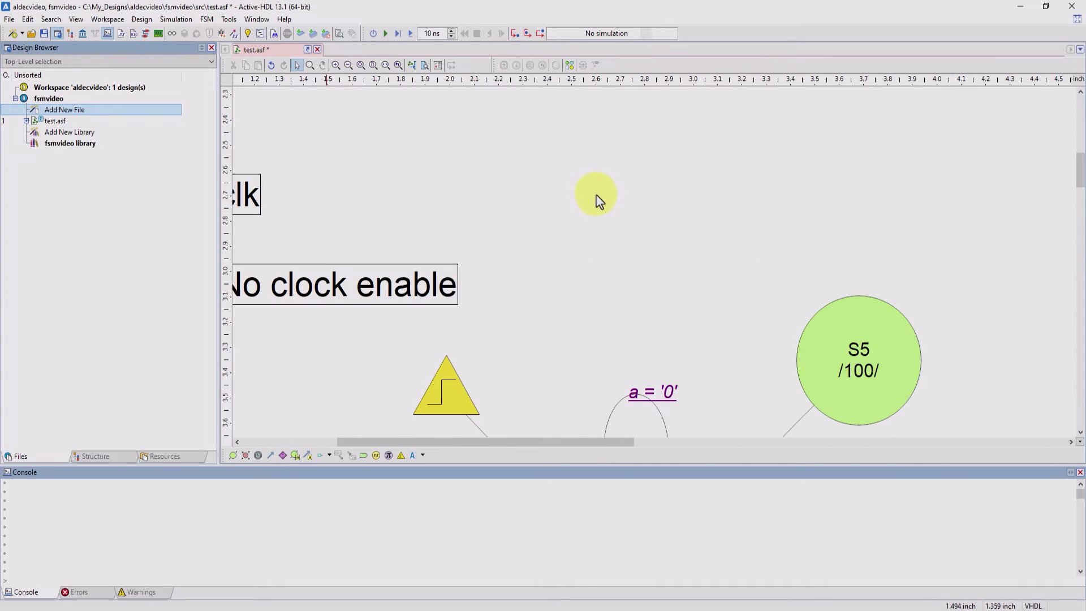
ctrl+scroll(600, 207, down, 5)
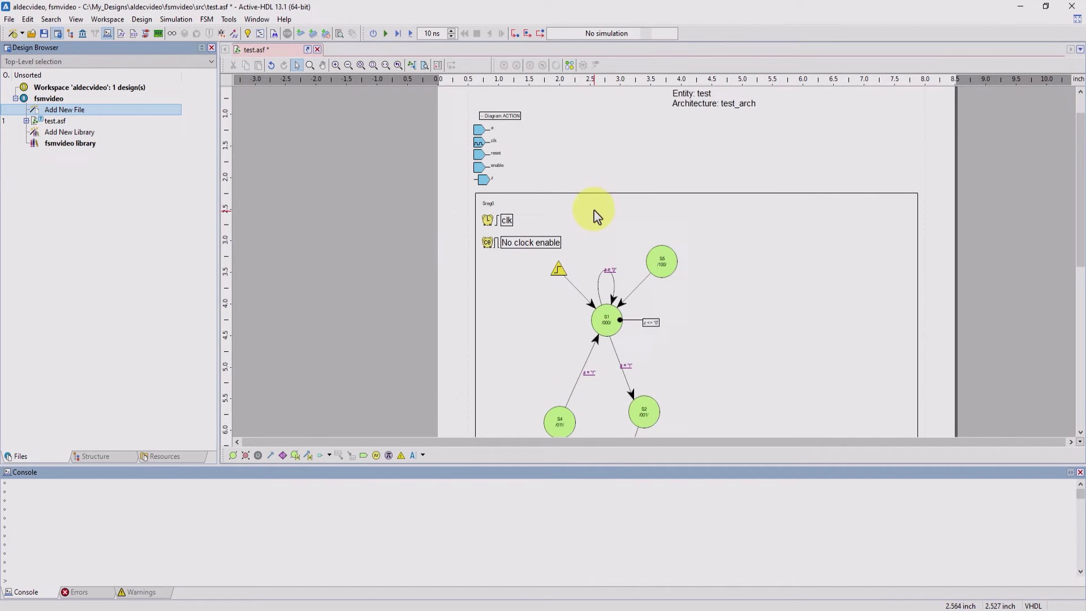
ctrl+scroll(547, 206, up, 4)
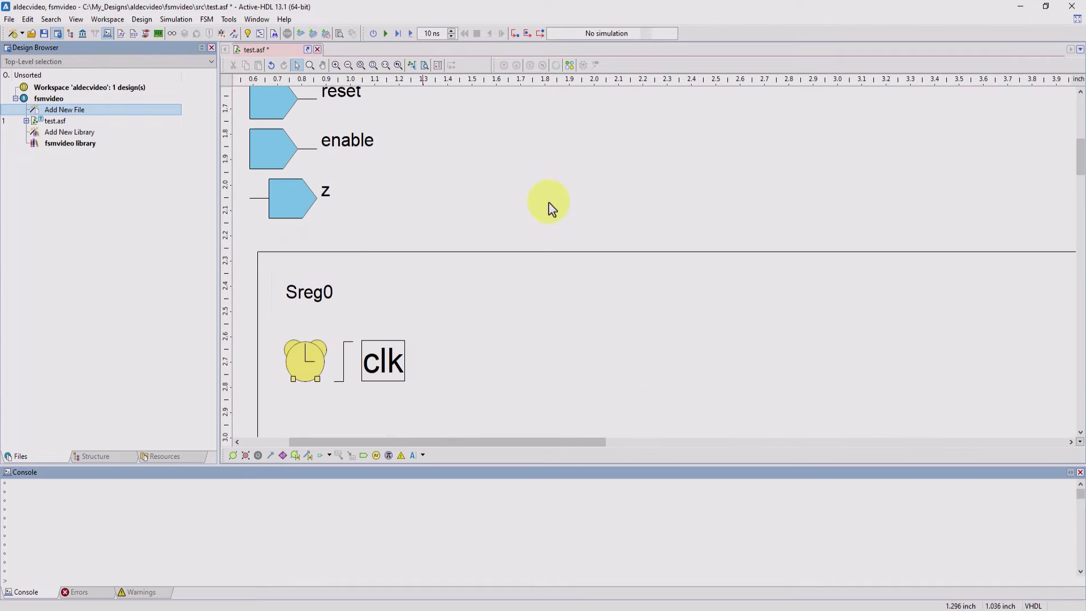
ctrl+scroll(552, 216, down, 2)
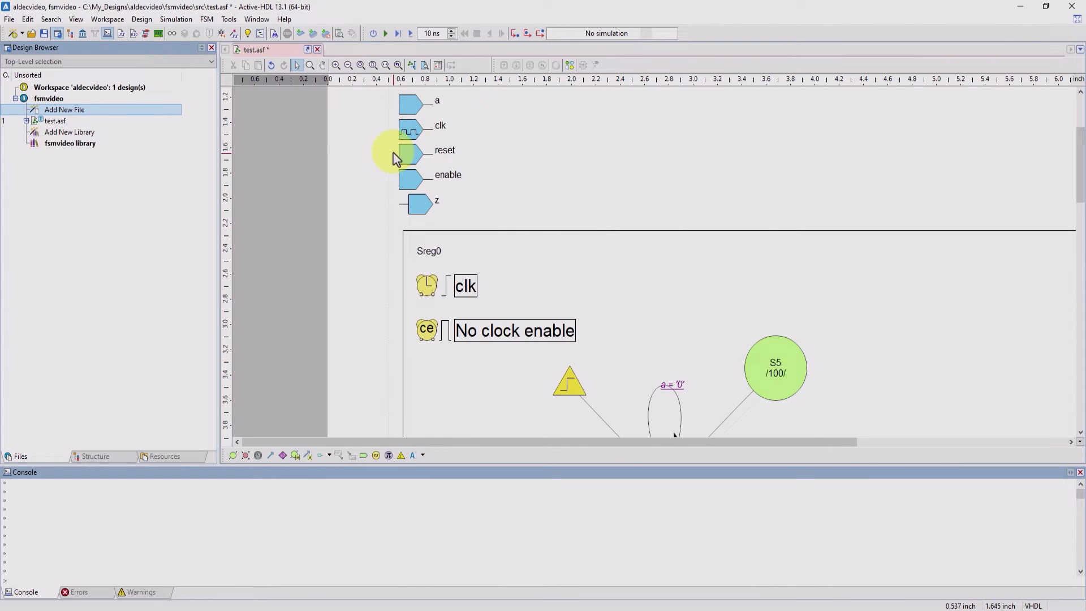
double_click(413, 153)
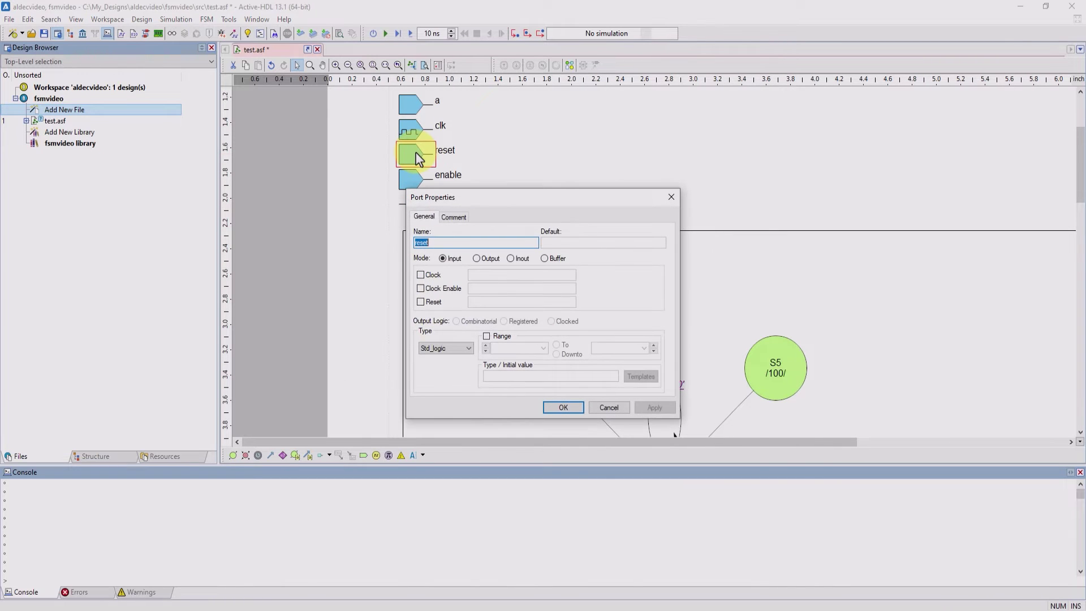
click(421, 301)
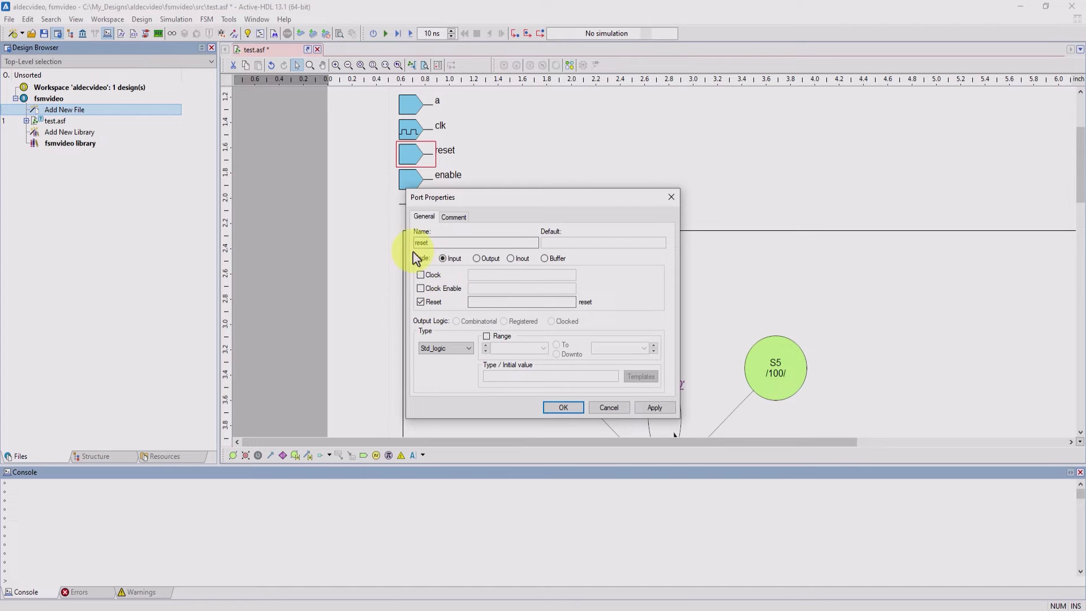
click(560, 408)
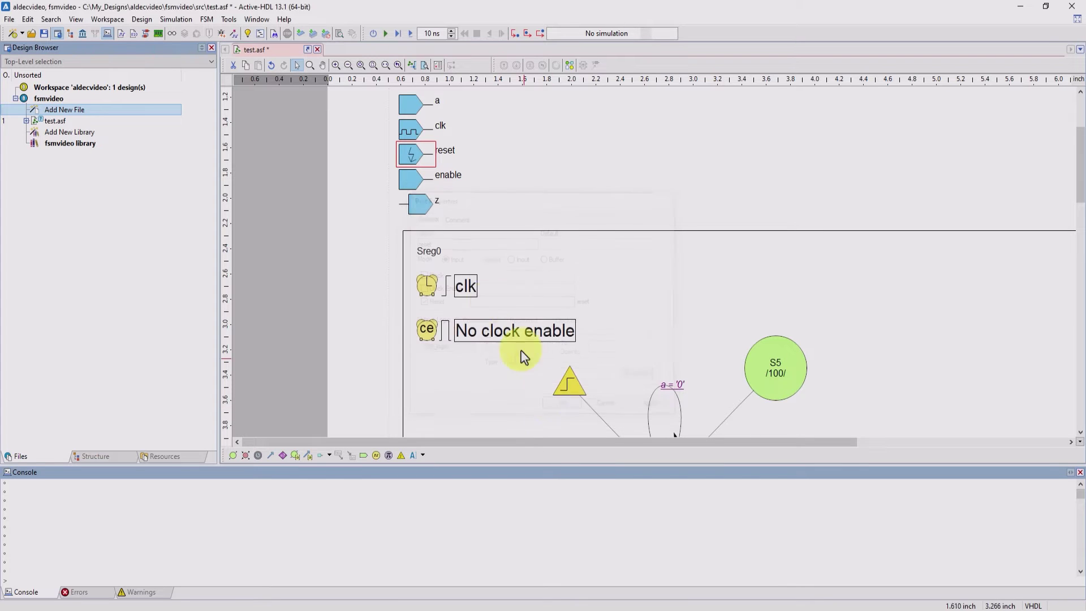
Mark the enable port as the Clock Enable signal.
double_click(407, 176)
click(433, 288)
click(564, 408)
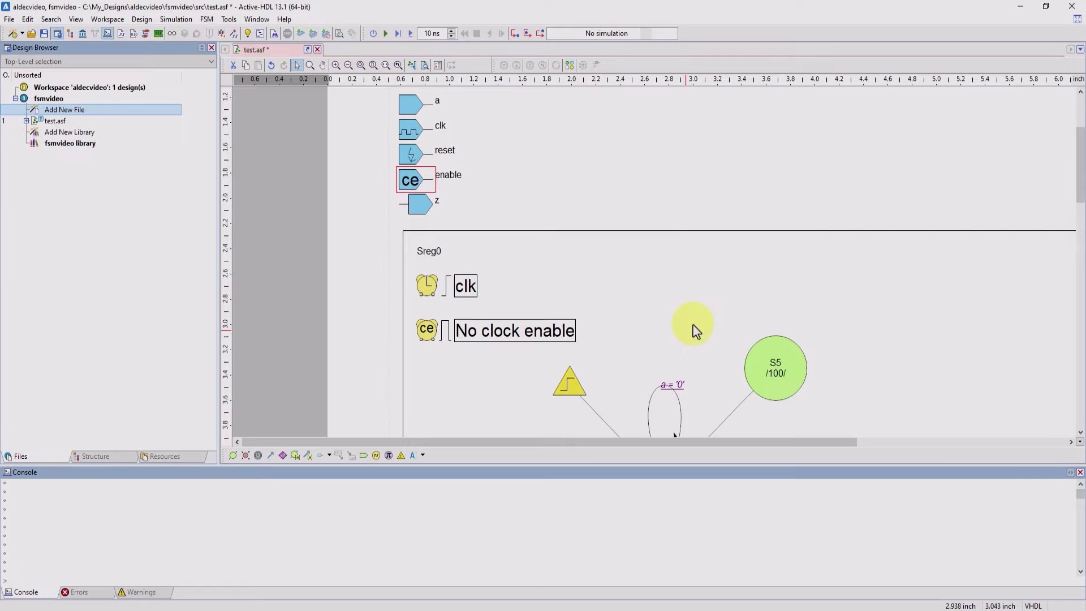
scroll(759, 274, down, 3)
ctrl+scroll(659, 181, down, 3)
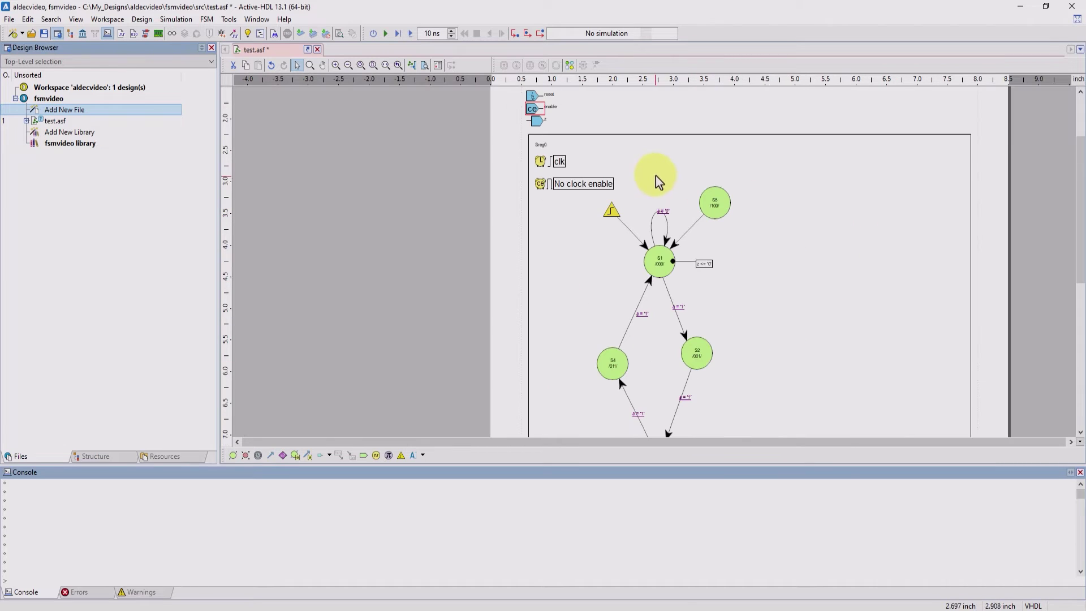
scroll(659, 201, up, 1)
scroll(657, 194, down, 2)
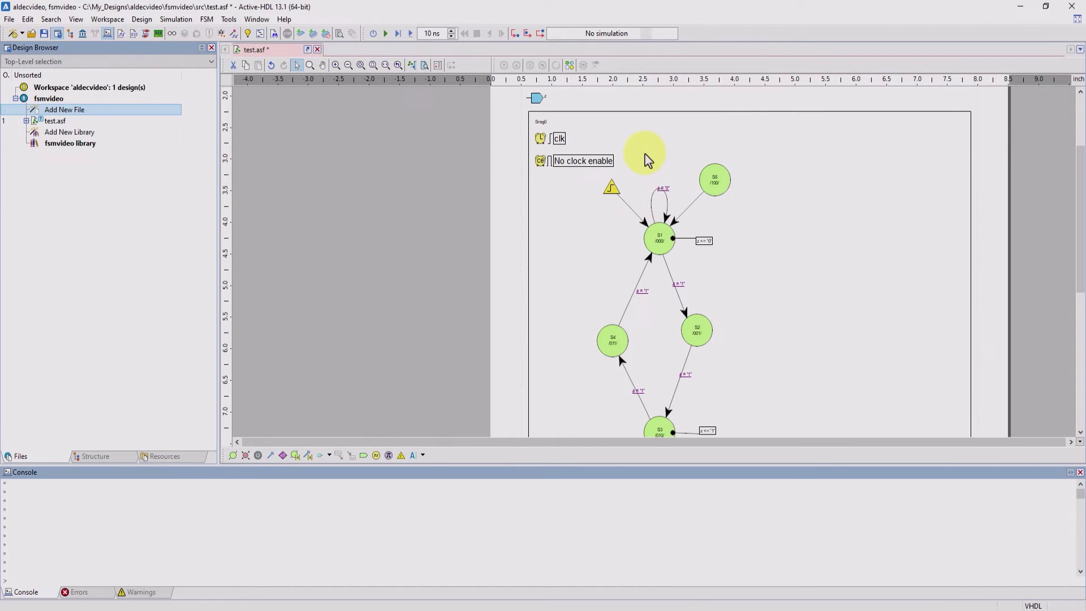
In the state machine's properties, name it Primary and select enable as clock enable.
right_click(645, 155)
click(679, 204)
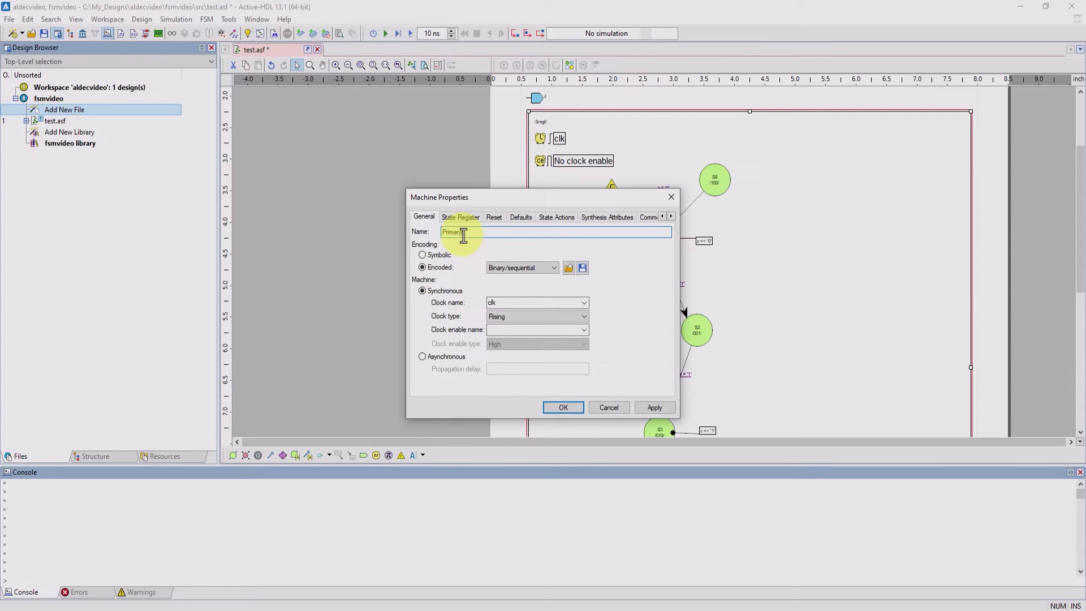
click(544, 329)
click(583, 332)
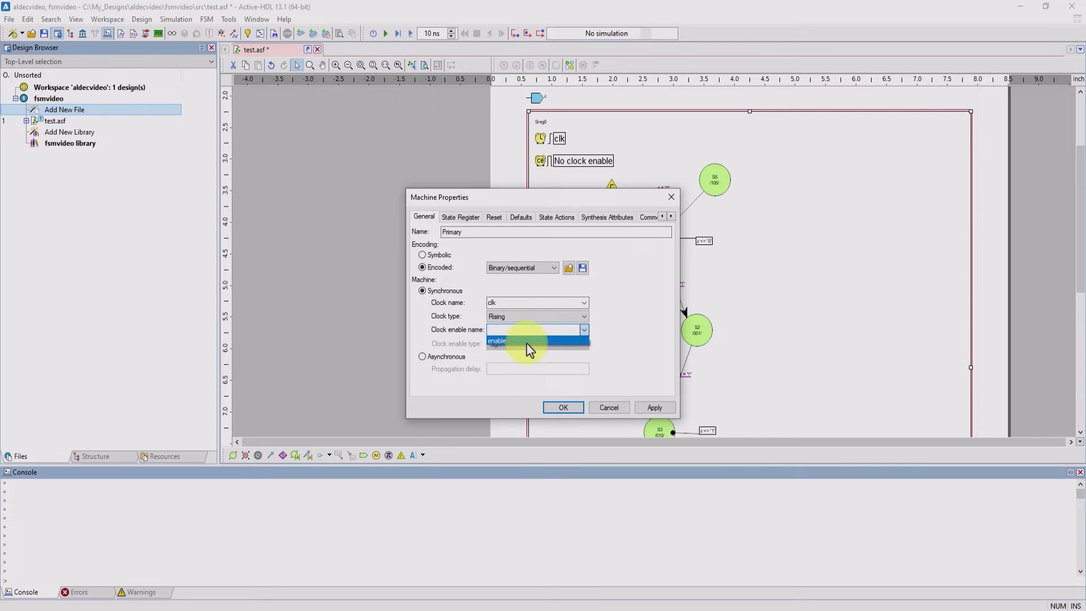
click(526, 341)
Choose reset as the active-high reset signal and apply the machine settings.
click(479, 218)
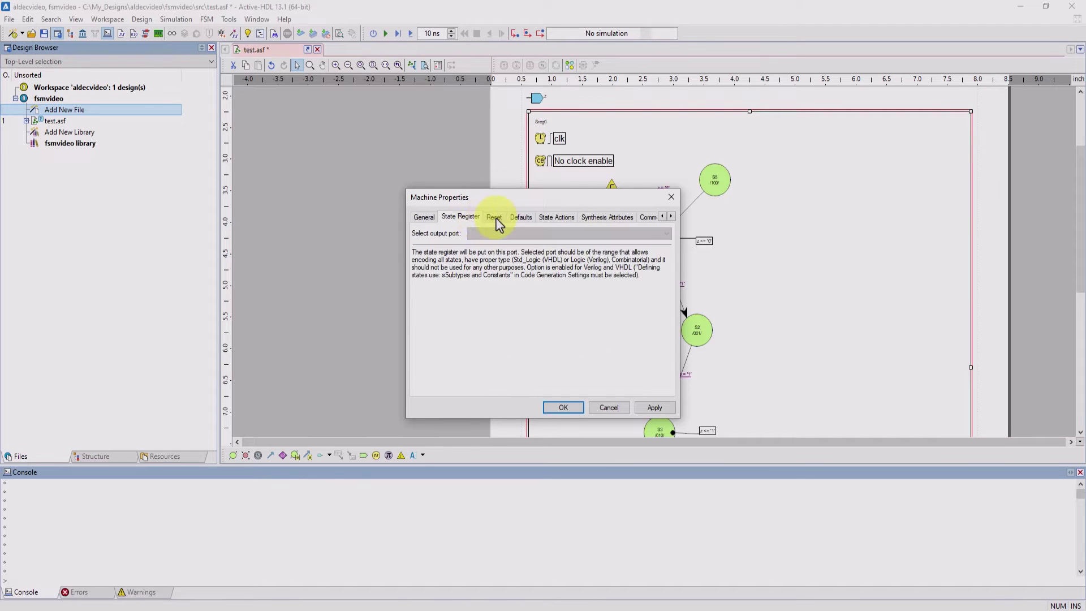
click(494, 217)
click(654, 297)
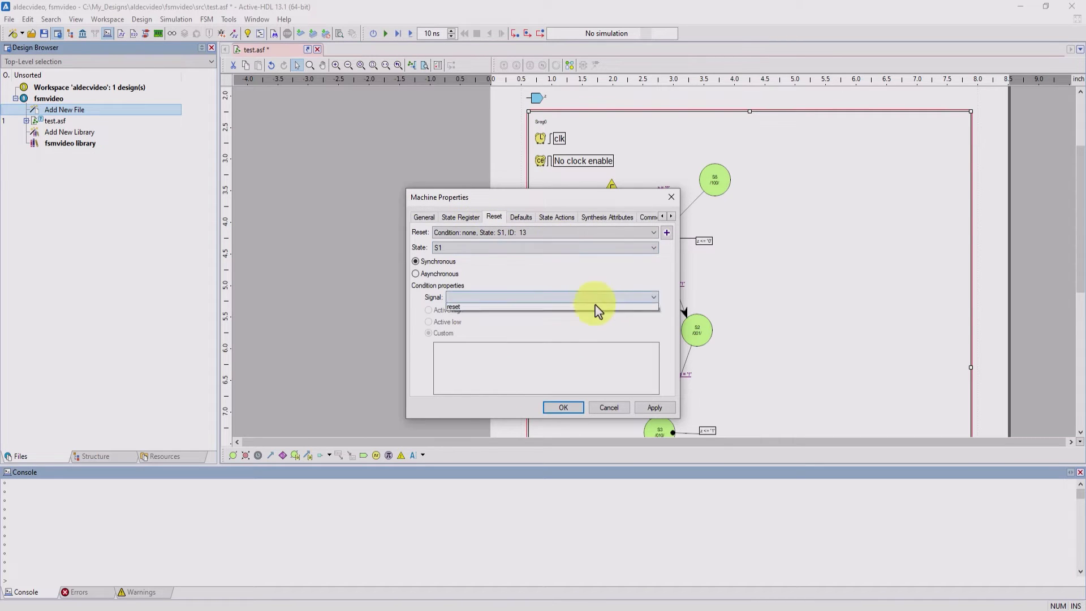
click(543, 310)
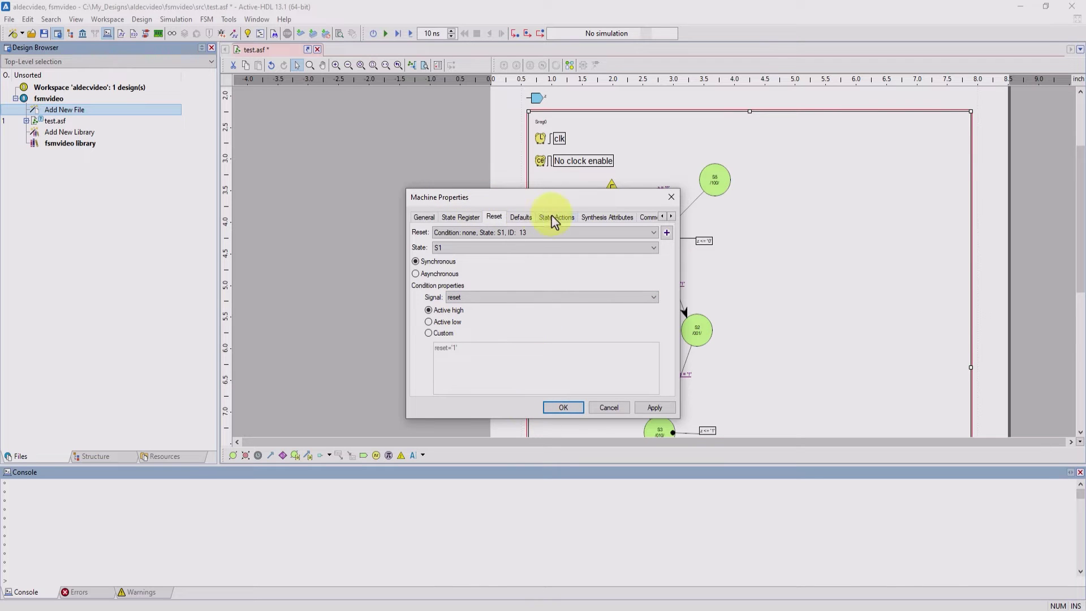
click(522, 219)
click(553, 219)
click(596, 219)
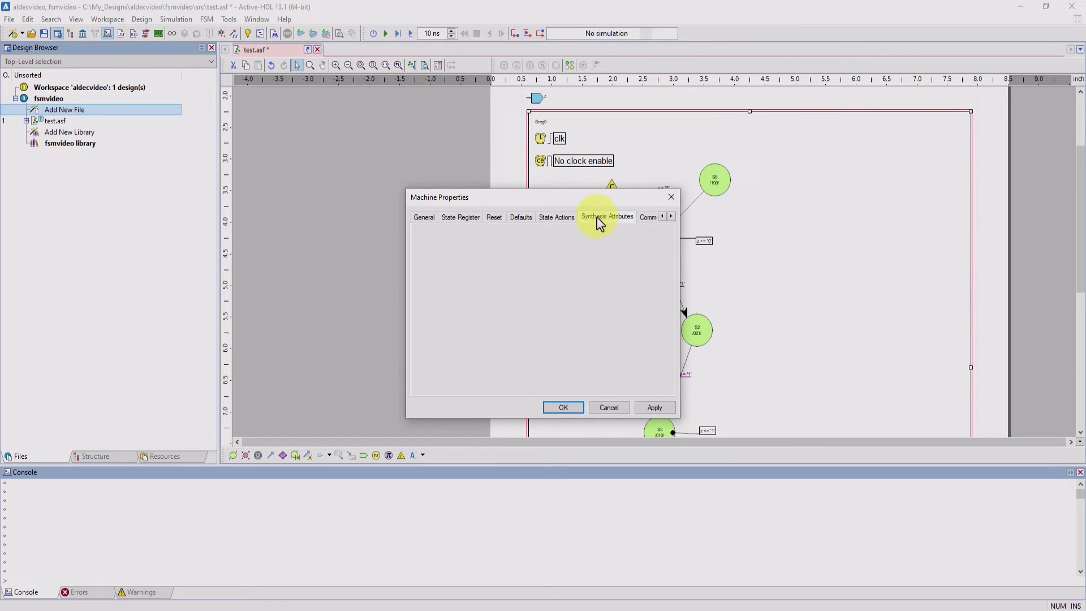
click(649, 218)
click(477, 218)
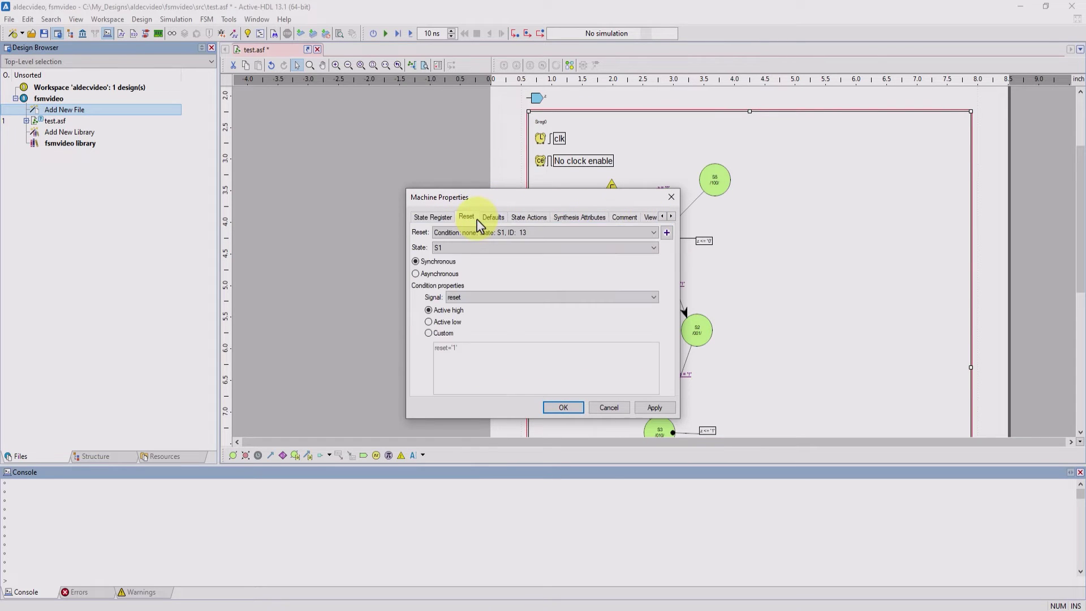
click(576, 412)
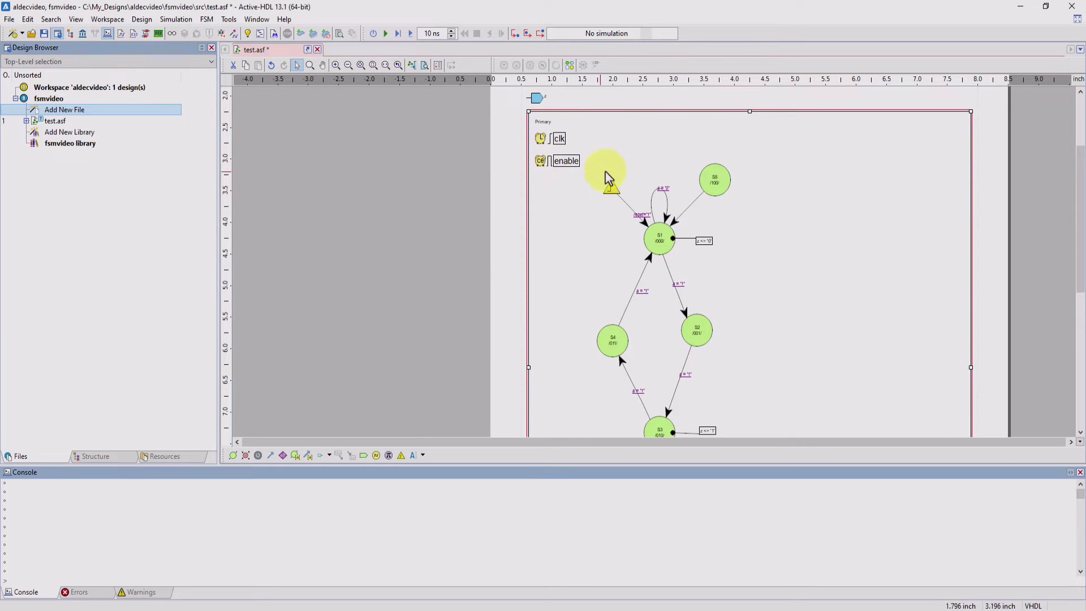
Move the reset='1' label up beside the reset symbol.
drag(642, 216, 643, 204)
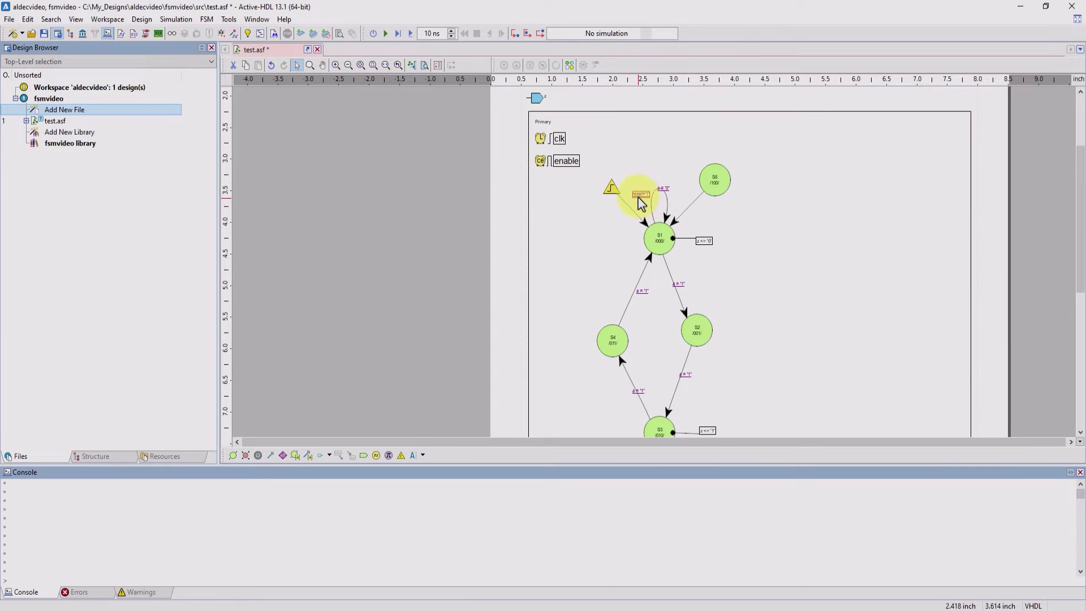
ctrl+scroll(759, 257, up, 2)
scroll(757, 259, down, 3)
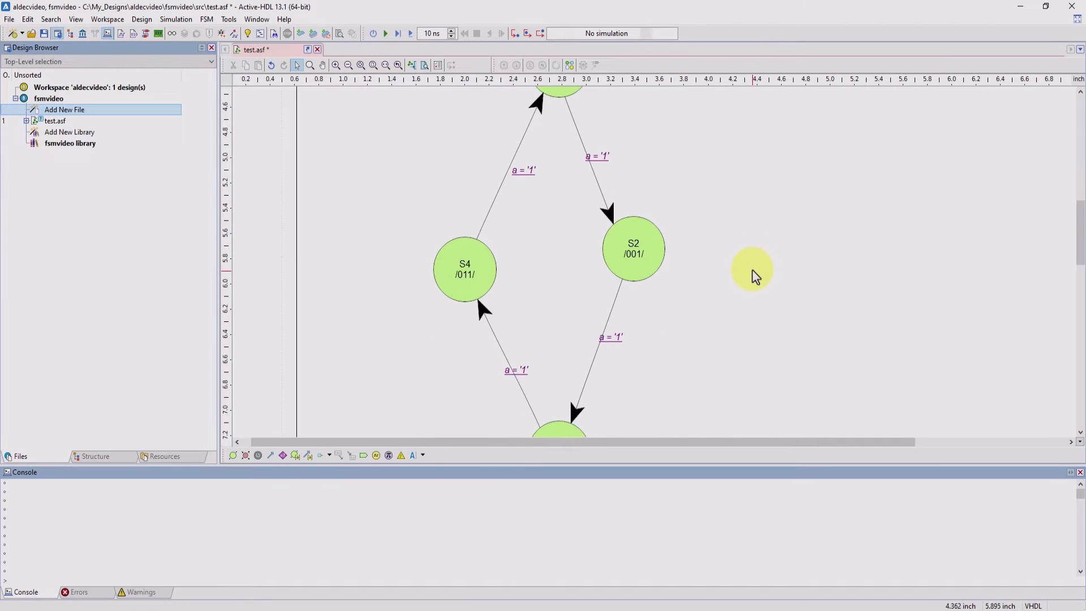
scroll(711, 308, up, 2)
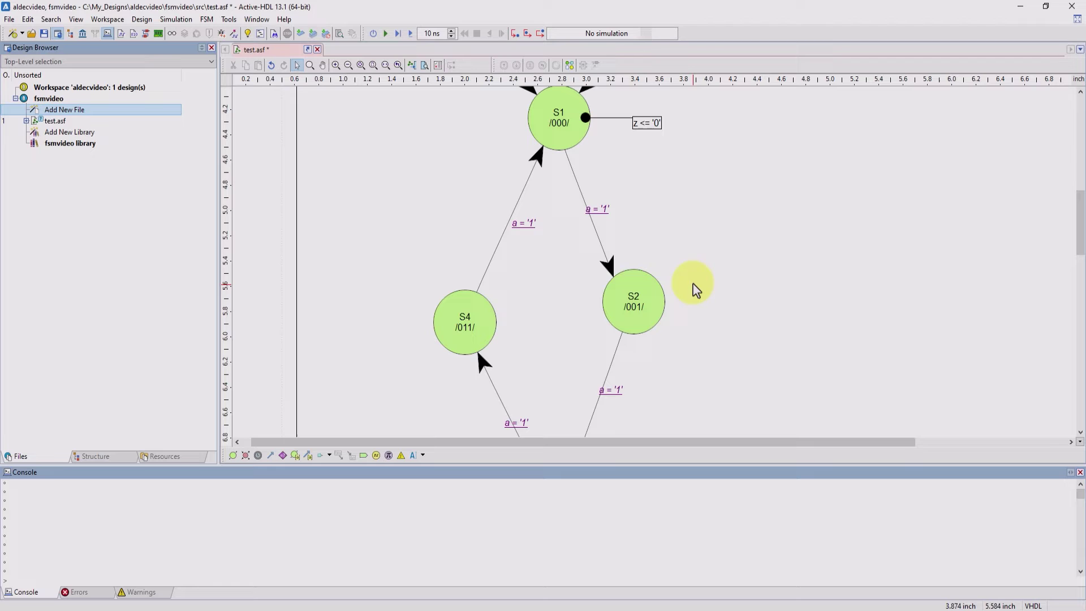
scroll(676, 216, down, 3)
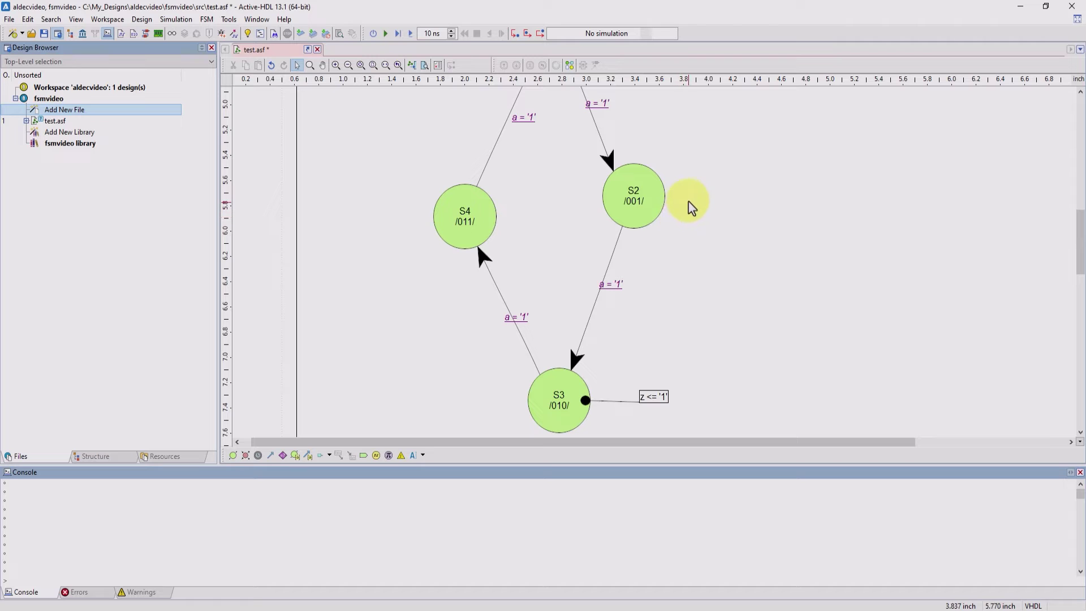
scroll(692, 208, up, 1)
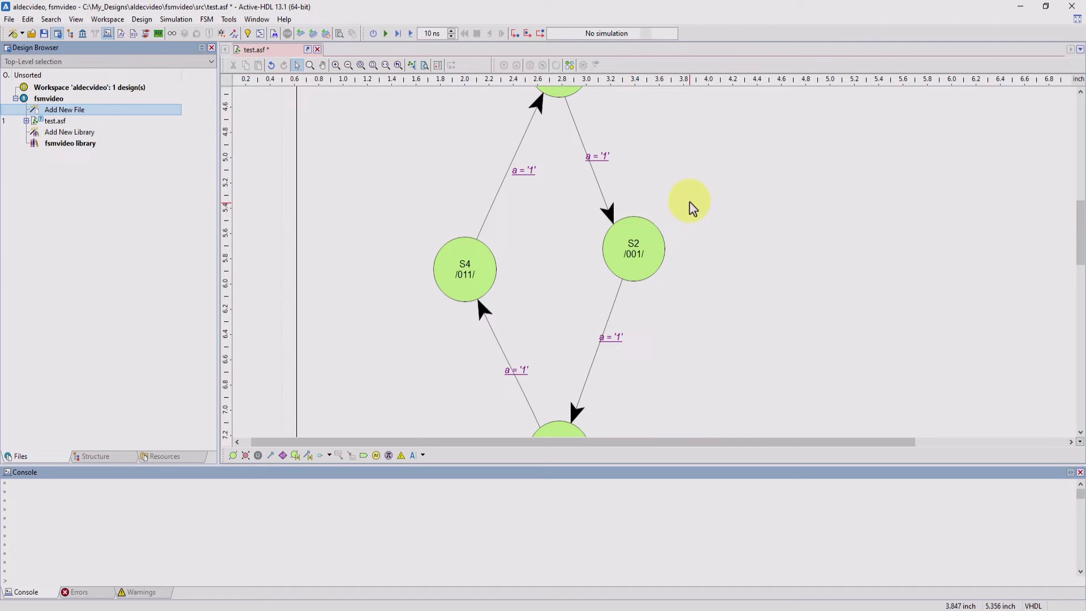
scroll(691, 206, up, 2)
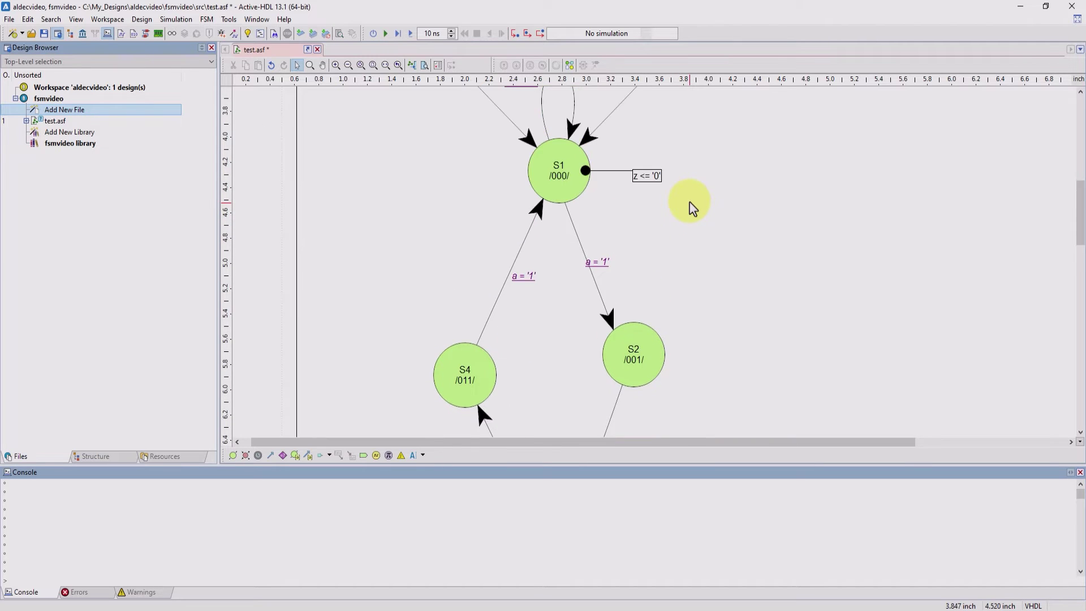
scroll(691, 206, down, 2)
Convert state S2 into a hierarchical state.
click(647, 248)
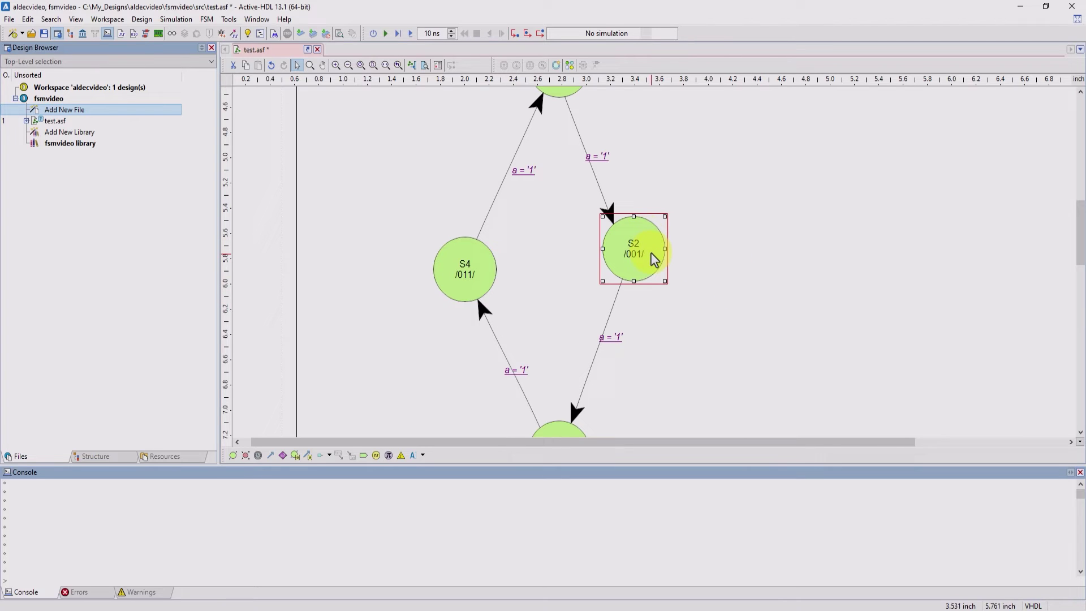
right_click(651, 251)
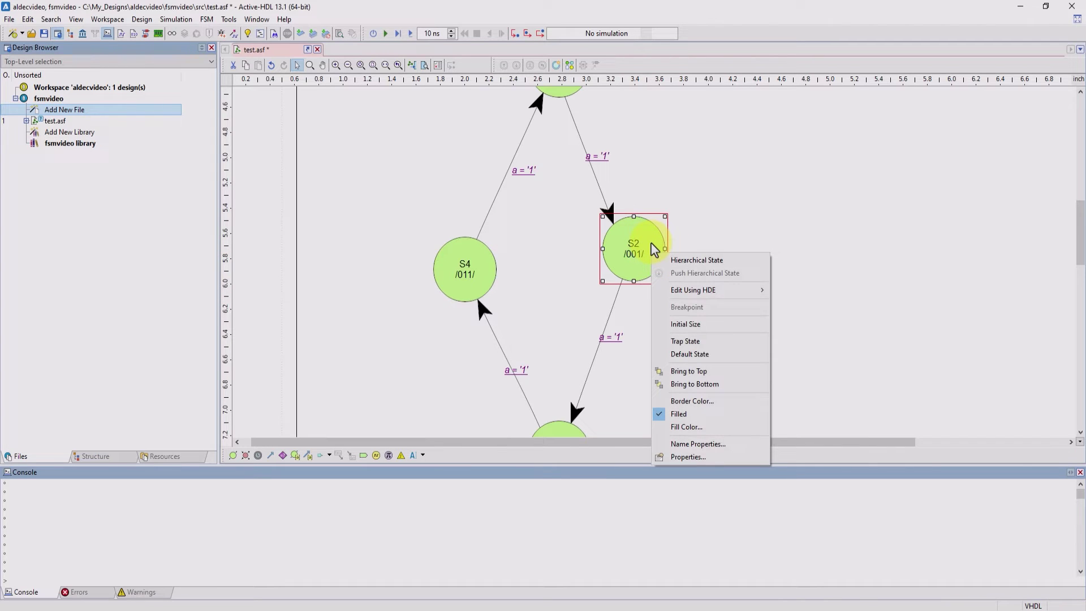
click(688, 260)
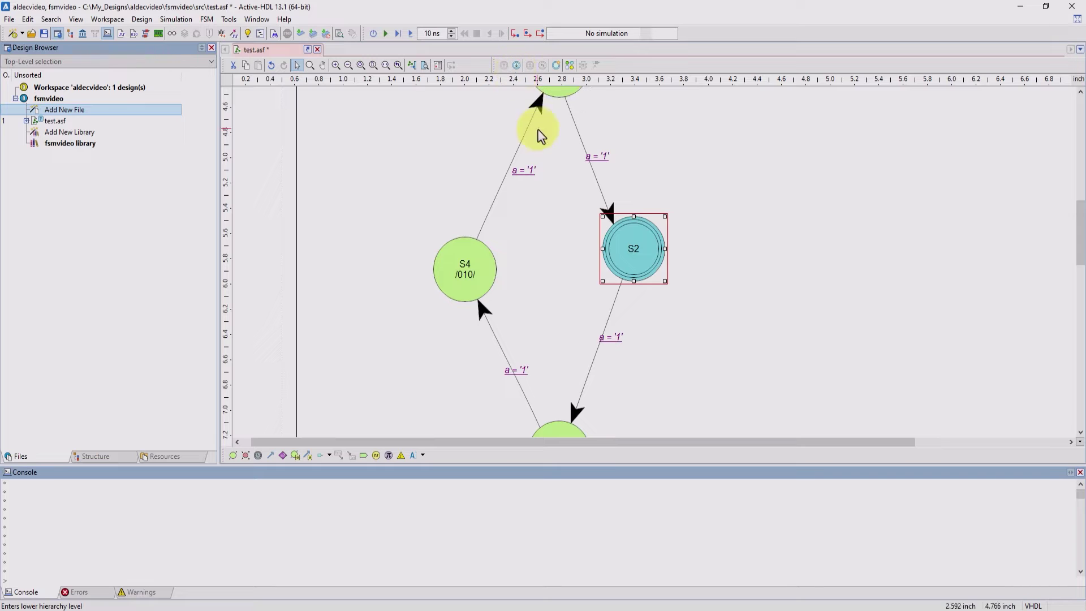
Push into S2 to show its inner diagram with S6 leading to Exit.
right_click(637, 232)
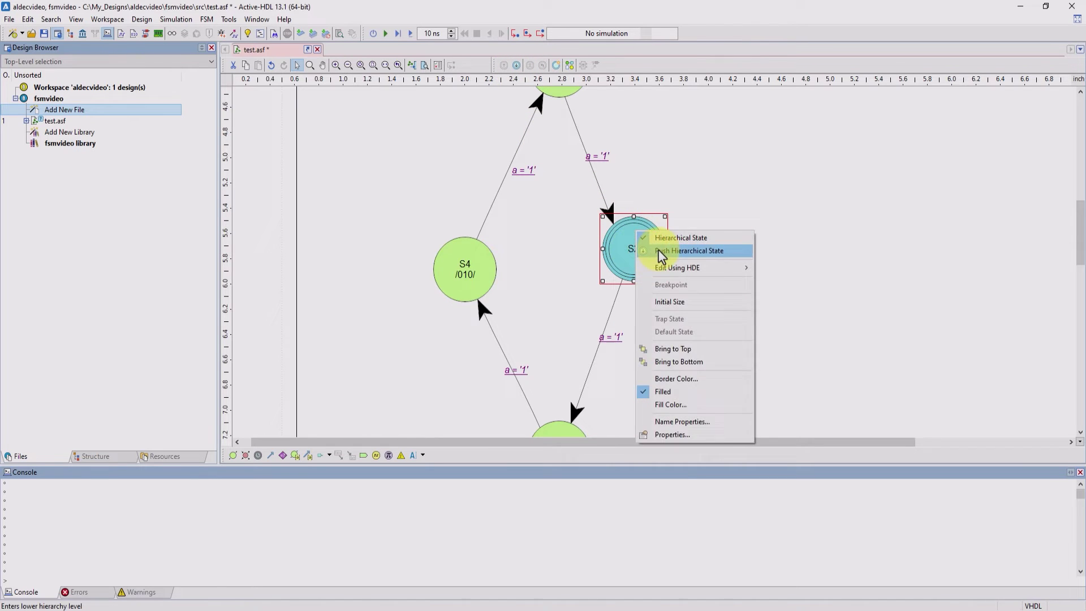
click(650, 252)
ctrl+scroll(689, 280, up, 4)
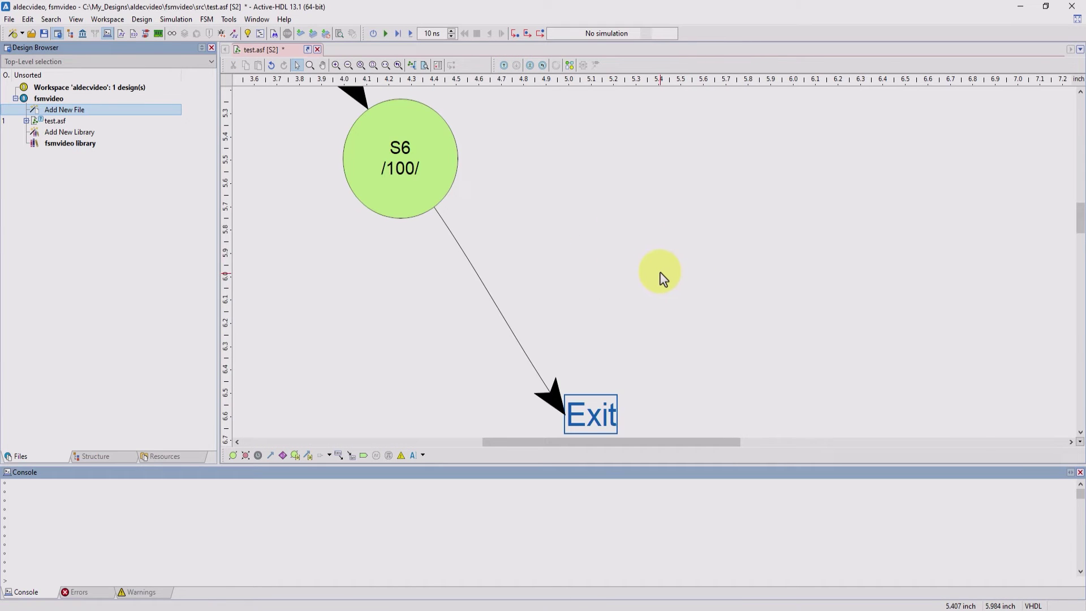
Inside S2, add a StateName link right of S6 and connect S6 to it with a transition.
ctrl+scroll(663, 278, down, 4)
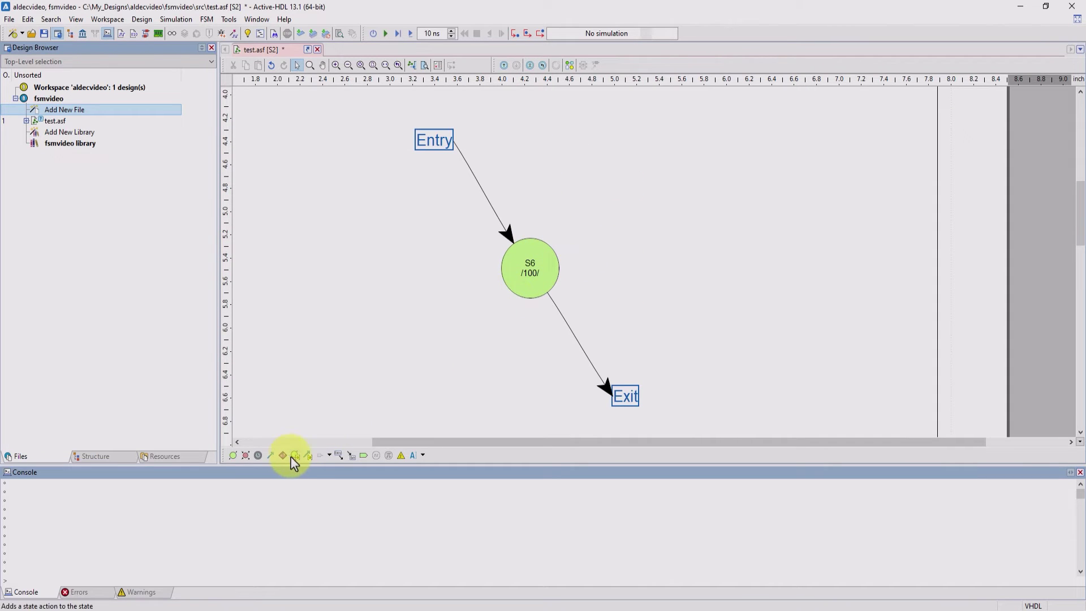
click(363, 455)
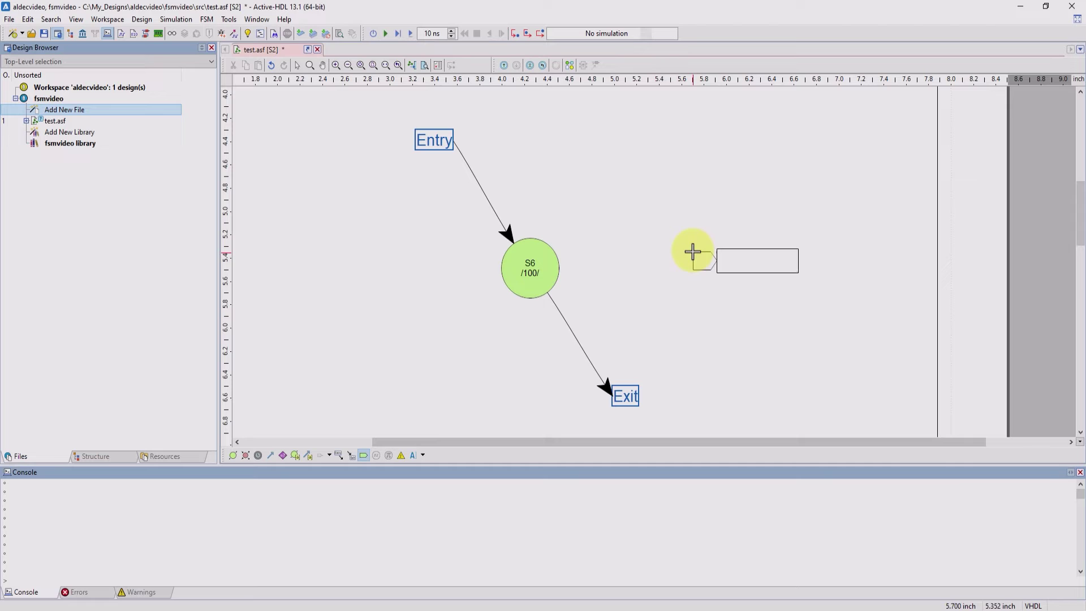
click(698, 256)
key(Escape)
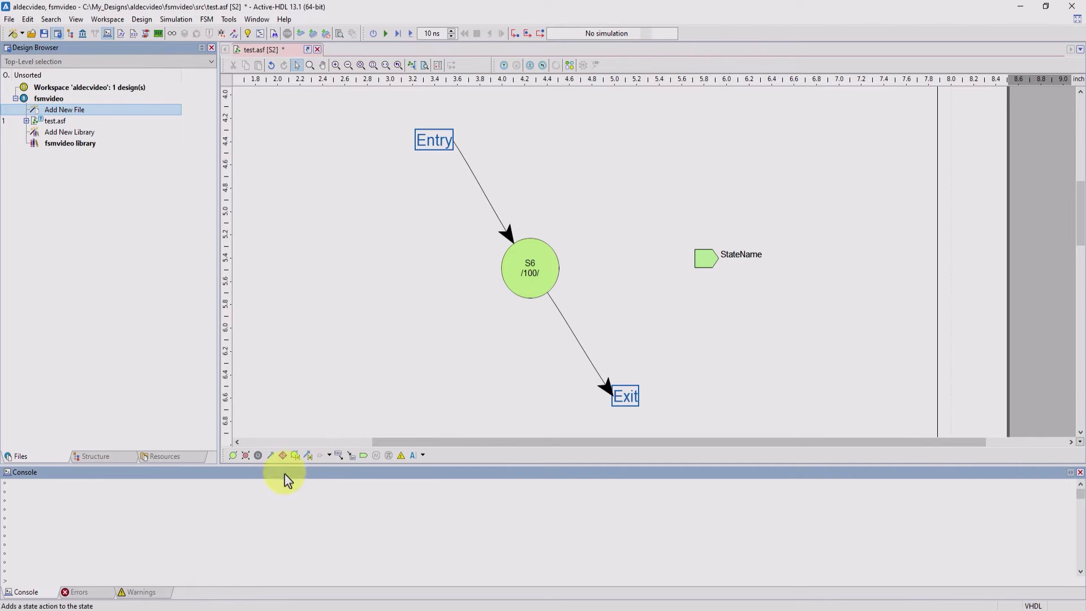
click(270, 456)
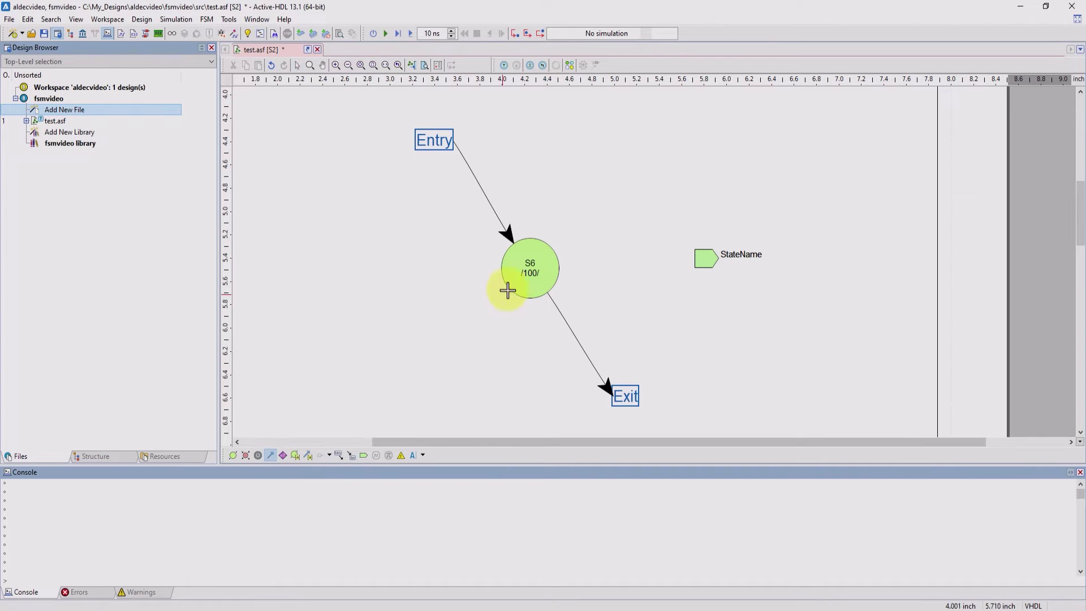
click(545, 261)
click(714, 258)
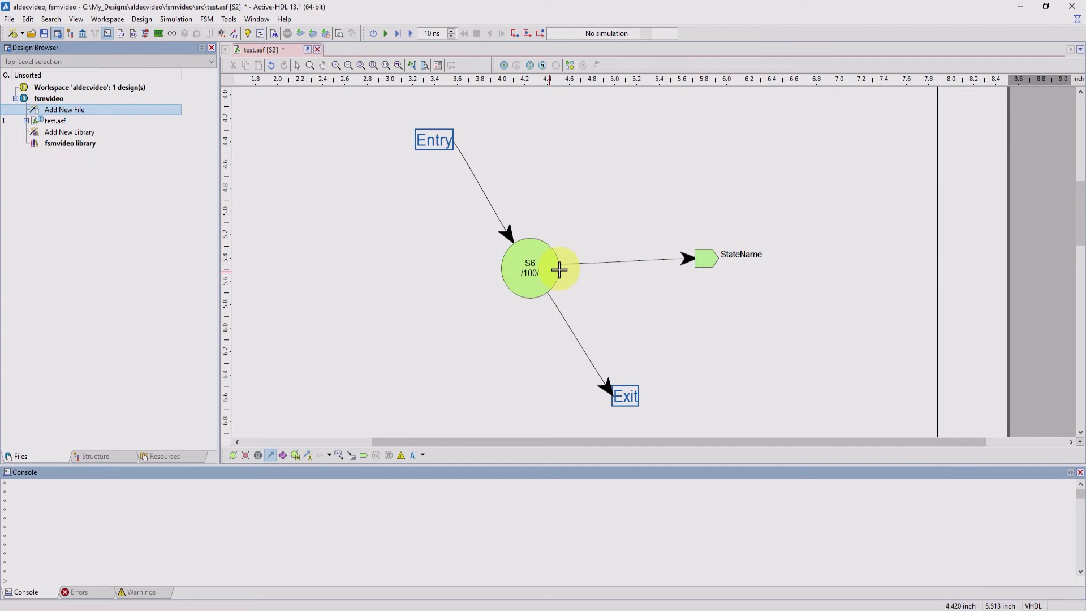
Back on the top-level diagram, rename state S5 to Link.
click(543, 65)
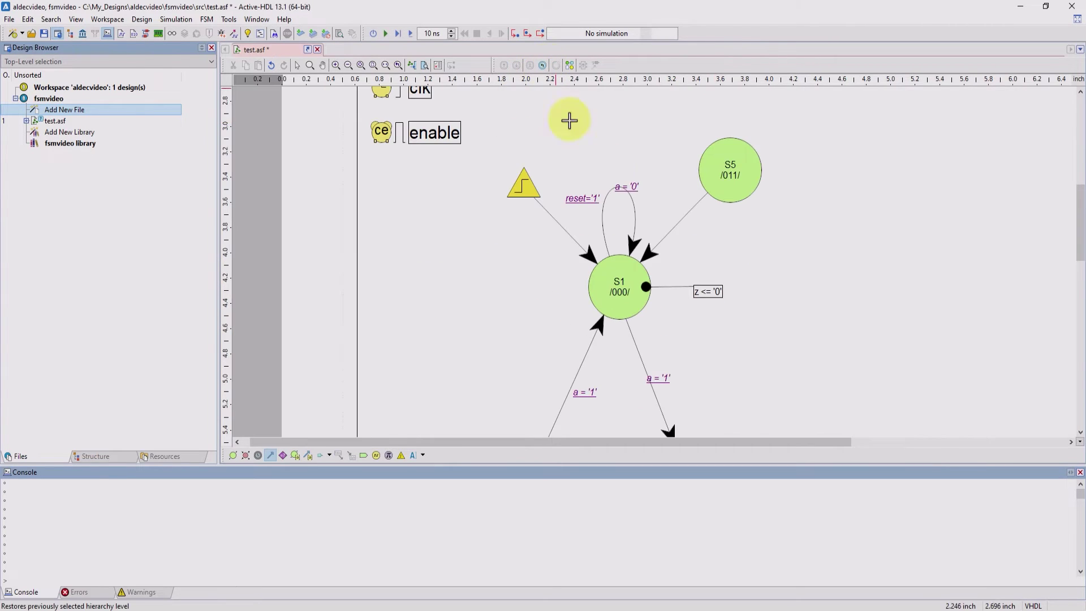
double_click(730, 171)
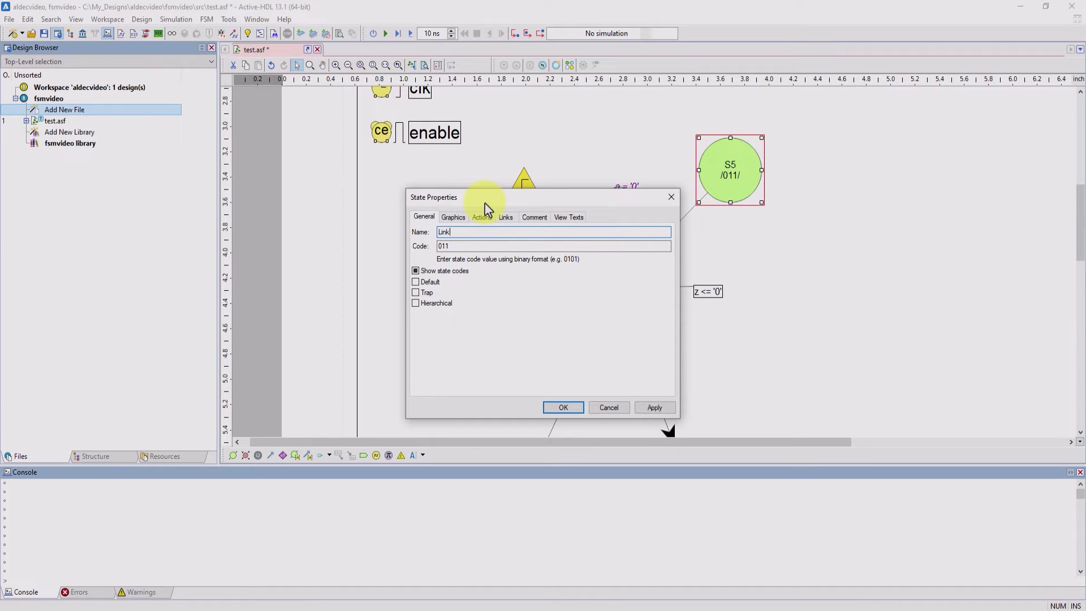
click(562, 407)
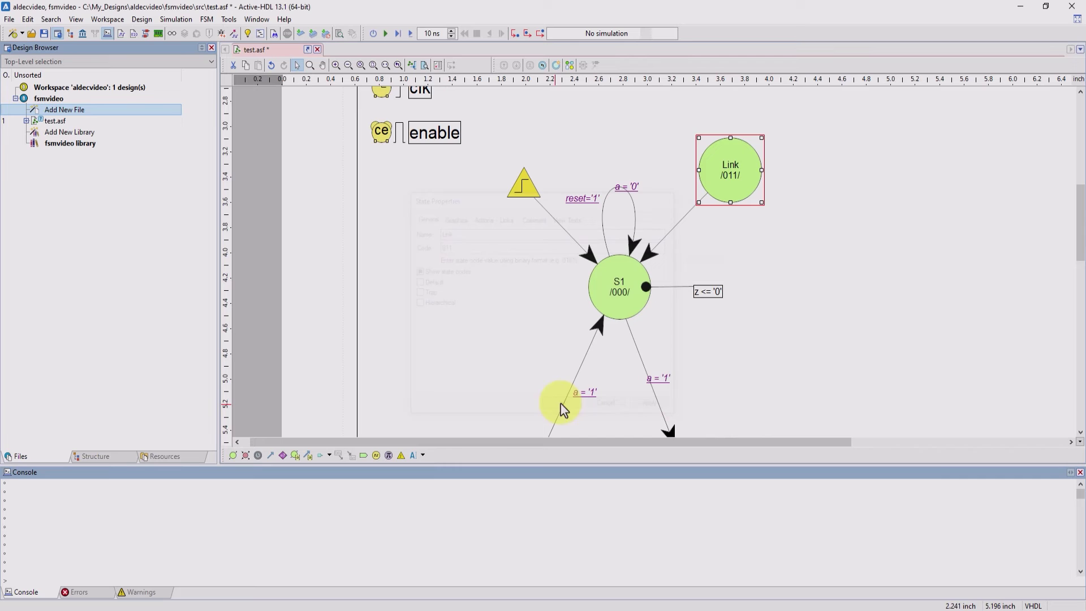
Open the inner sub-diagram of hierarchical state S2.
scroll(812, 285, down, 1)
scroll(813, 285, up, 1)
scroll(812, 284, down, 1)
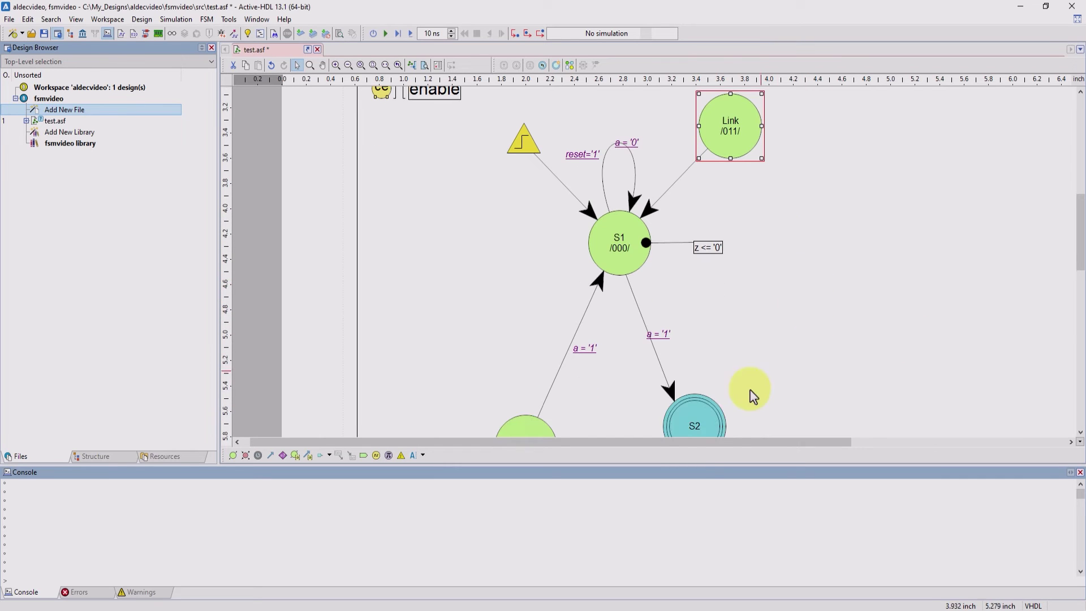
double_click(708, 422)
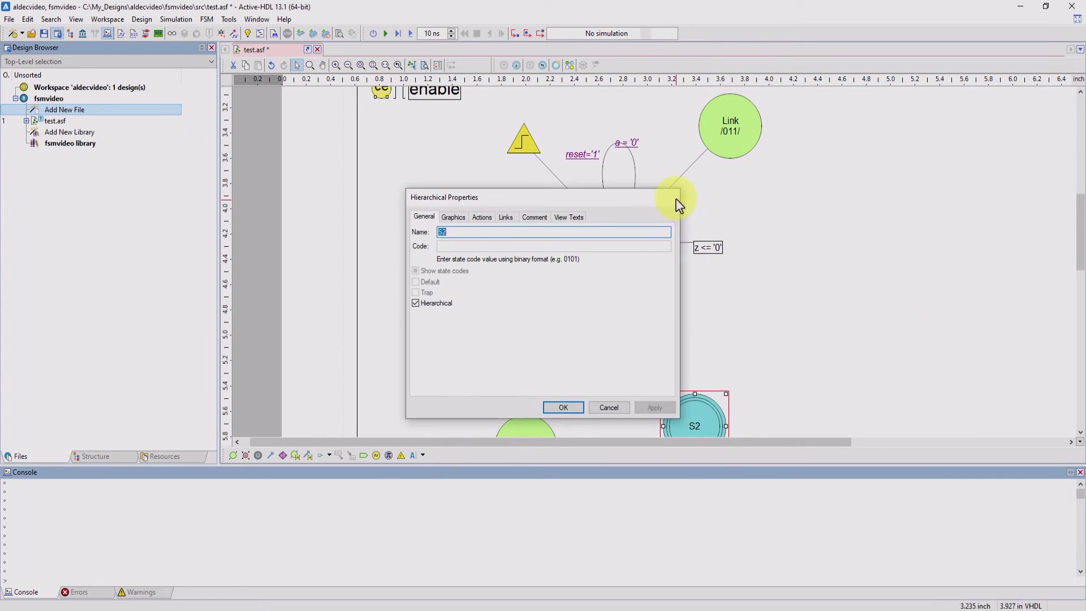
key(Escape)
right_click(717, 427)
click(748, 228)
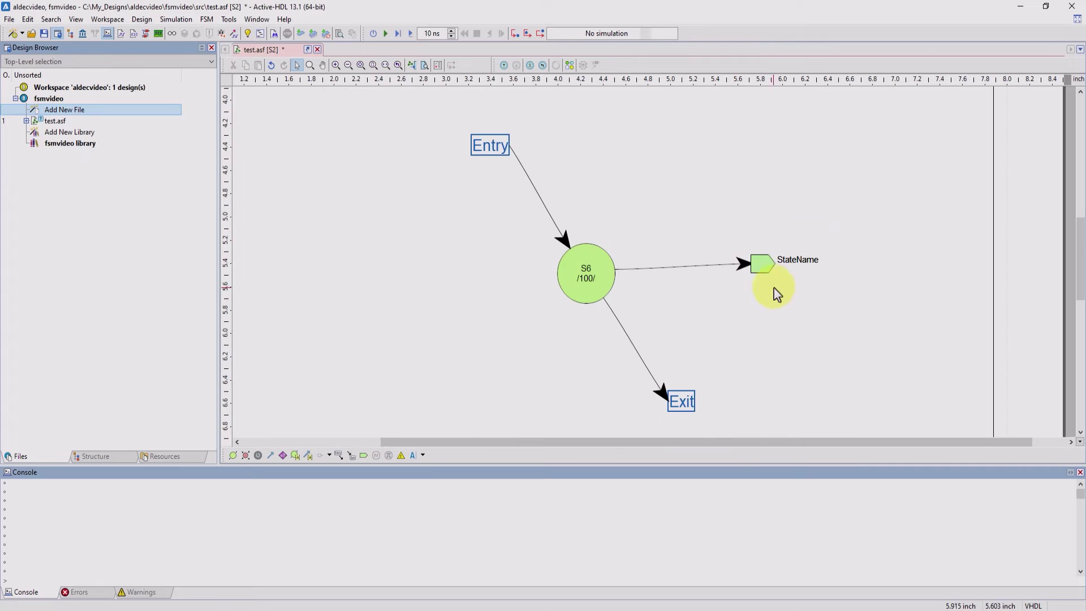
Label S6's transitions with a = '0' toward the link and a = '1' toward Exit.
click(283, 456)
click(654, 266)
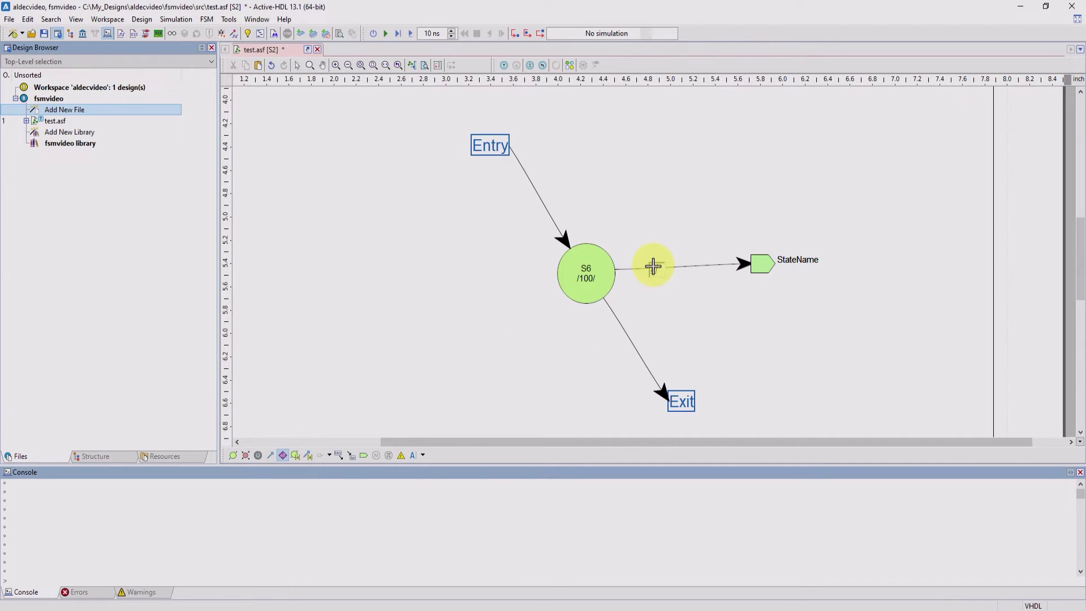
click(637, 351)
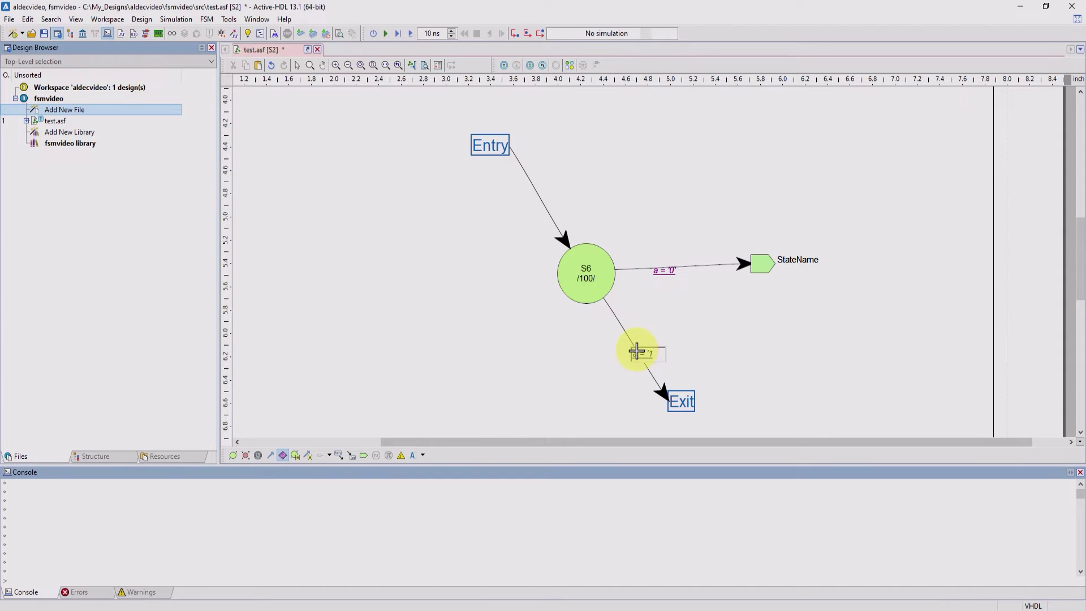
click(722, 173)
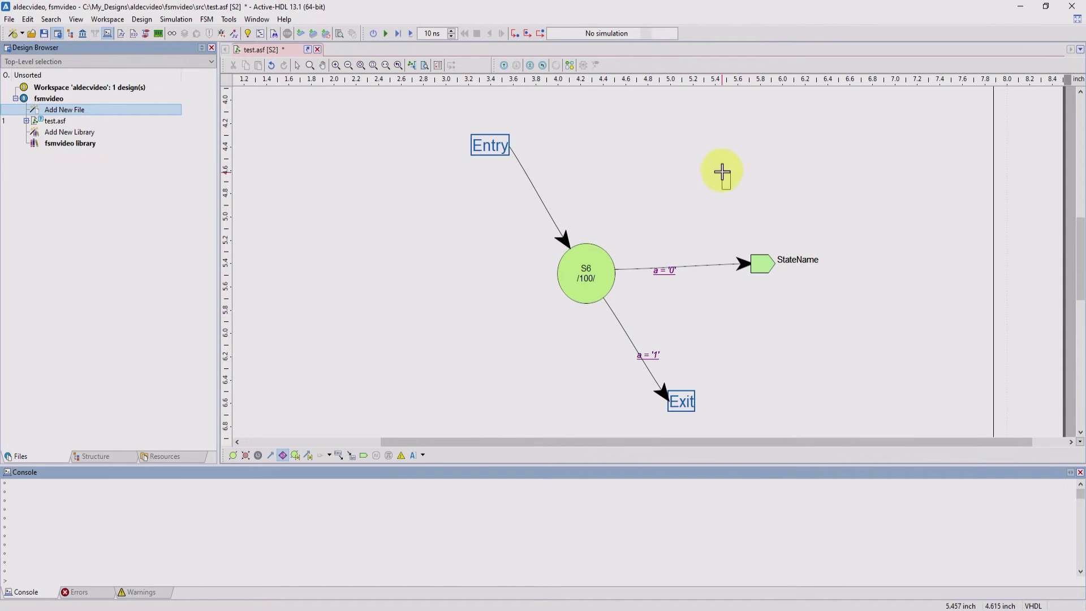
key(Escape)
Set the link element's target to state Link in Link Properties.
double_click(768, 267)
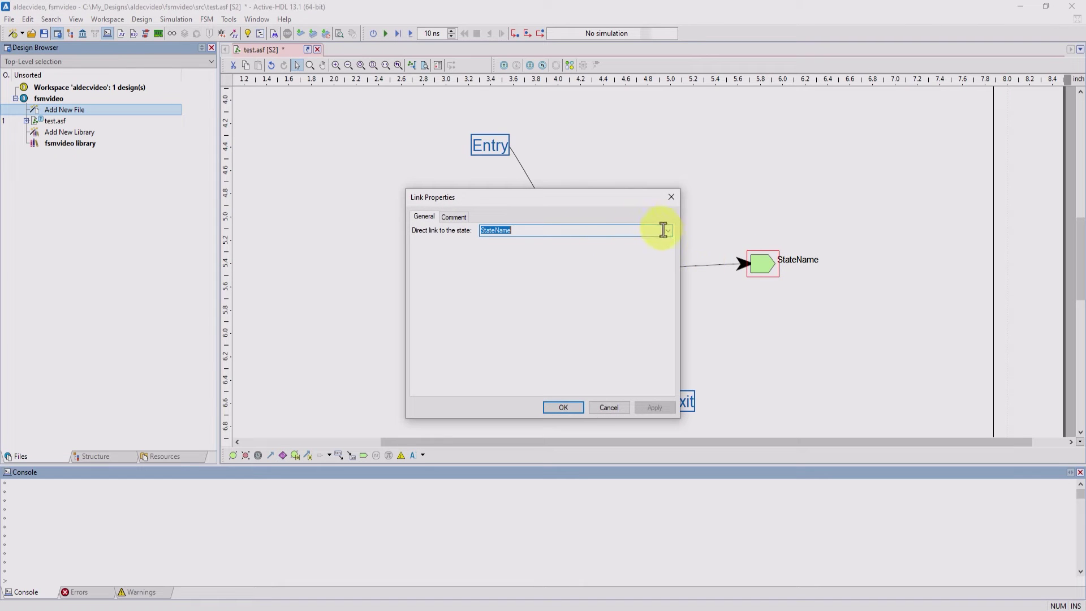
click(666, 237)
click(553, 244)
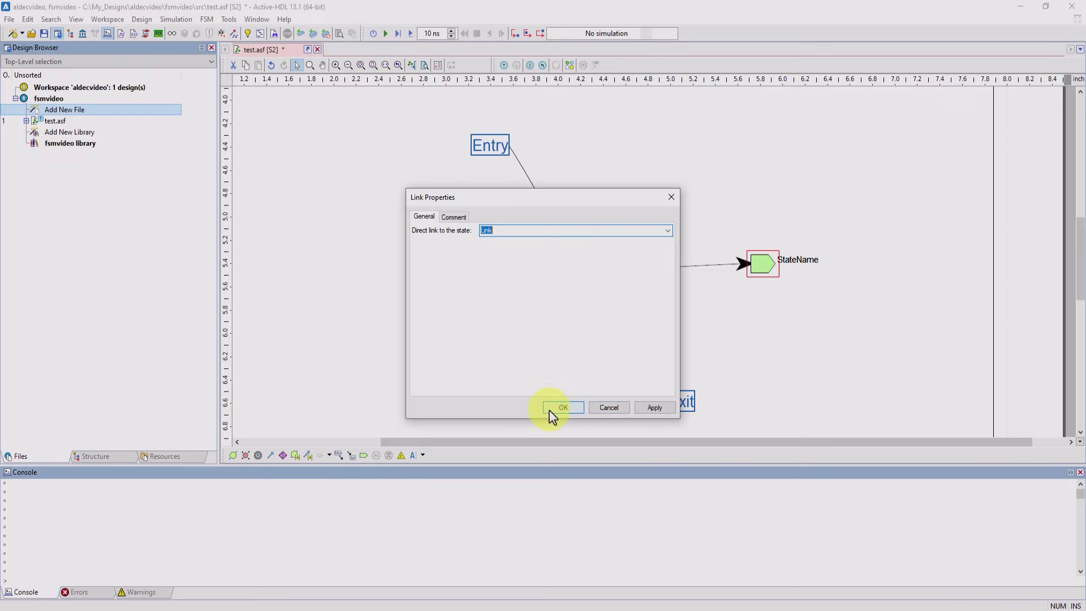
click(564, 407)
scroll(853, 243, down, 1)
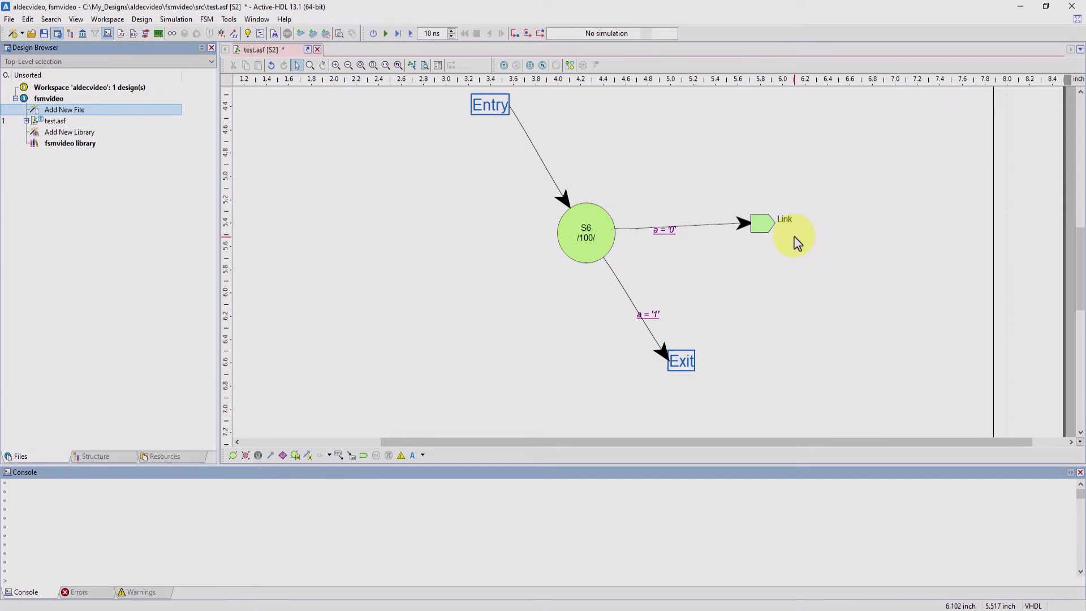
scroll(795, 242, up, 1)
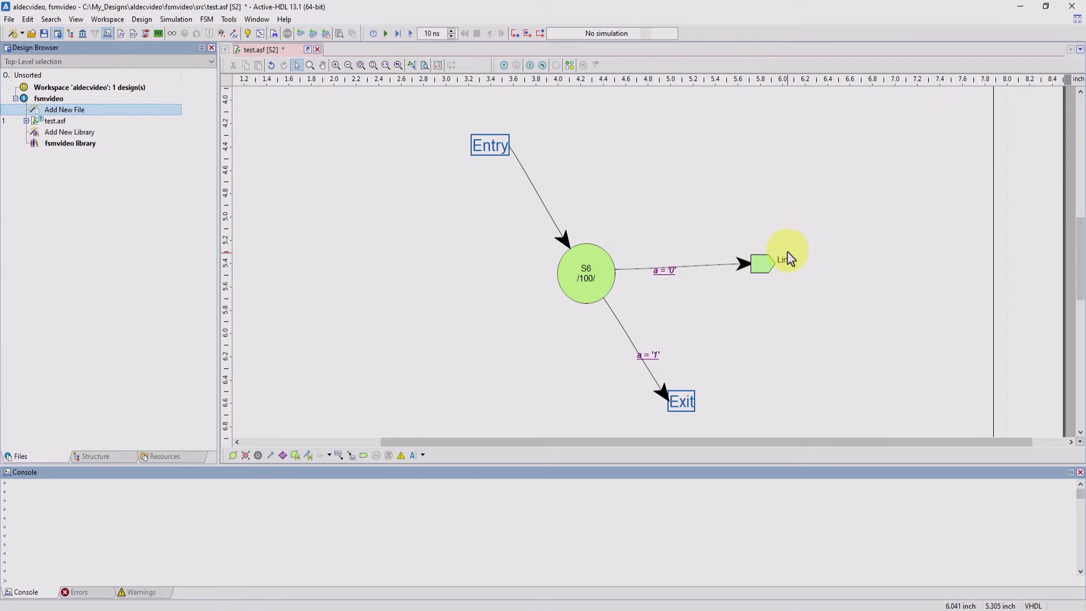
Return to the top-level diagram and toggle the Primary frame's filled mode.
click(544, 66)
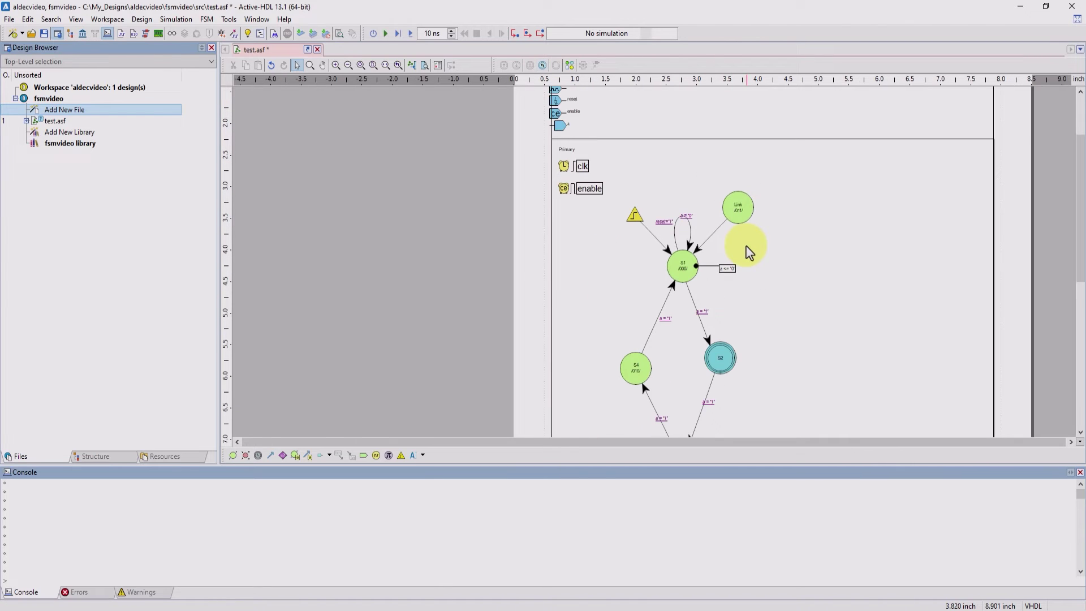
scroll(764, 252, down, 1)
right_click(898, 225)
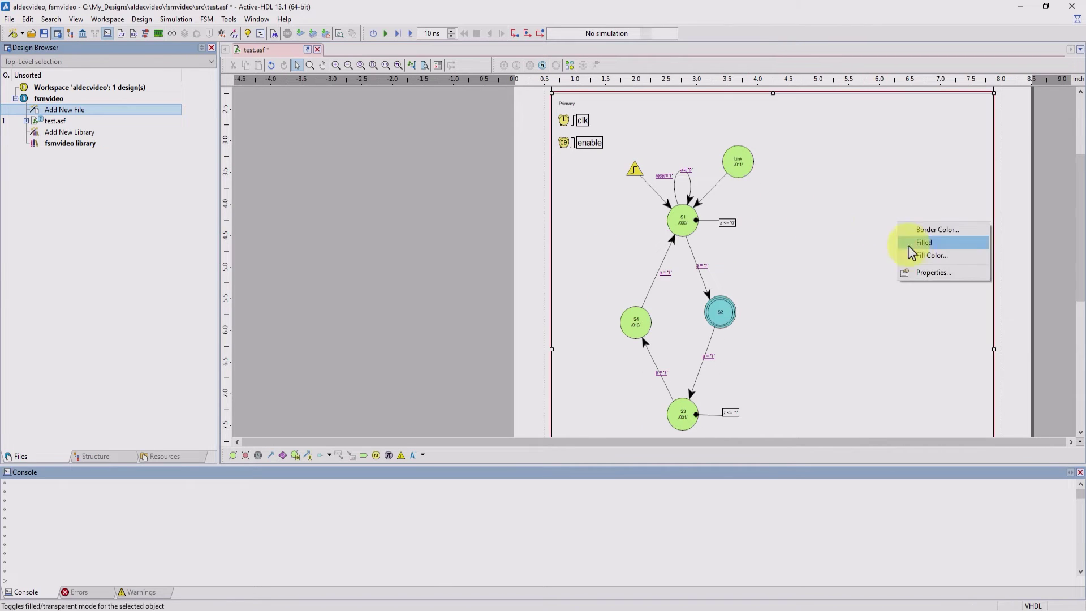
click(909, 245)
scroll(792, 266, up, 1)
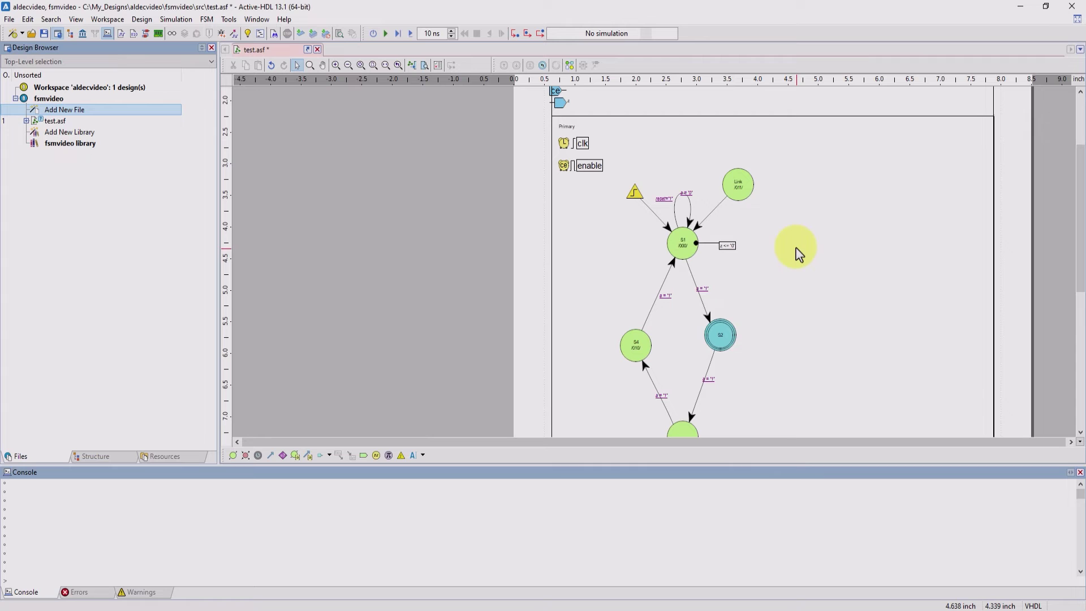
scroll(798, 255, up, 3)
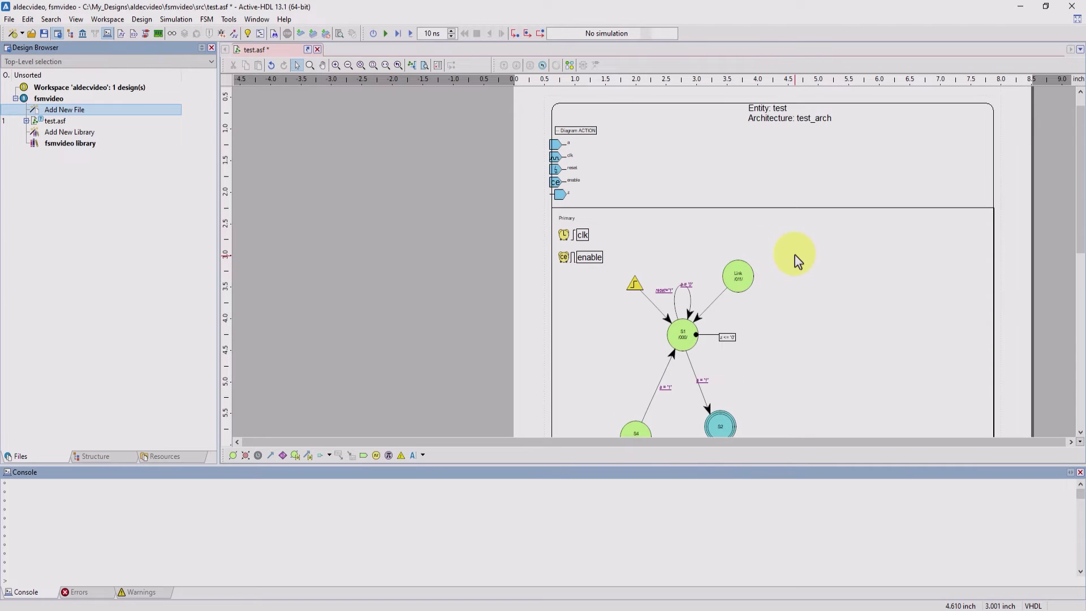
scroll(798, 261, down, 2)
Narrow the Primary frame from its right edge, then shift it slightly right.
click(874, 146)
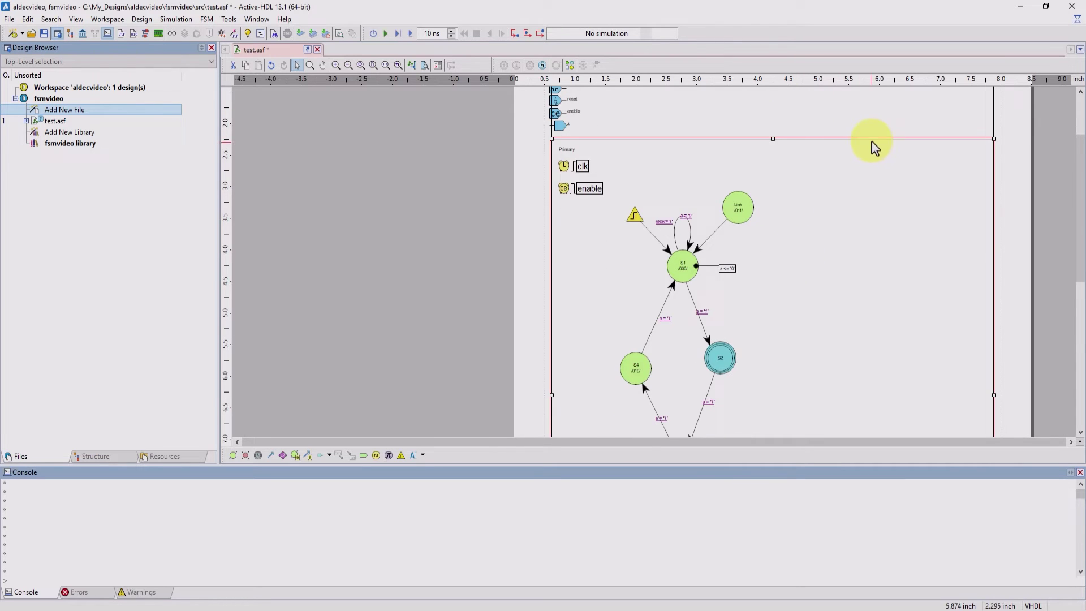
scroll(991, 360, down, 1)
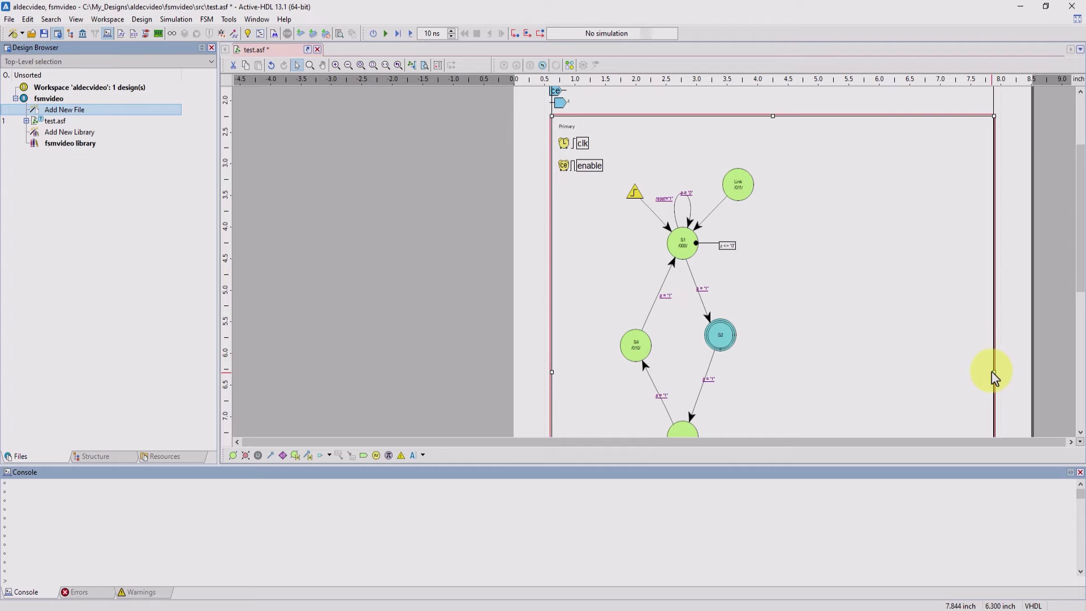
drag(992, 371, 754, 363)
click(843, 299)
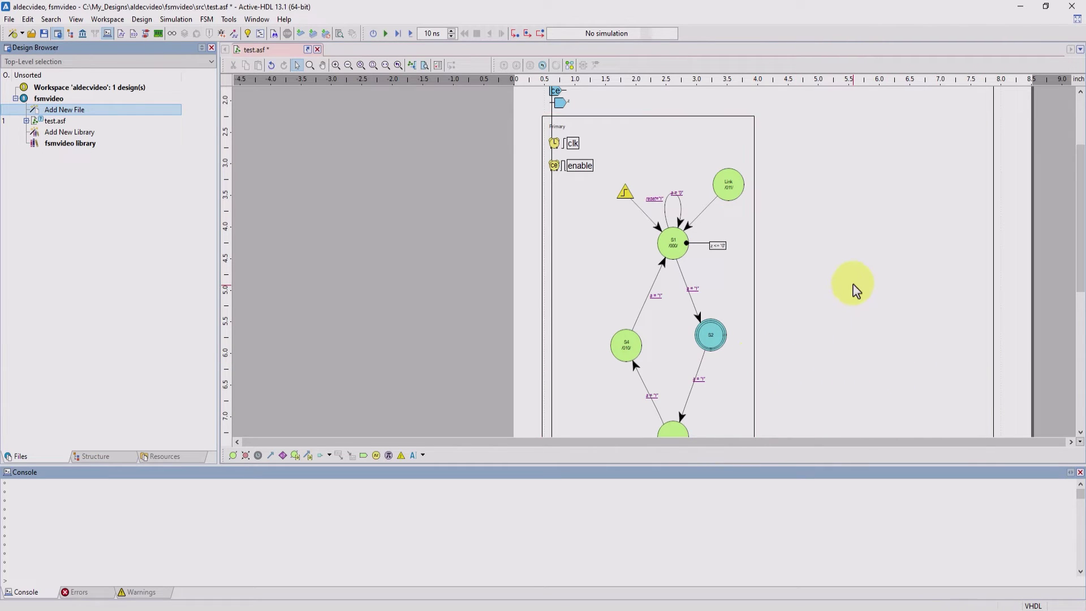
scroll(854, 291, up, 2)
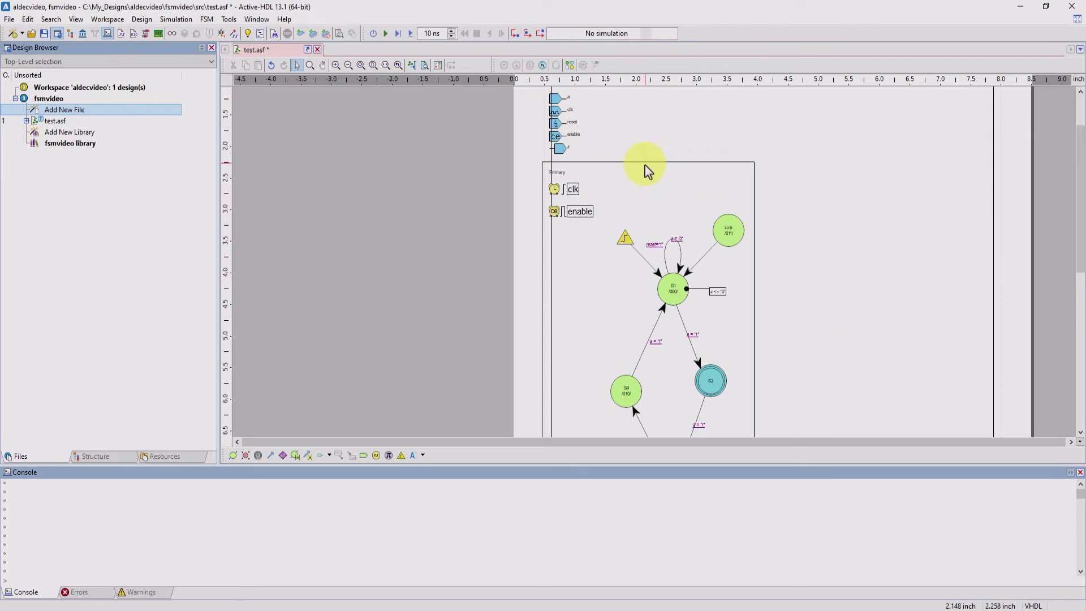
double_click(643, 180)
key(Return)
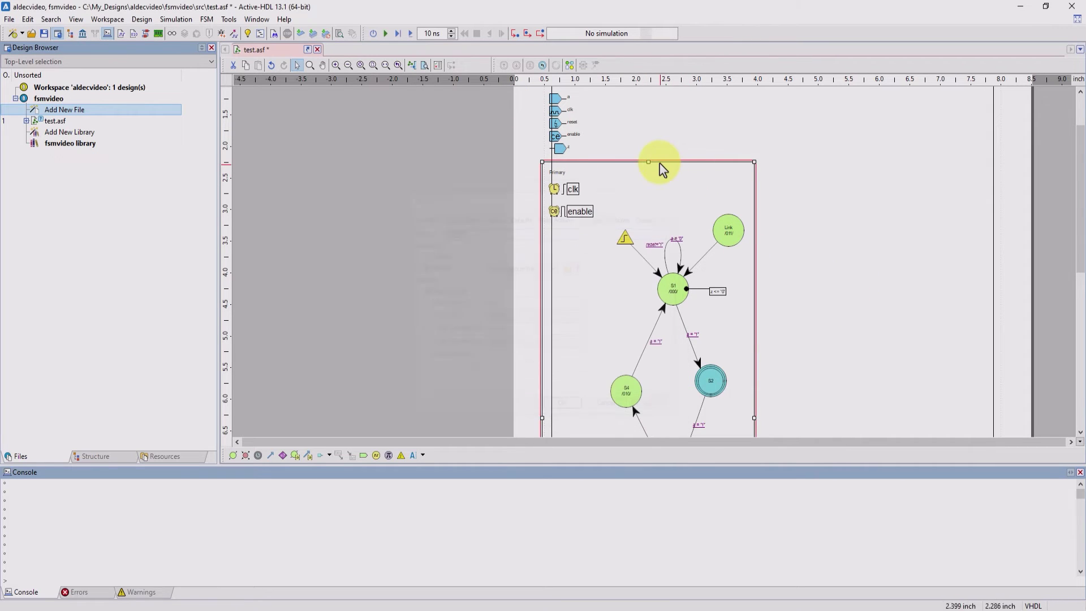
drag(660, 165, 674, 165)
Add a new machine Sreg0 beside Primary with states S7 and S8.
click(207, 20)
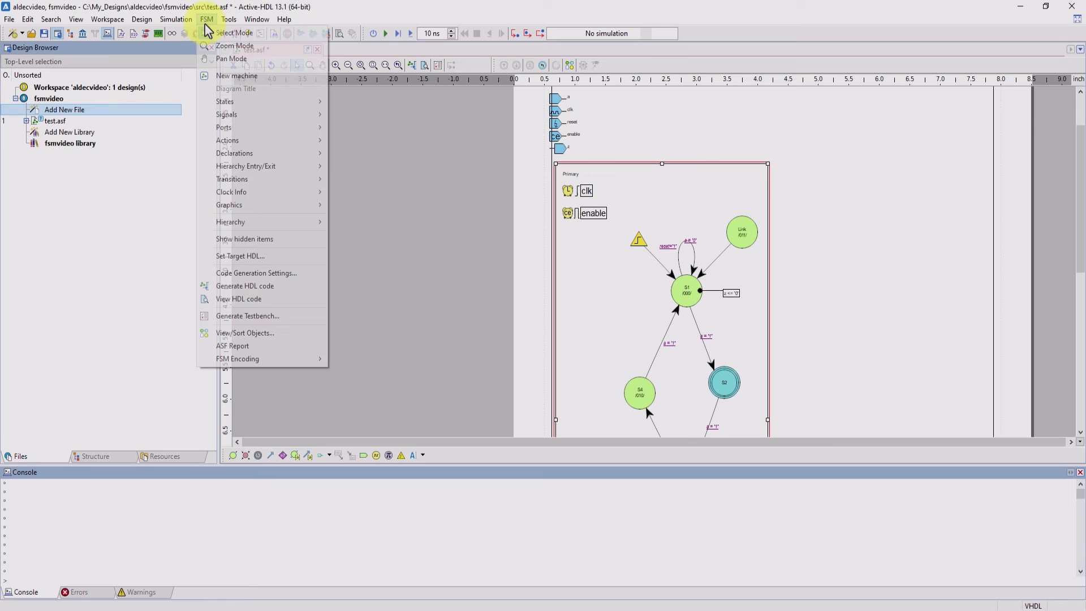
click(260, 79)
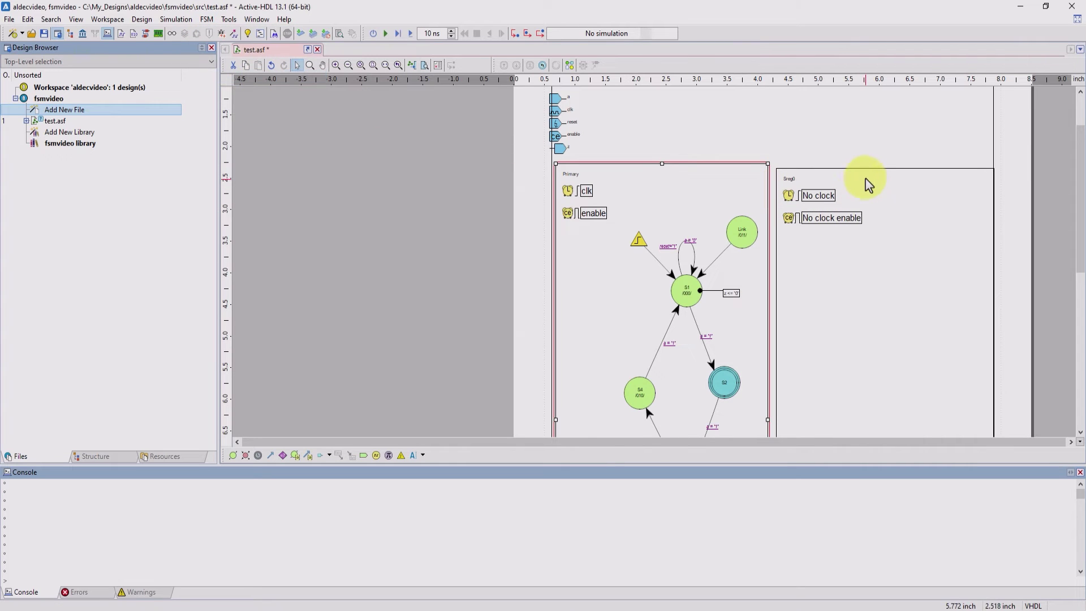
drag(868, 176, 866, 171)
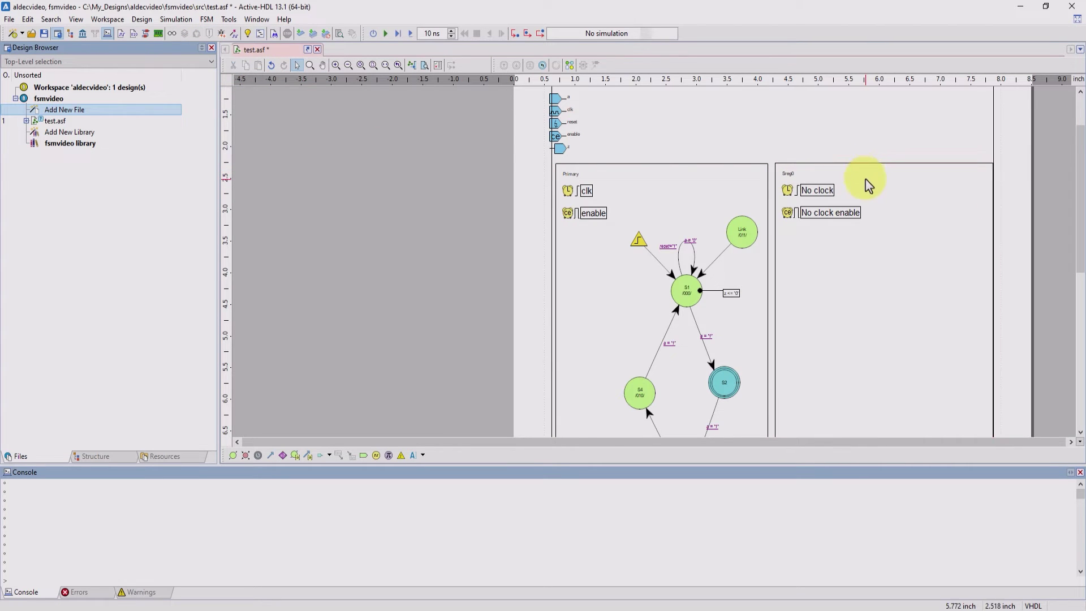
click(233, 455)
click(923, 268)
click(856, 348)
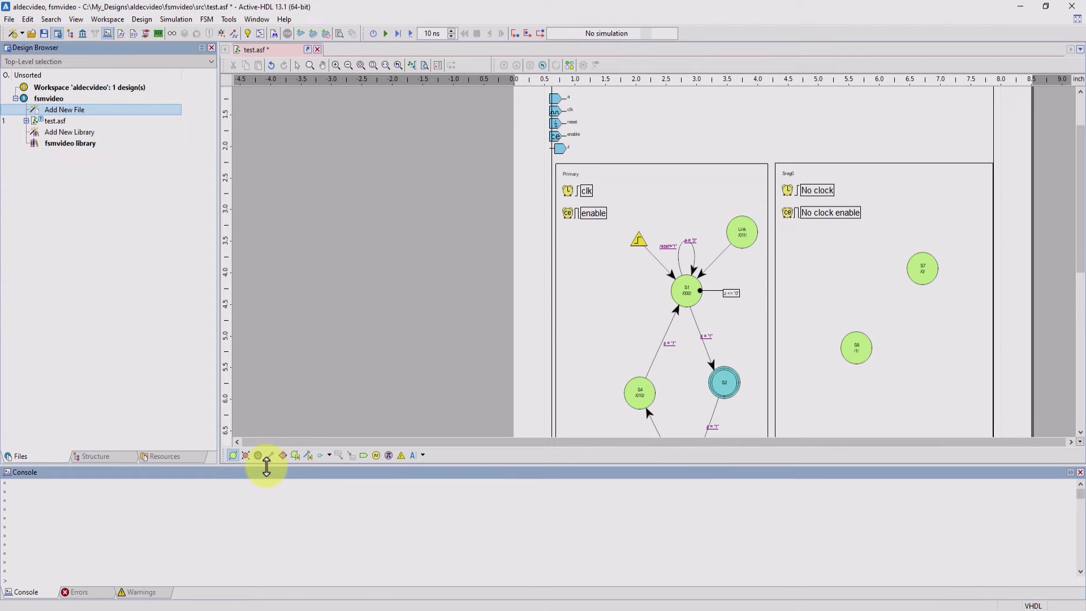
Draw transitions S7→S8 and S8→S7, bending the return transition into an arc.
click(270, 456)
click(922, 272)
click(858, 352)
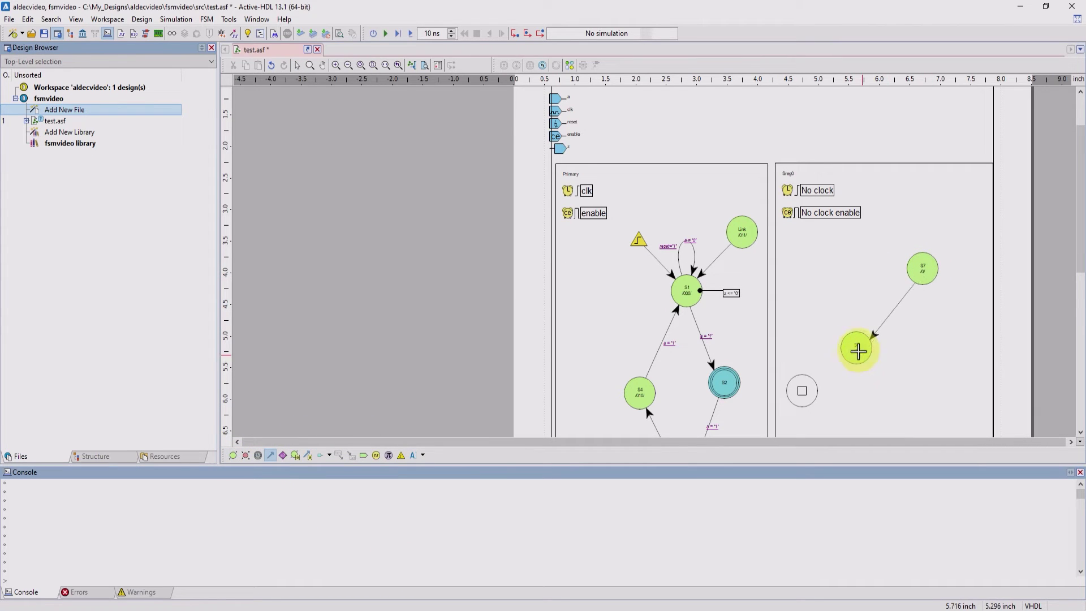
drag(848, 338, 910, 270)
key(Escape)
drag(899, 306, 874, 297)
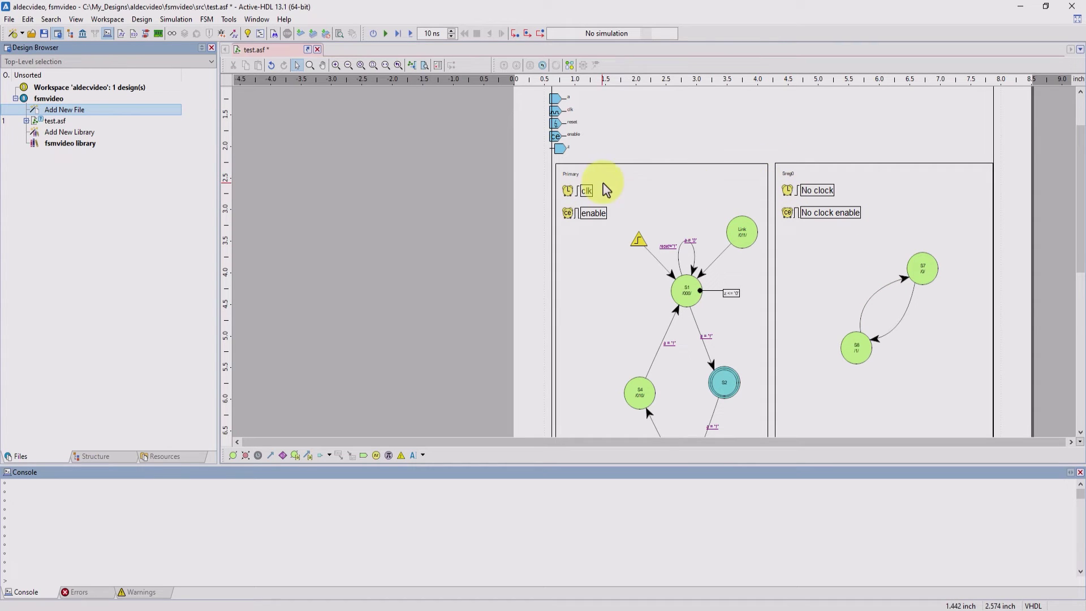
Place a new signal above the machines and define it as sec_en, a clock enable.
click(376, 456)
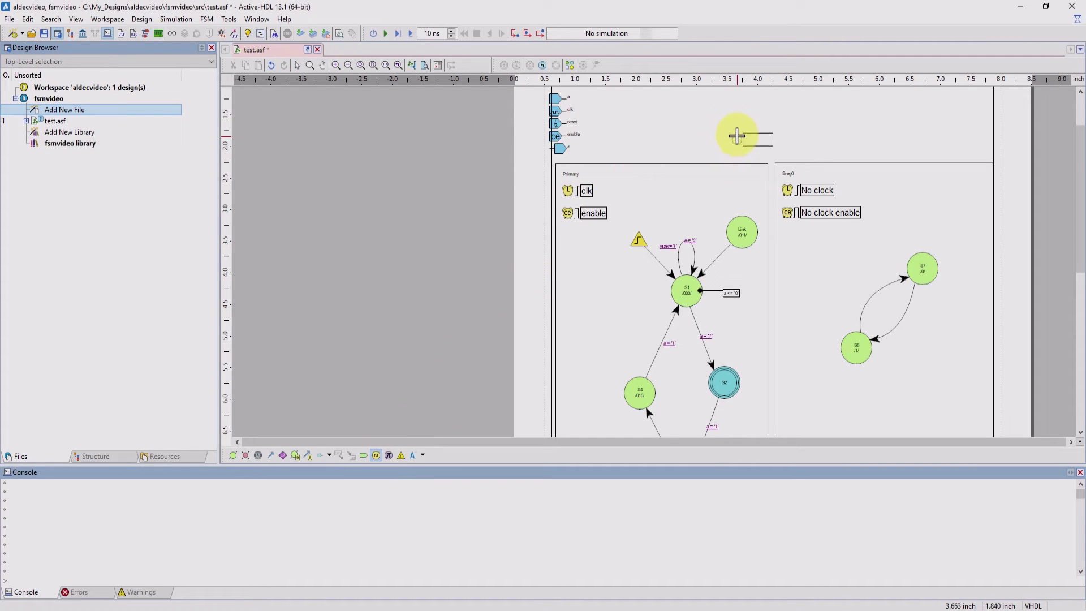
click(737, 137)
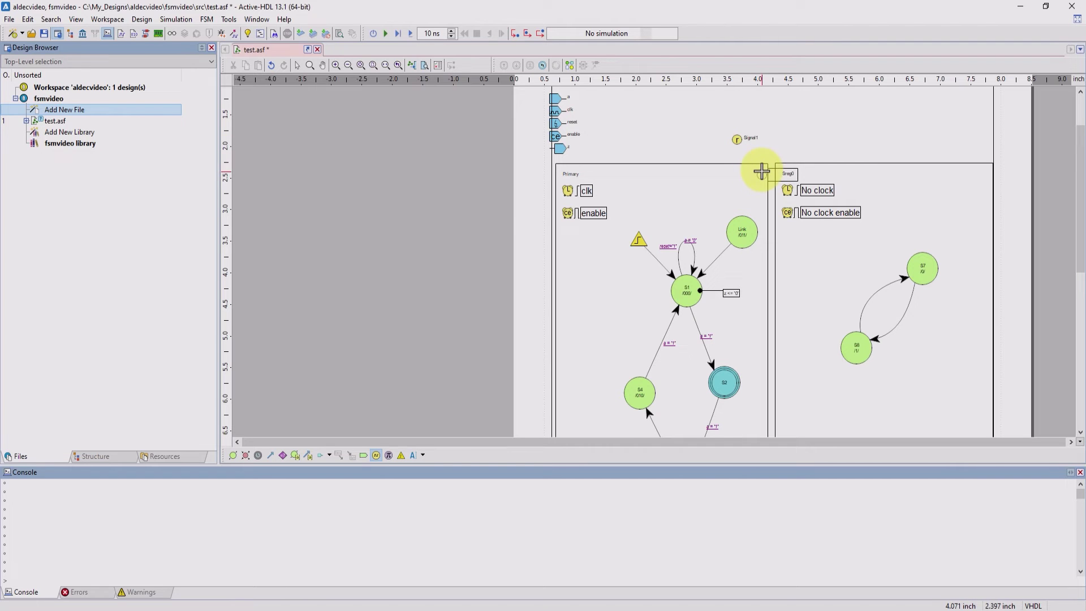
ctrl+scroll(769, 152, up, 1)
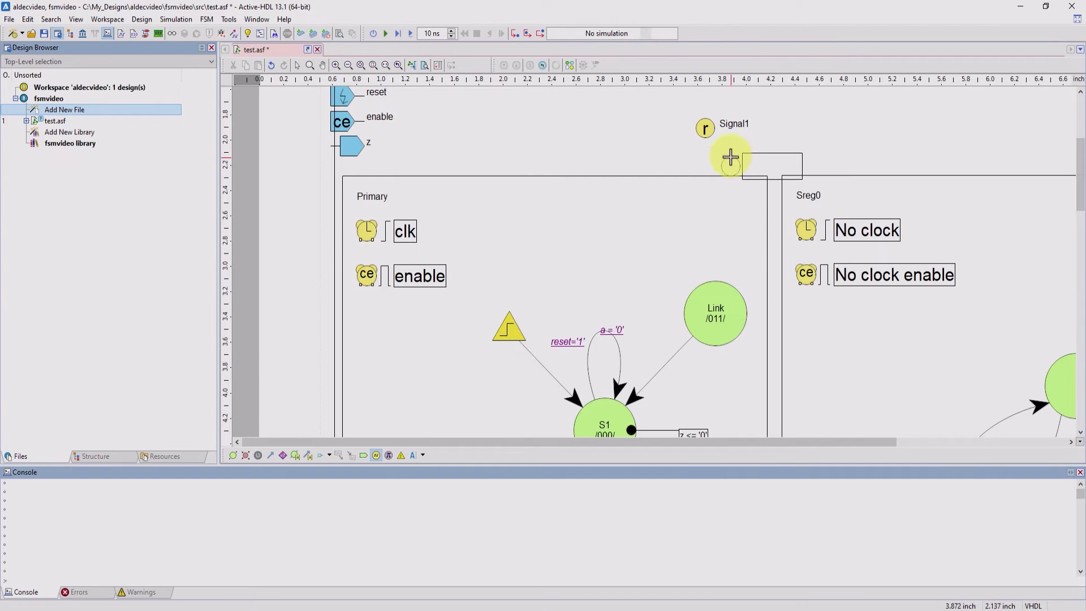
key(Escape)
double_click(707, 129)
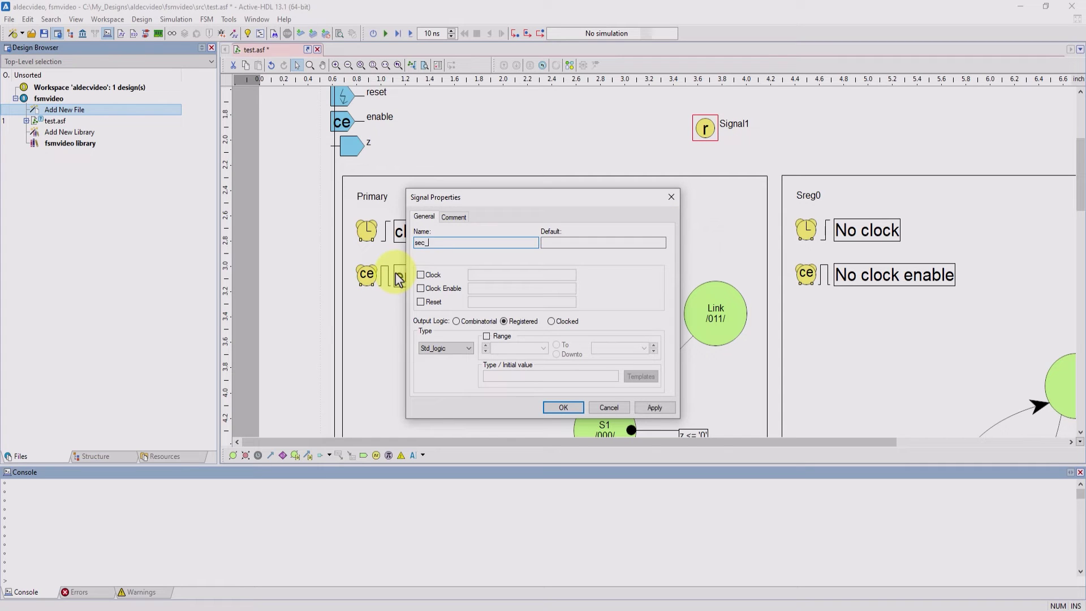
click(420, 288)
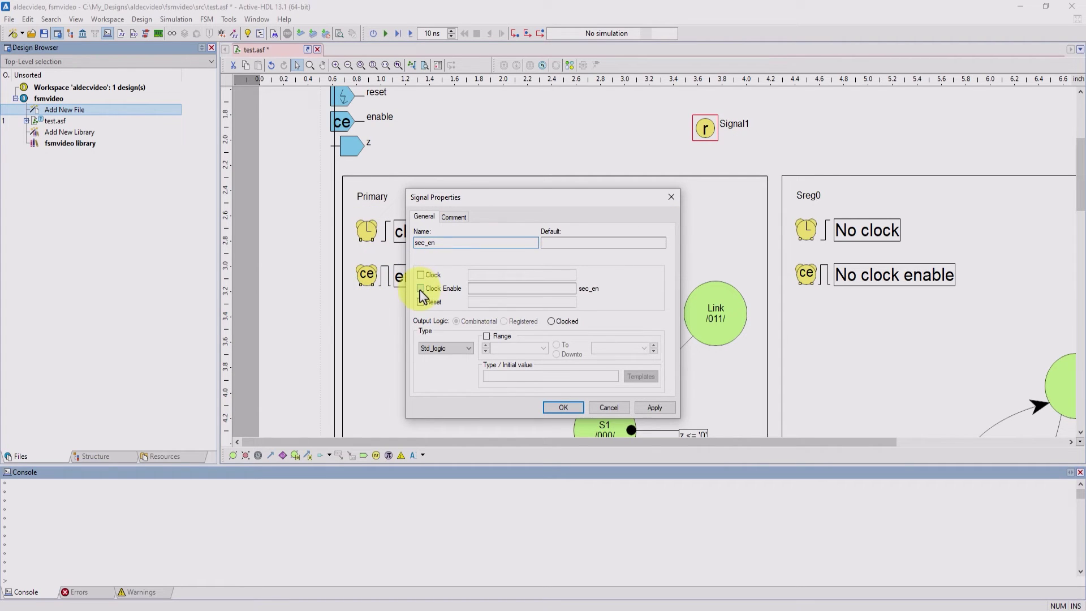
click(568, 408)
scroll(795, 221, down, 3)
scroll(795, 221, up, 3)
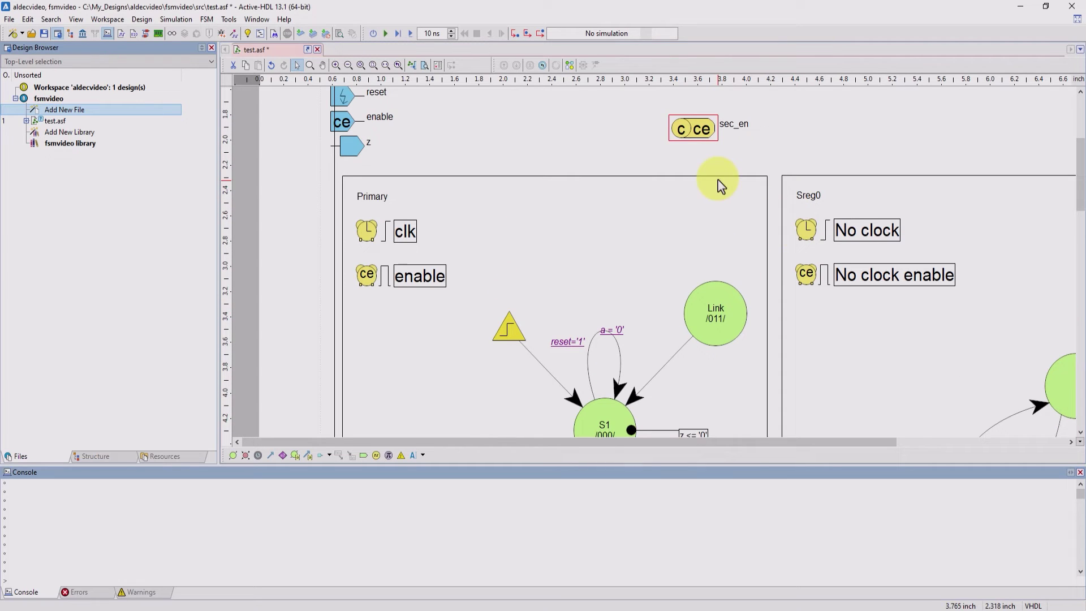
ctrl+scroll(764, 165, down, 2)
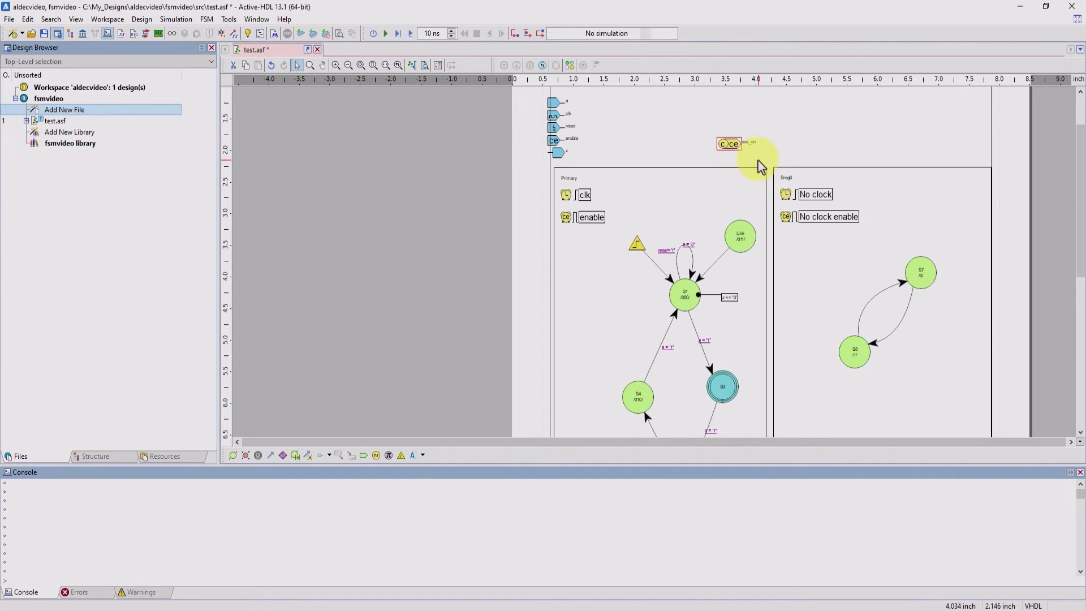
Add sec_en <= '1' to S3's z <= '1' action and save the edit.
scroll(738, 248, down, 3)
scroll(740, 334, down, 1)
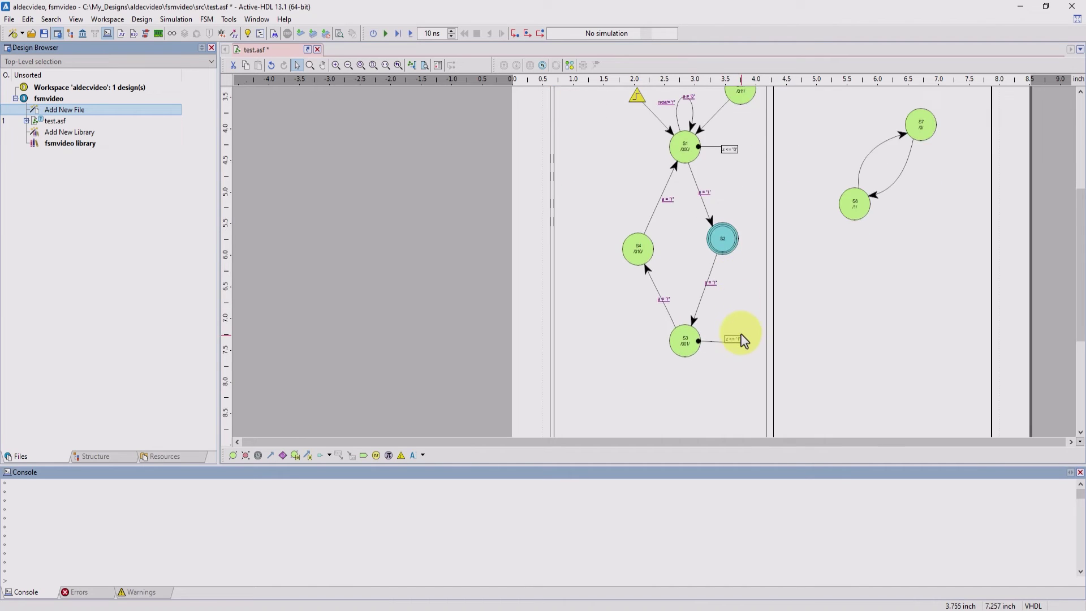
ctrl+scroll(739, 343, up, 2)
double_click(730, 349)
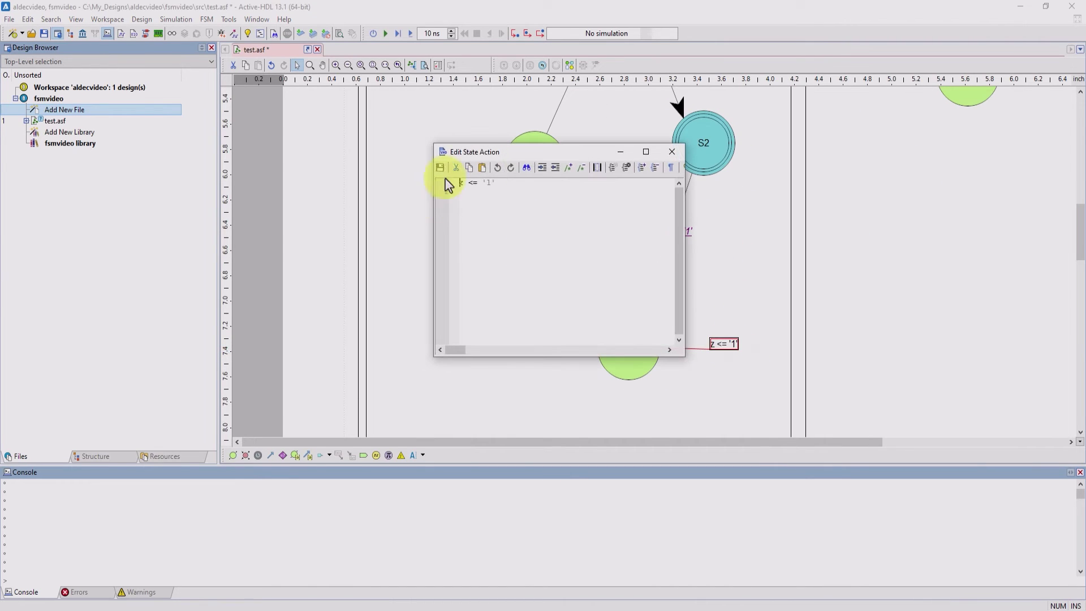
key(BackSpace)
click(441, 167)
click(672, 151)
ctrl+scroll(820, 229, down, 2)
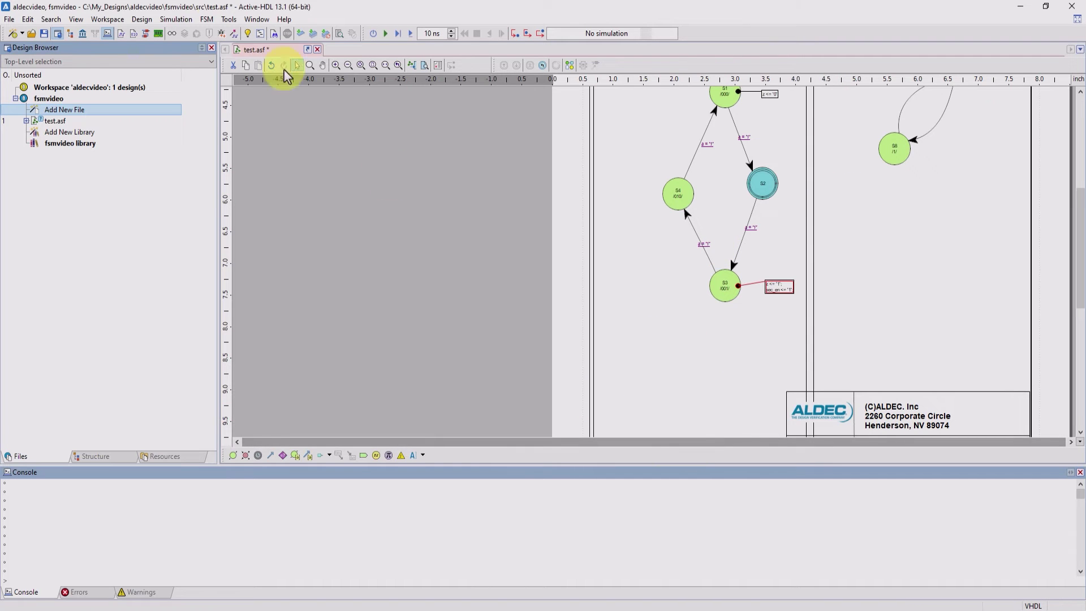
click(322, 65)
drag(766, 164, 742, 383)
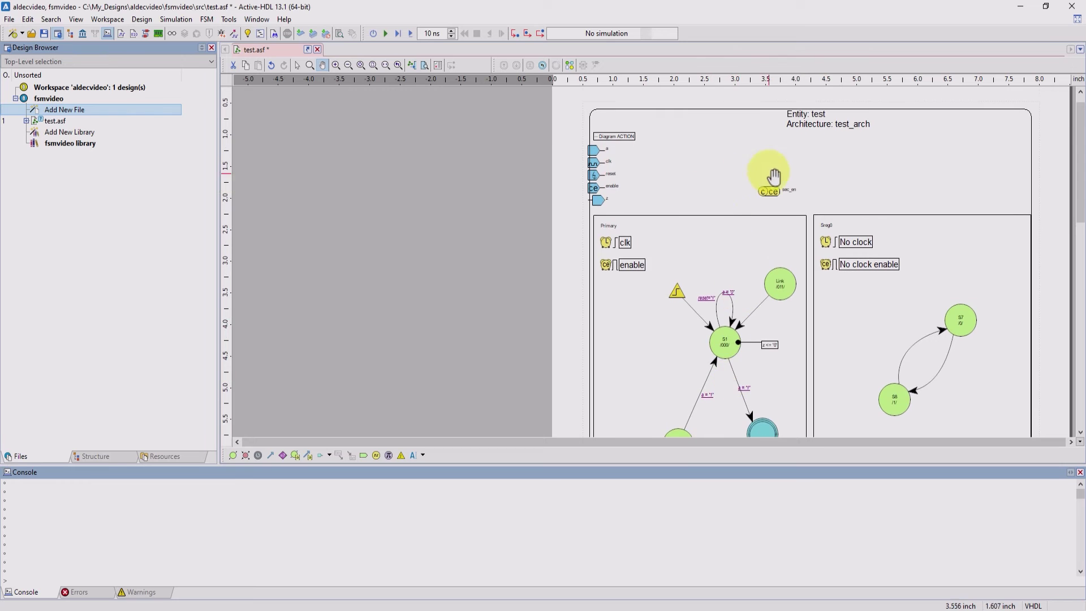
Rename Sreg0 to secondary, with clock clk and clock enable sec_en.
ctrl+scroll(829, 166, down, 2)
ctrl+scroll(911, 208, up, 2)
ctrl+scroll(911, 208, up, 2)
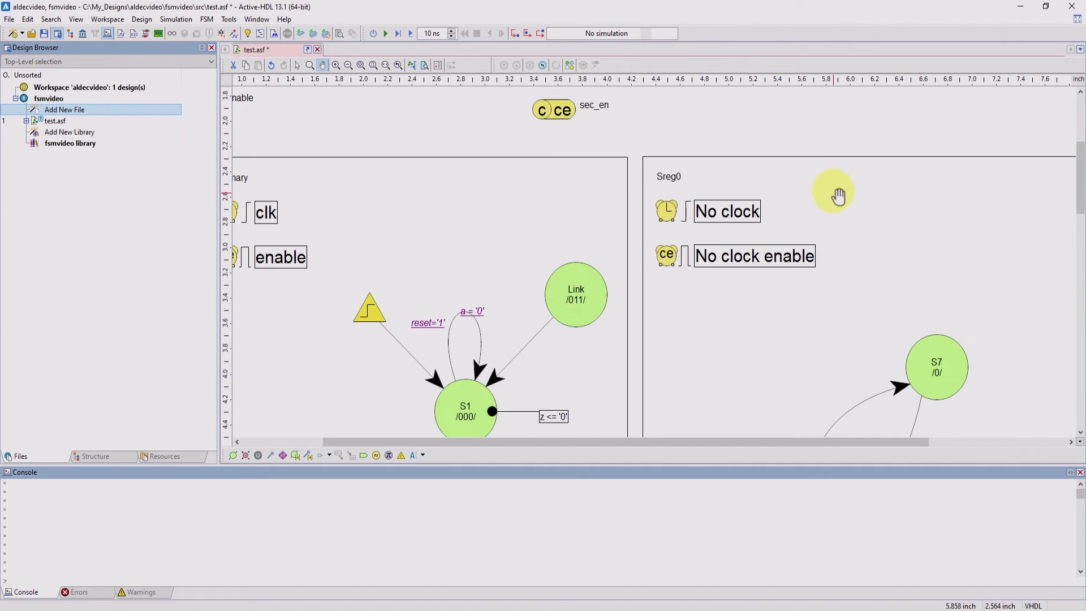
scroll(844, 219, down, 2)
scroll(830, 209, up, 1)
key(Escape)
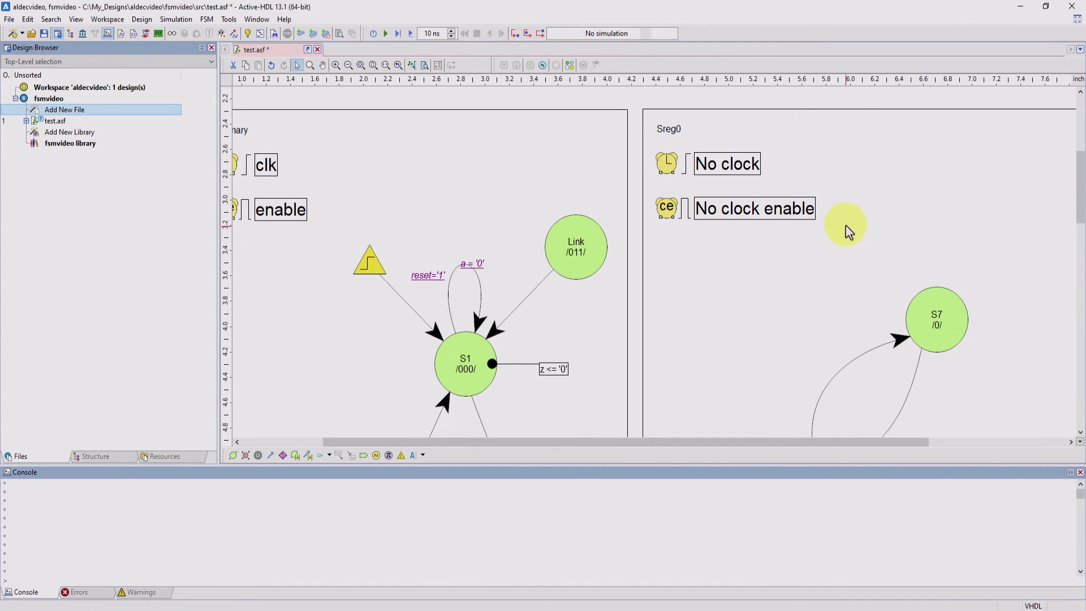
right_click(844, 225)
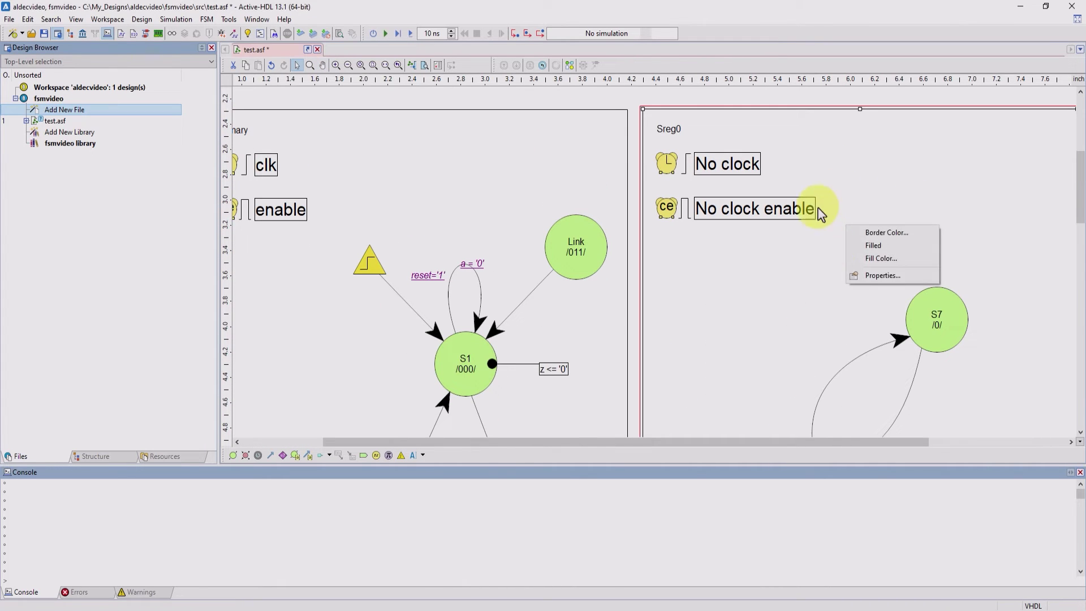
click(872, 277)
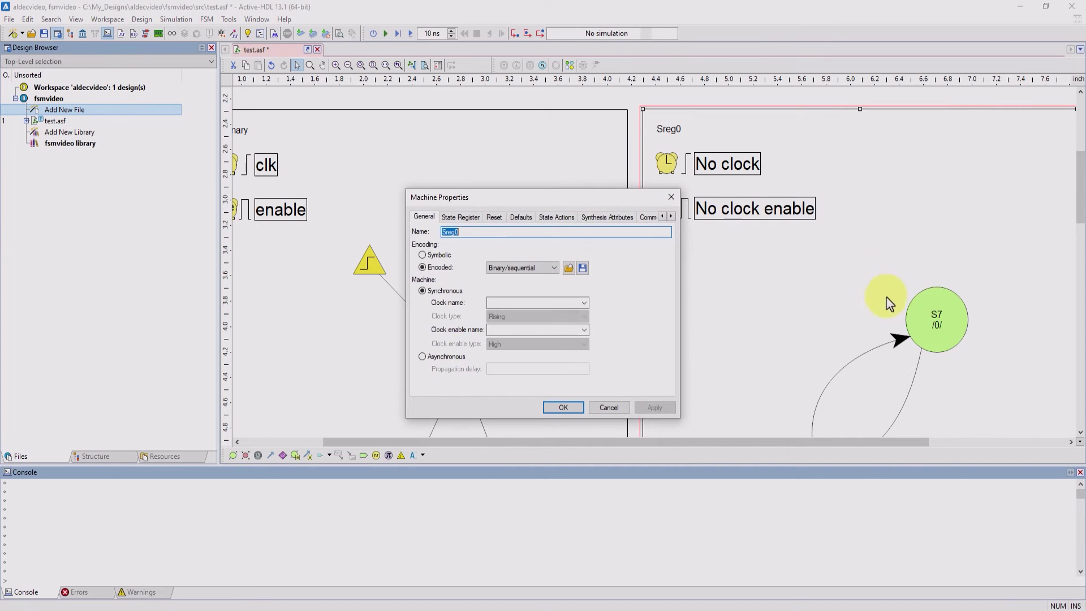
click(584, 304)
click(558, 313)
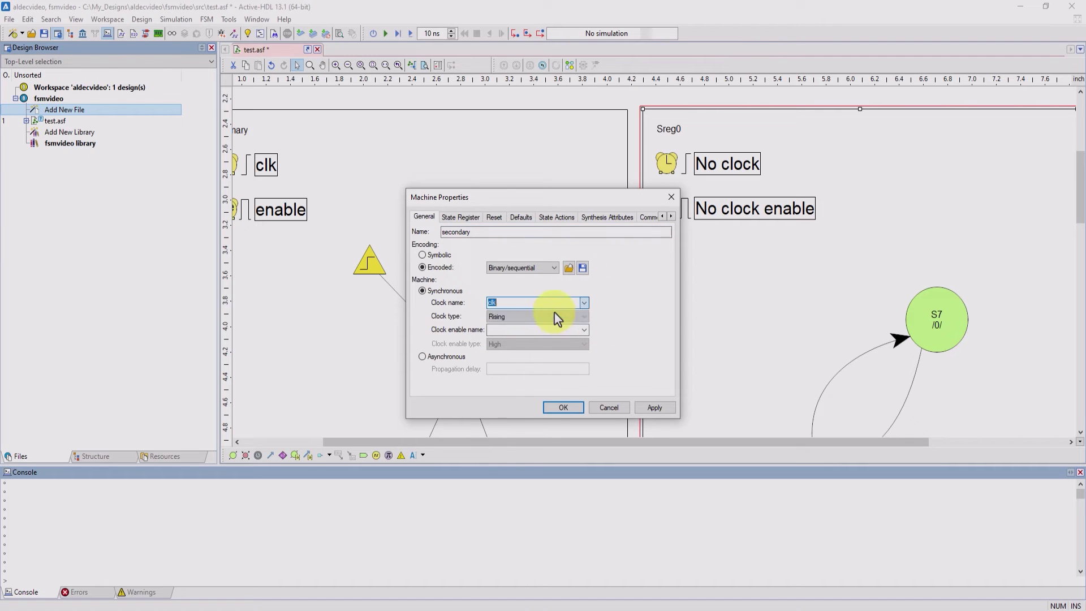
click(583, 330)
click(518, 349)
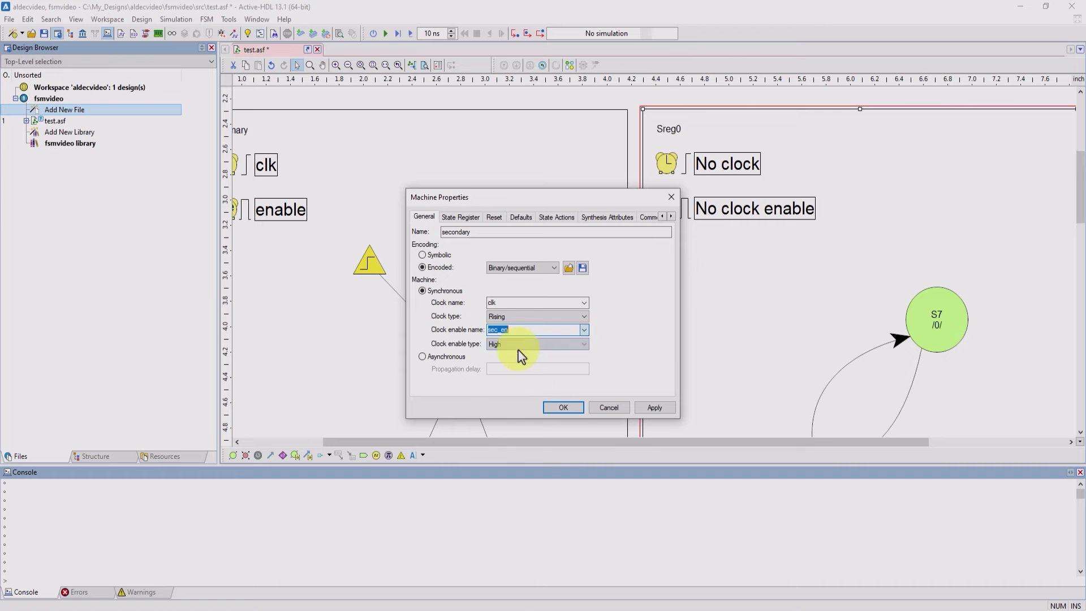
Add a reset into state S7 driven by the reset signal and apply the settings.
click(469, 220)
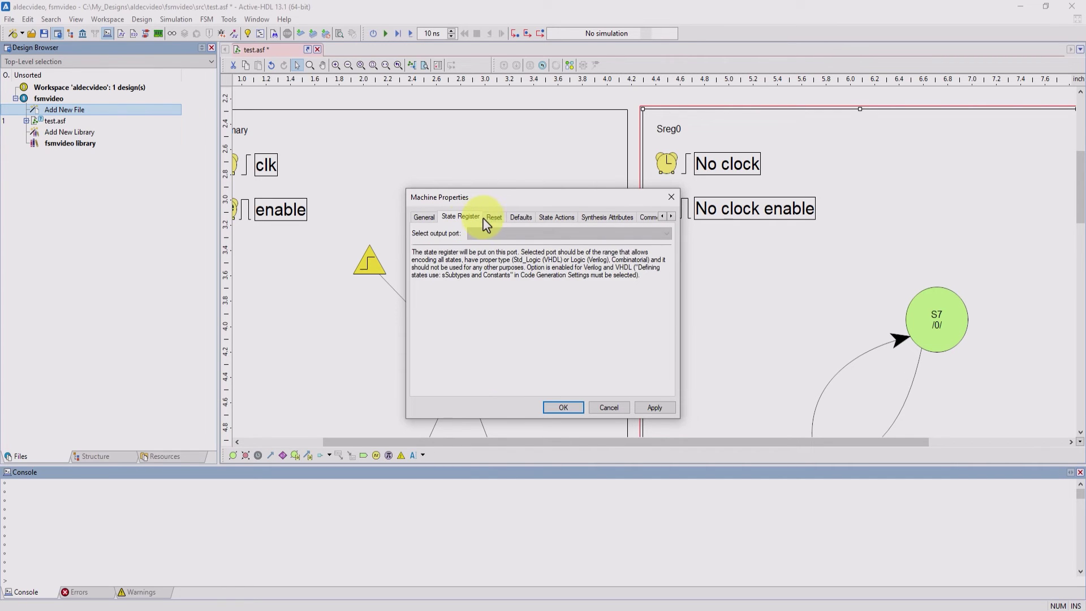
click(491, 218)
click(668, 232)
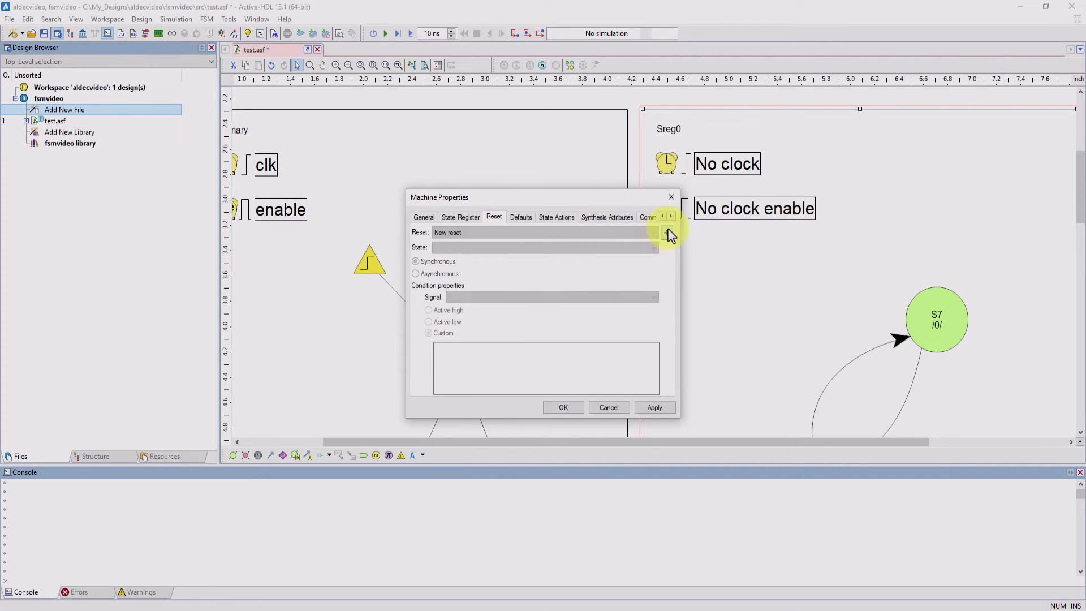
click(653, 247)
click(600, 258)
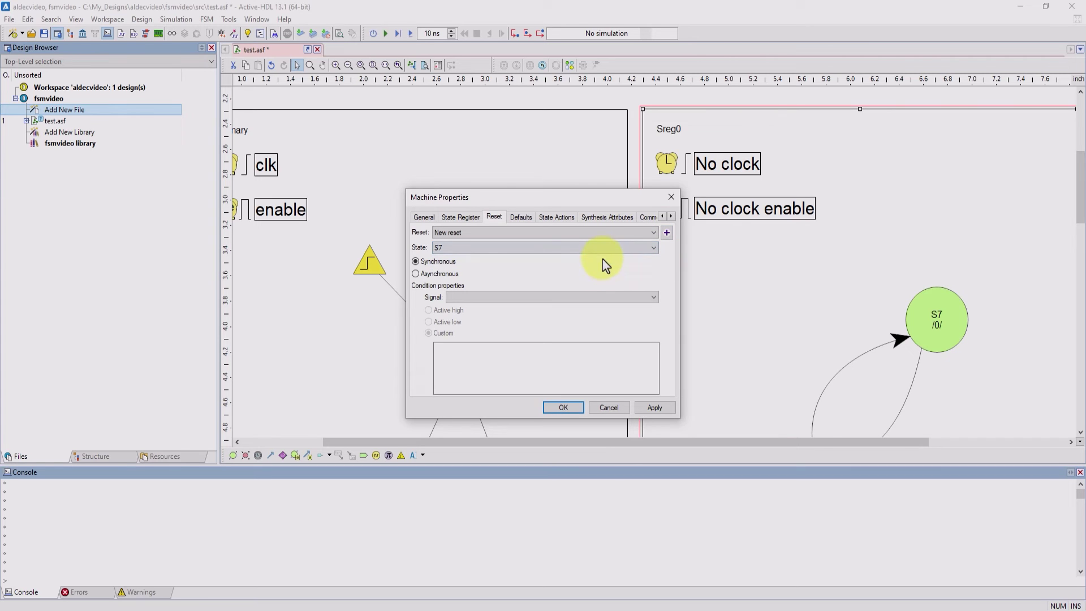
click(651, 298)
click(525, 309)
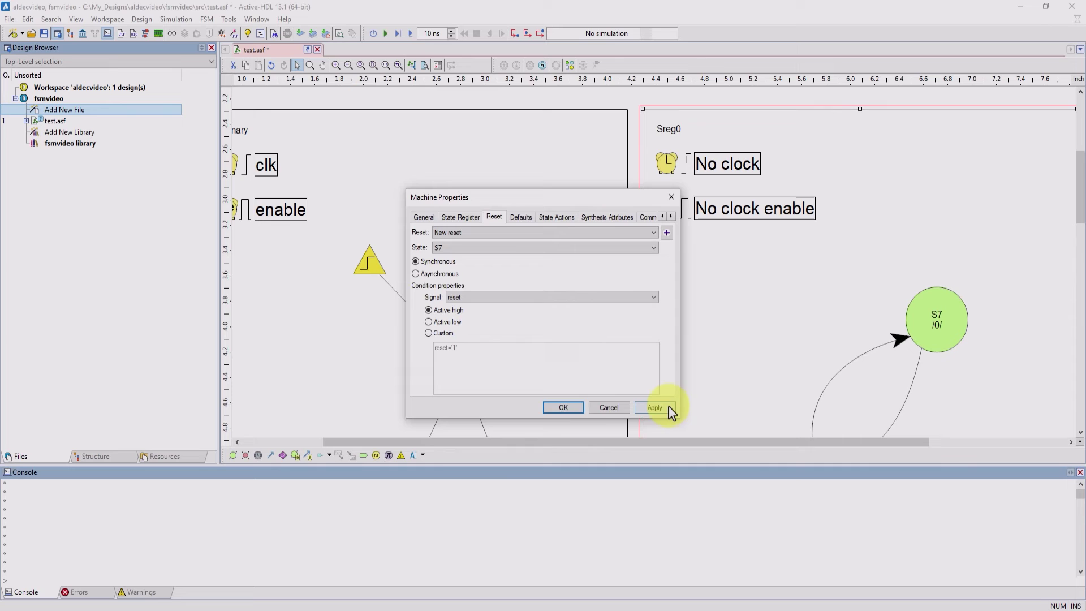
click(569, 406)
scroll(918, 256, down, 1)
ctrl+scroll(918, 255, down, 2)
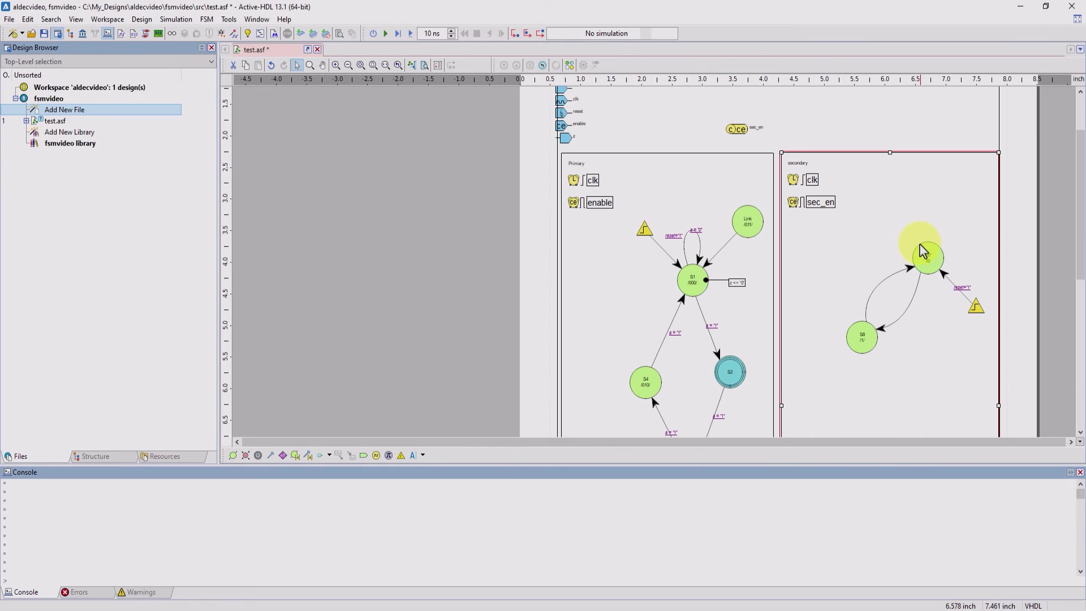
scroll(928, 238, down, 1)
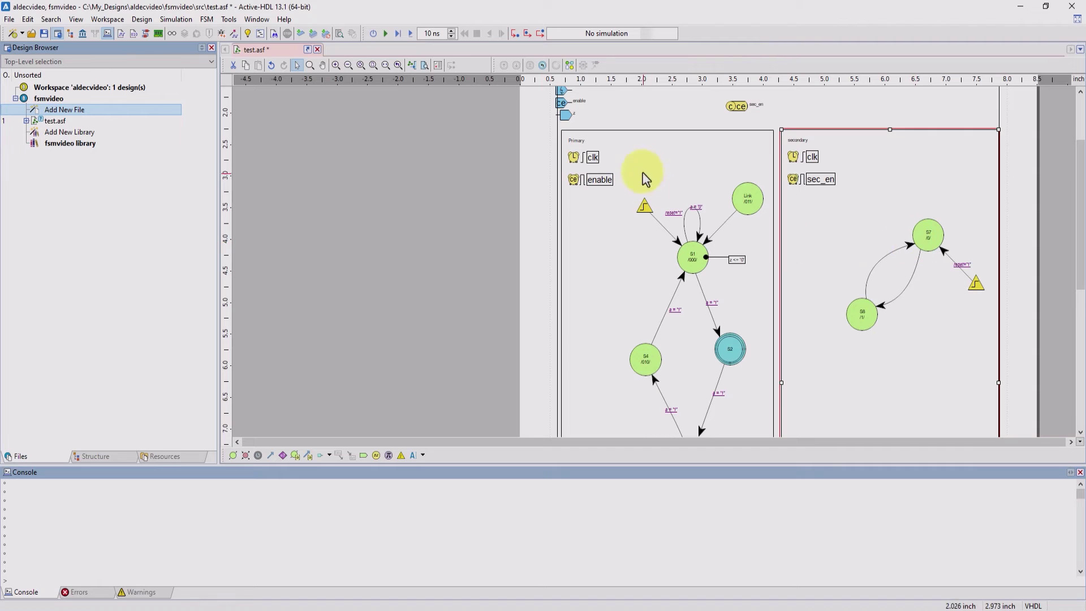
scroll(923, 184, down, 1)
scroll(916, 187, down, 1)
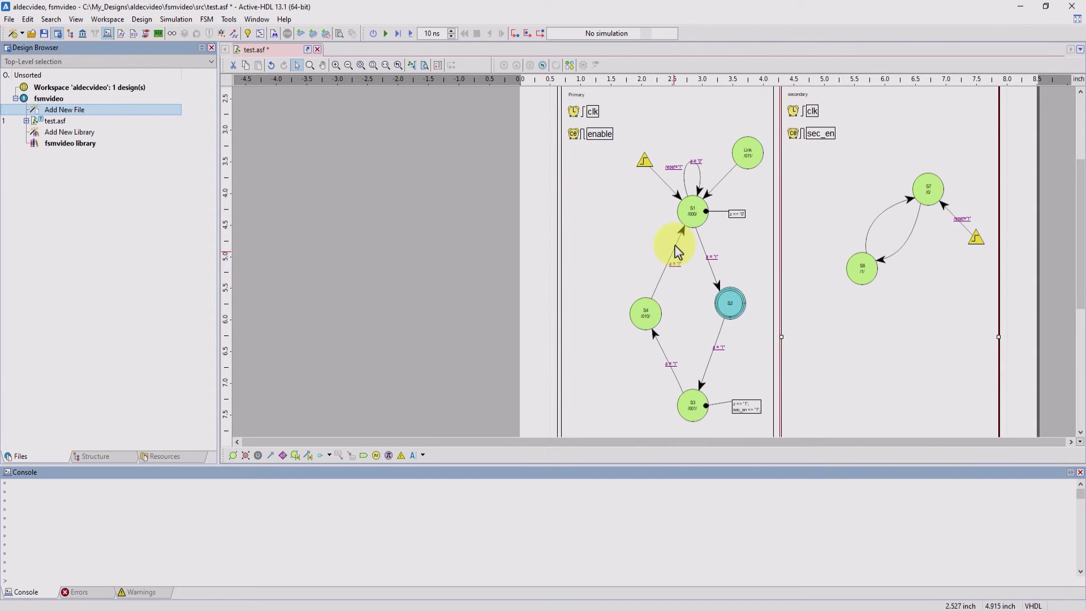
scroll(764, 199, up, 3)
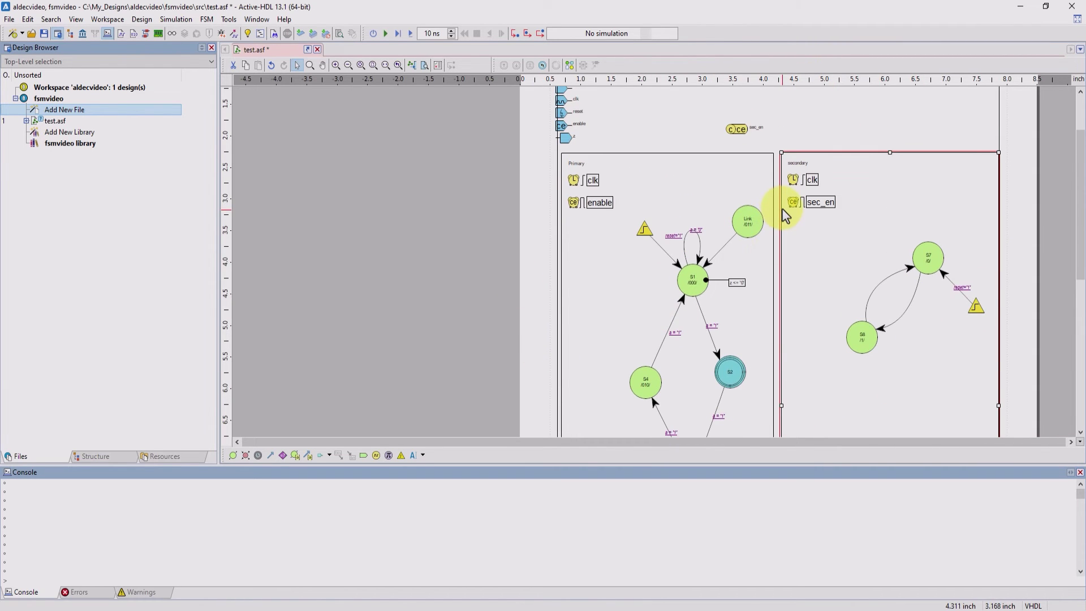
scroll(688, 143, up, 1)
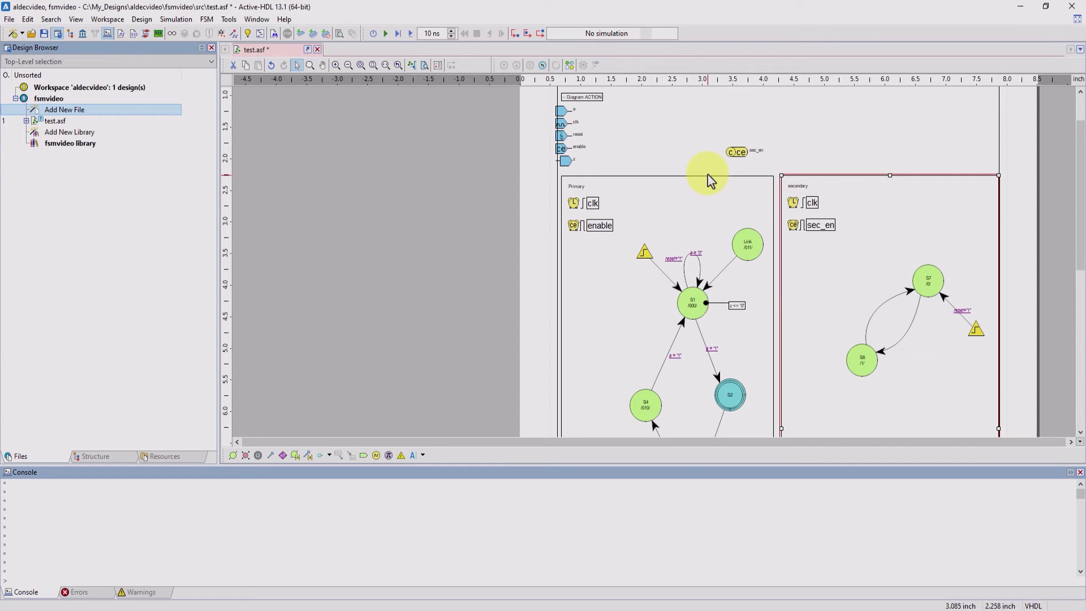
click(207, 20)
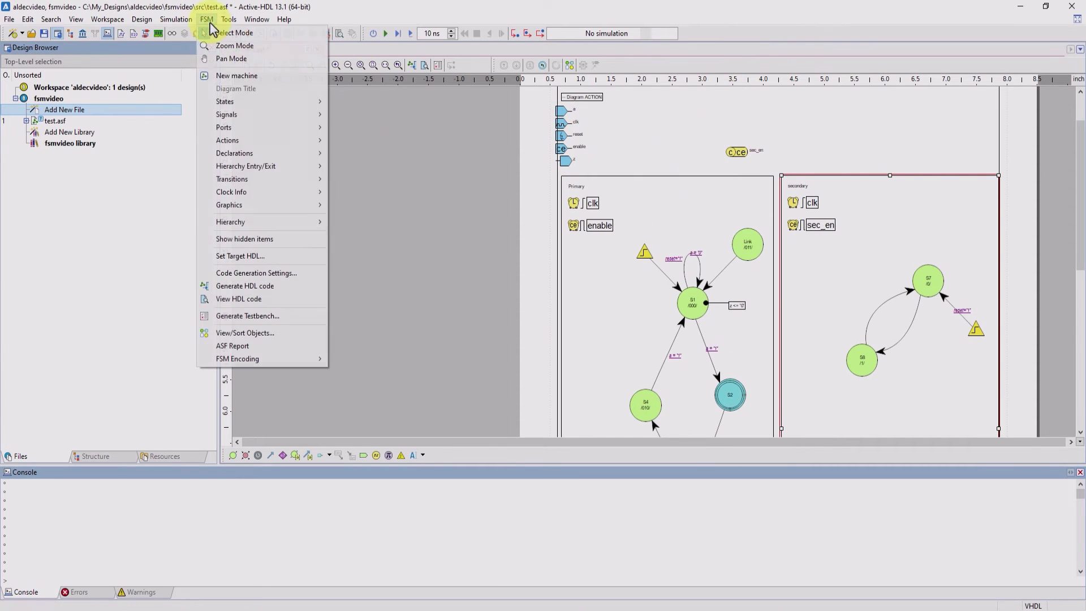
click(236, 274)
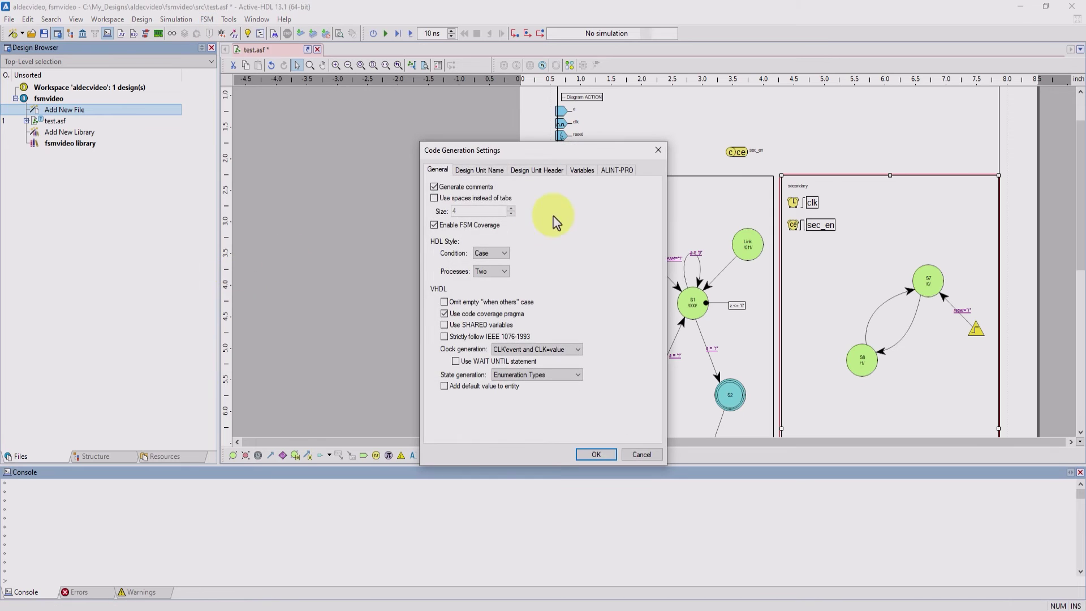
click(475, 172)
click(549, 172)
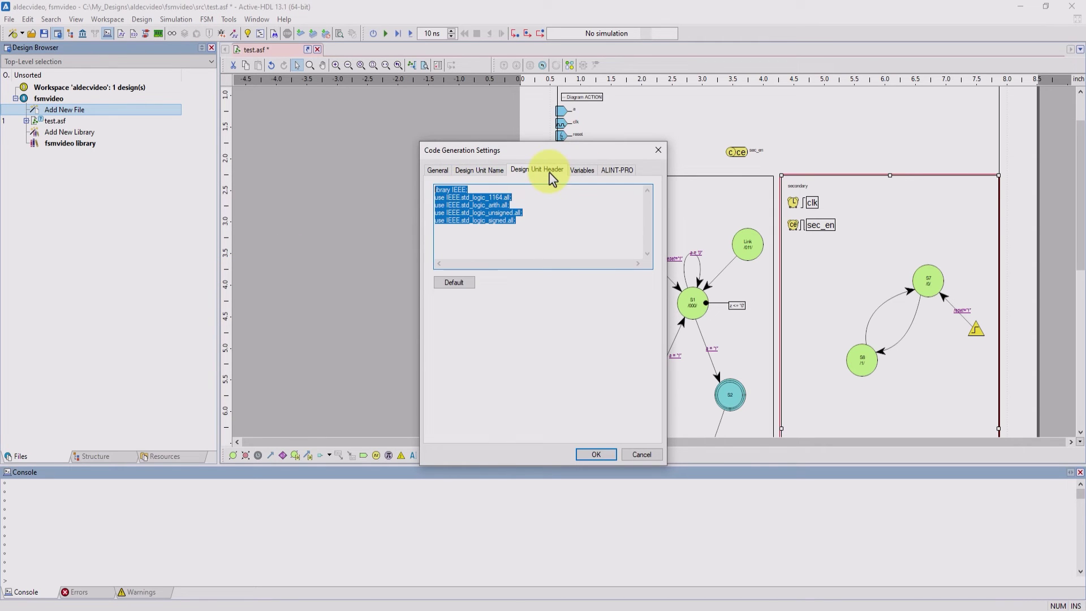
click(581, 170)
click(617, 170)
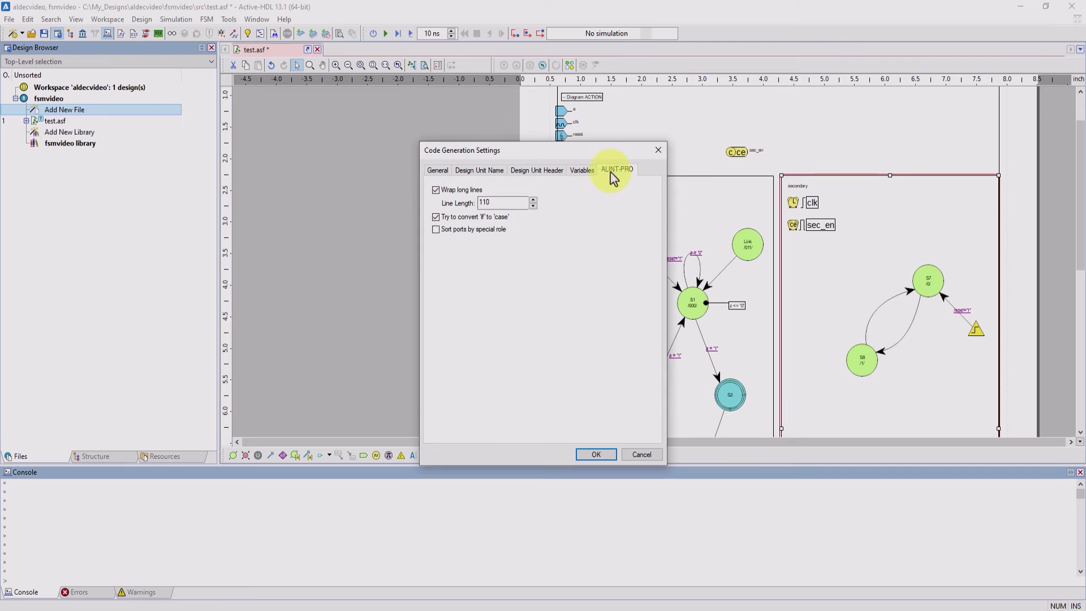
click(437, 169)
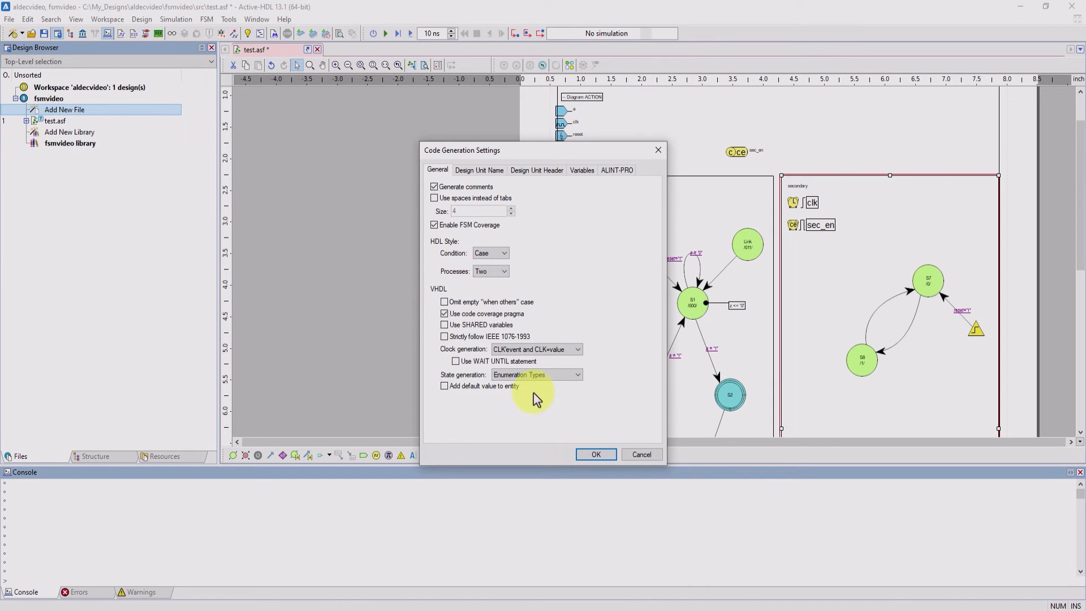
Generate VHDL from test.asf and check the completion message: 0 errors, 1 warning.
click(606, 456)
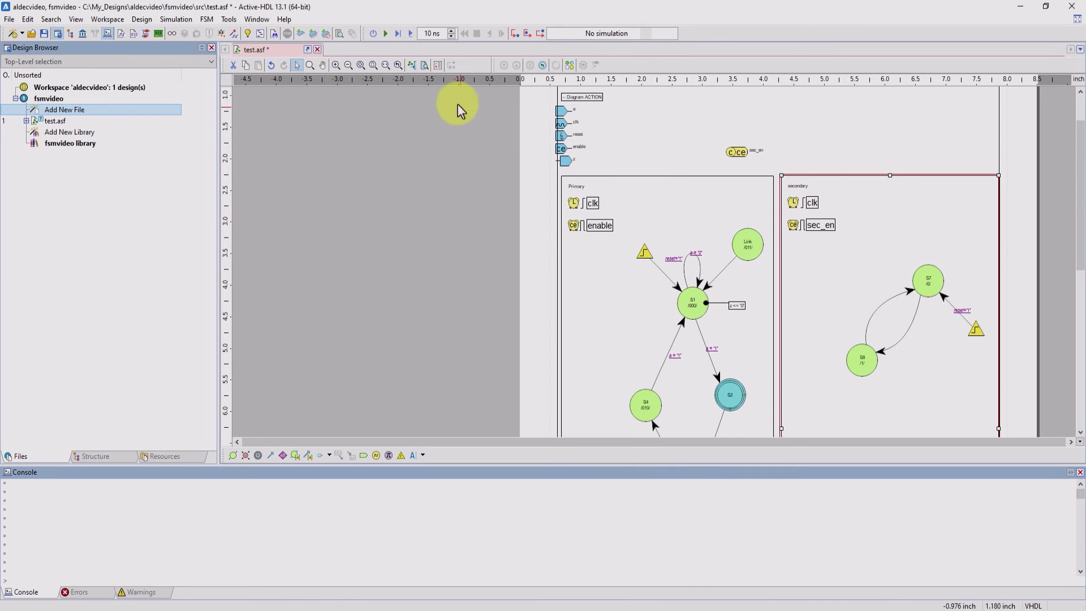
click(412, 67)
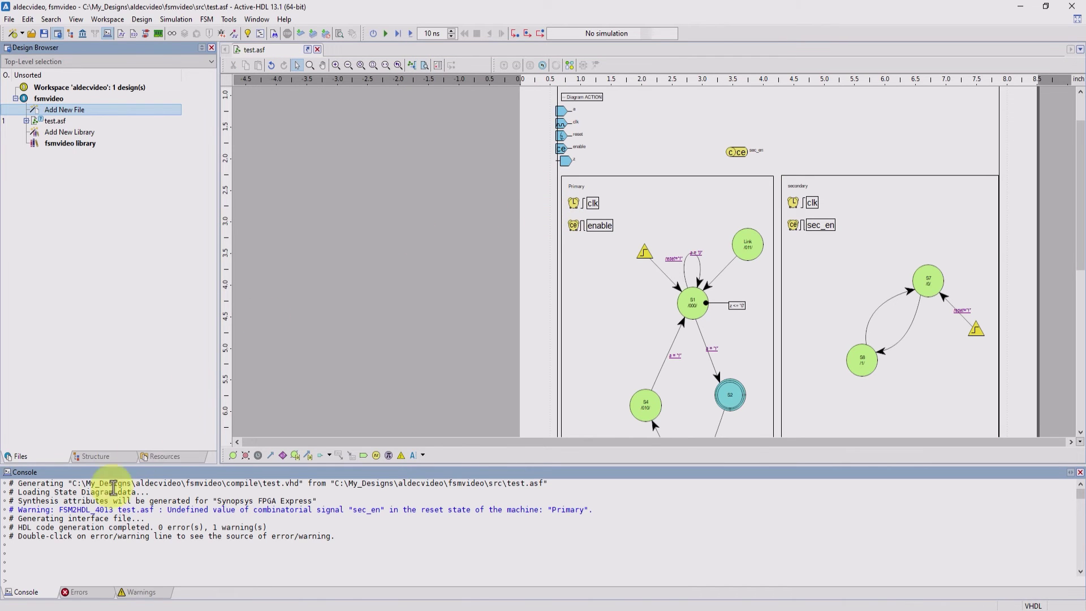
drag(17, 528, 273, 526)
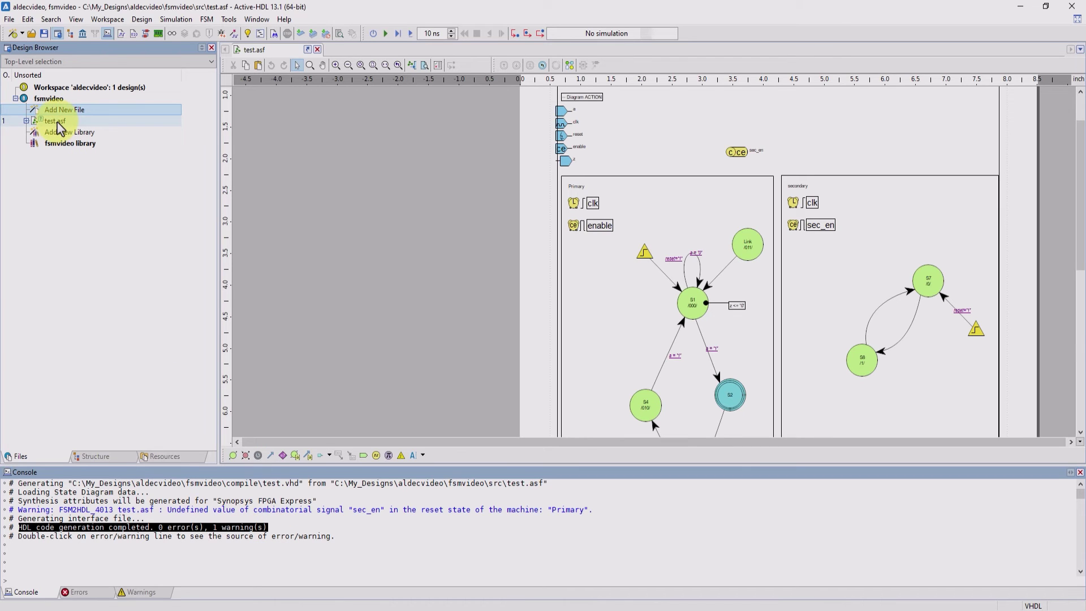
Open the generated test.vhd file under test.asf in the Design Browser.
click(26, 121)
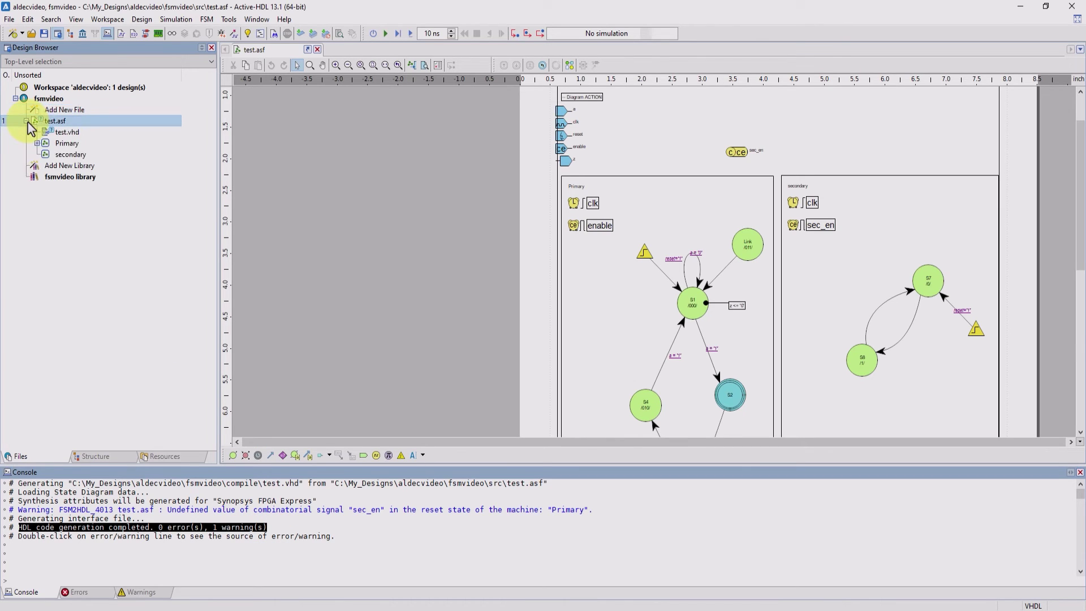
double_click(66, 133)
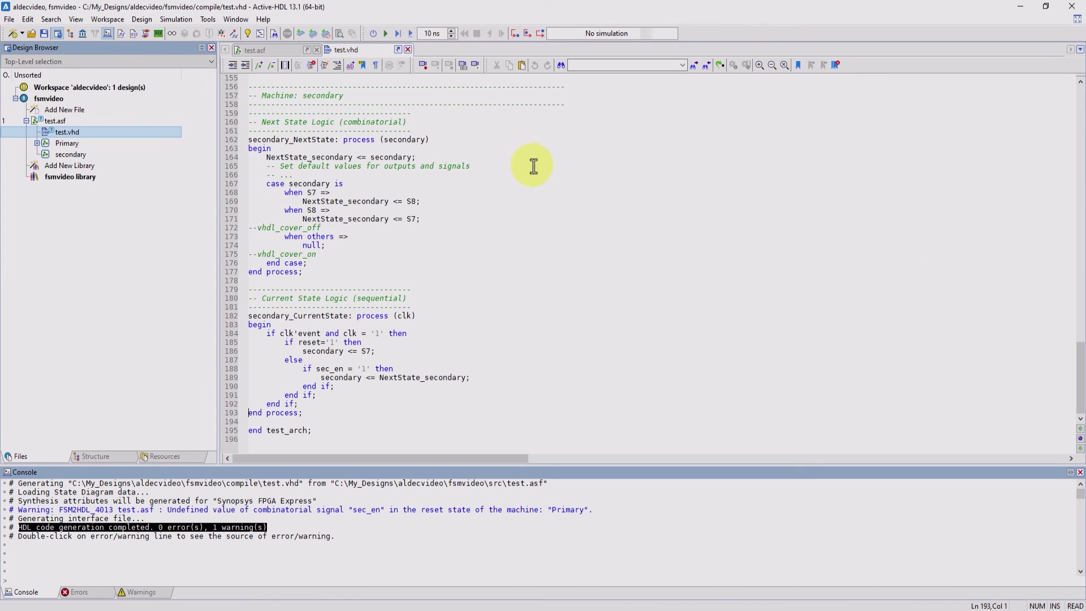
scroll(575, 226, up, 20)
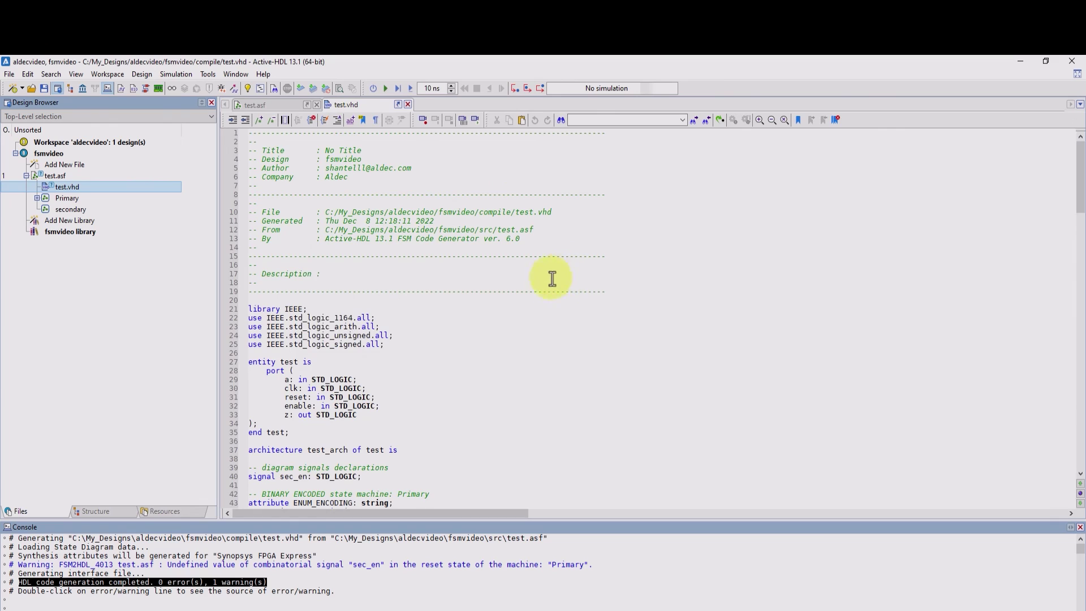
scroll(551, 226, down, 20)
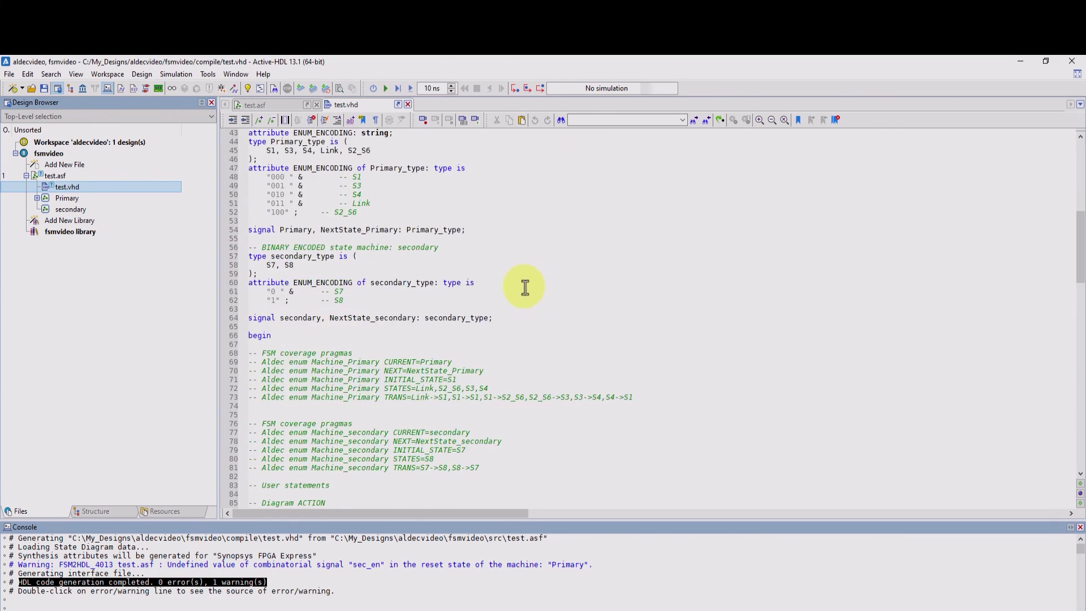
scroll(526, 305, up, 20)
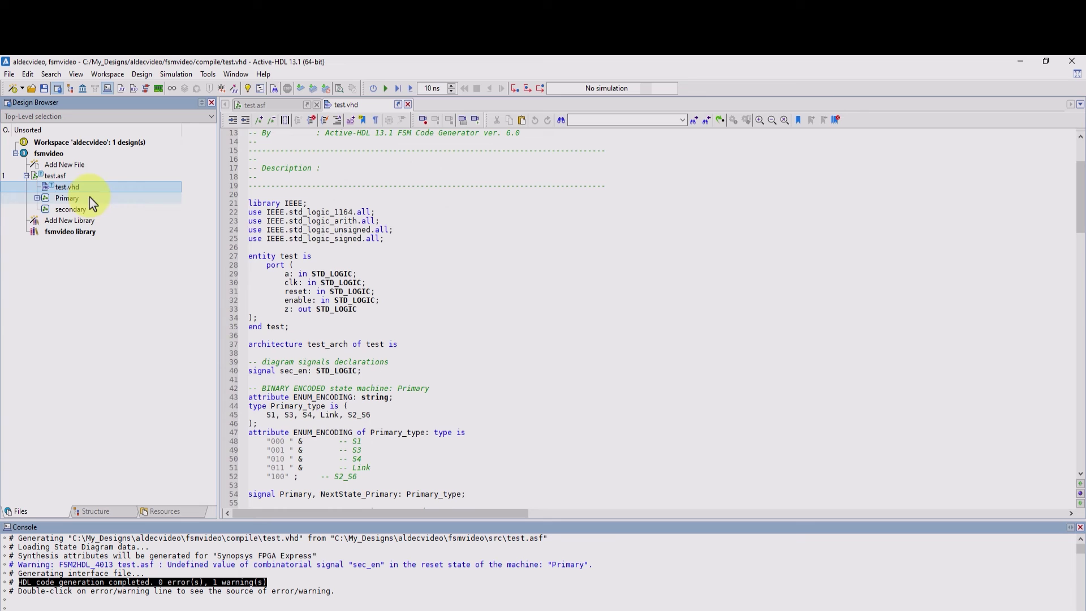
Generate a testbench from the test.asf diagram with only Strategy1 enabled.
double_click(66, 175)
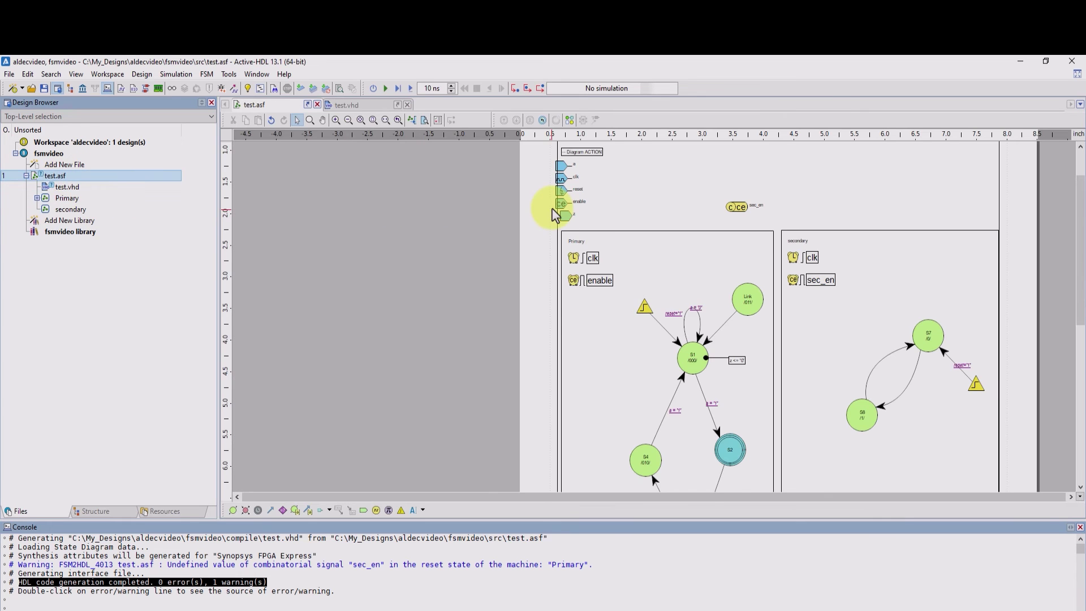
click(212, 73)
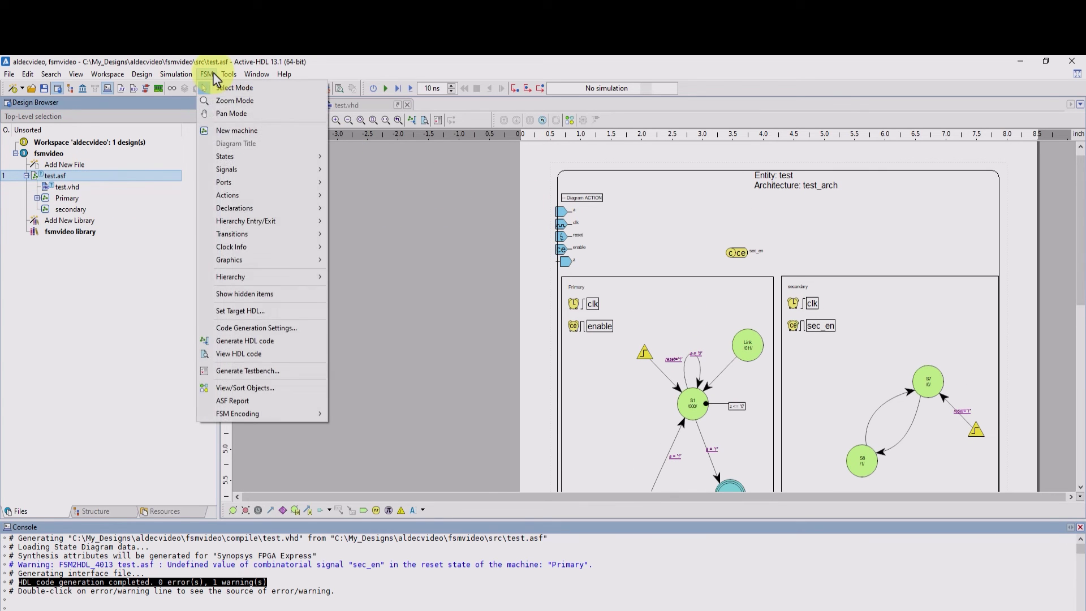
click(263, 371)
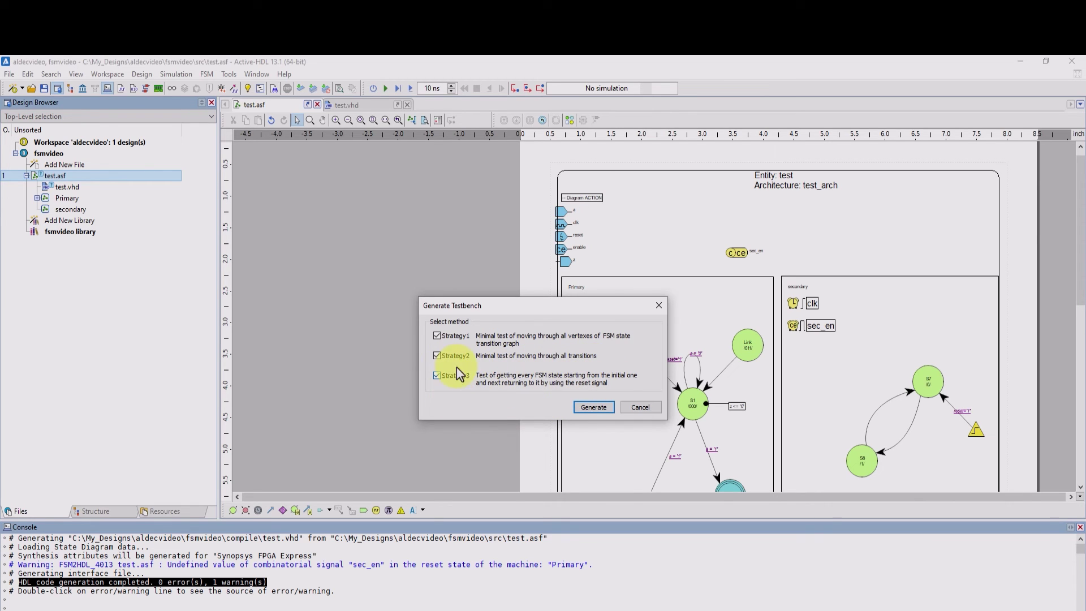
click(439, 376)
click(438, 356)
click(438, 336)
click(437, 337)
click(594, 408)
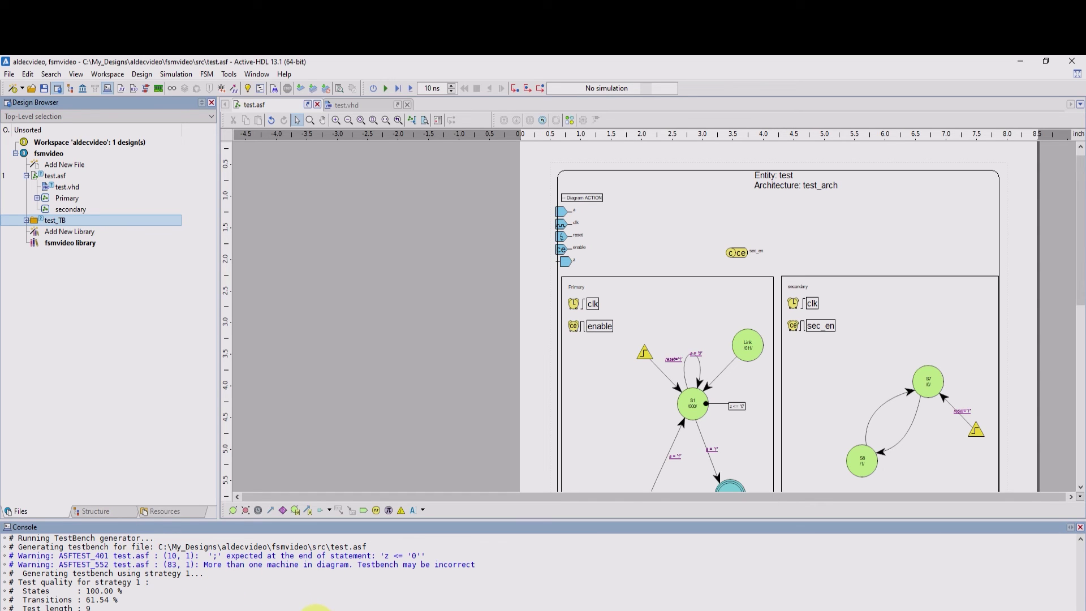
Expand test_TB and open test_tb1.do and test_tb1.vhd.
click(31, 221)
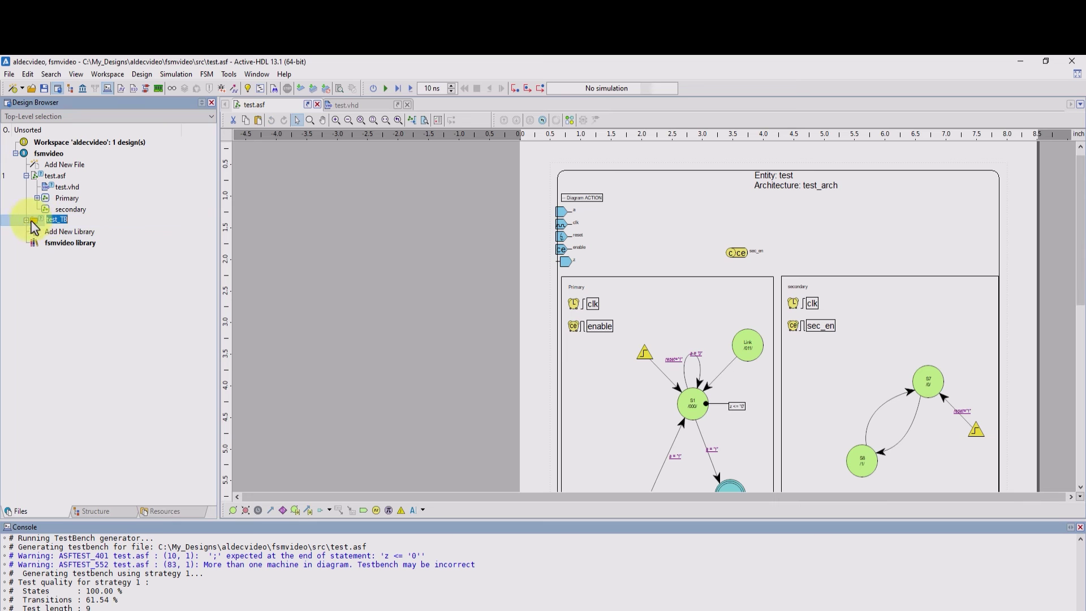
click(26, 220)
click(74, 233)
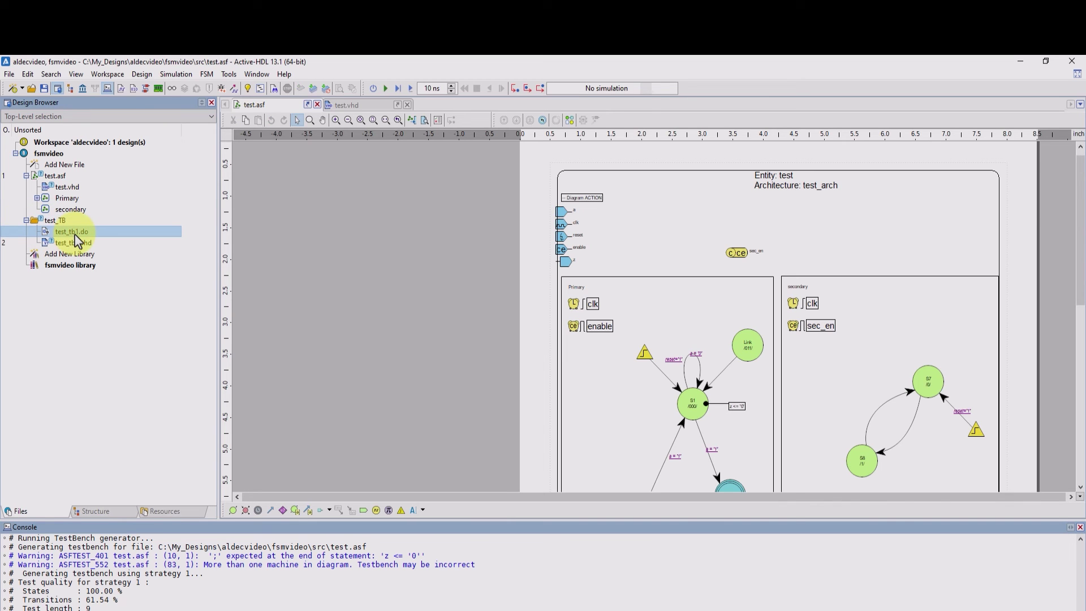
double_click(73, 233)
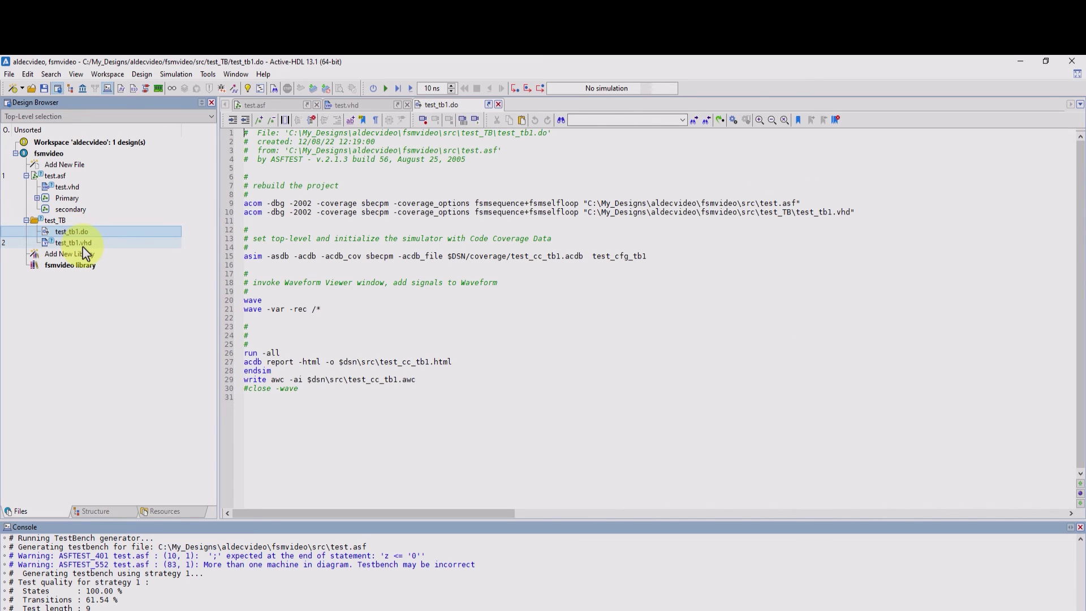
double_click(31, 243)
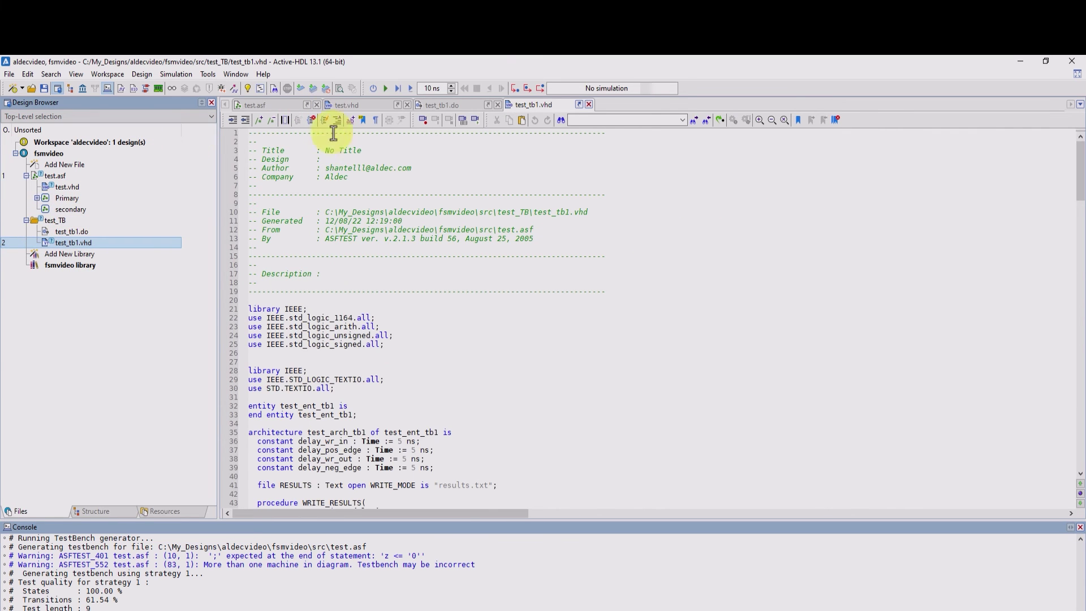
Compile the testbench and design, then execute the test_tb1.do macro.
click(313, 89)
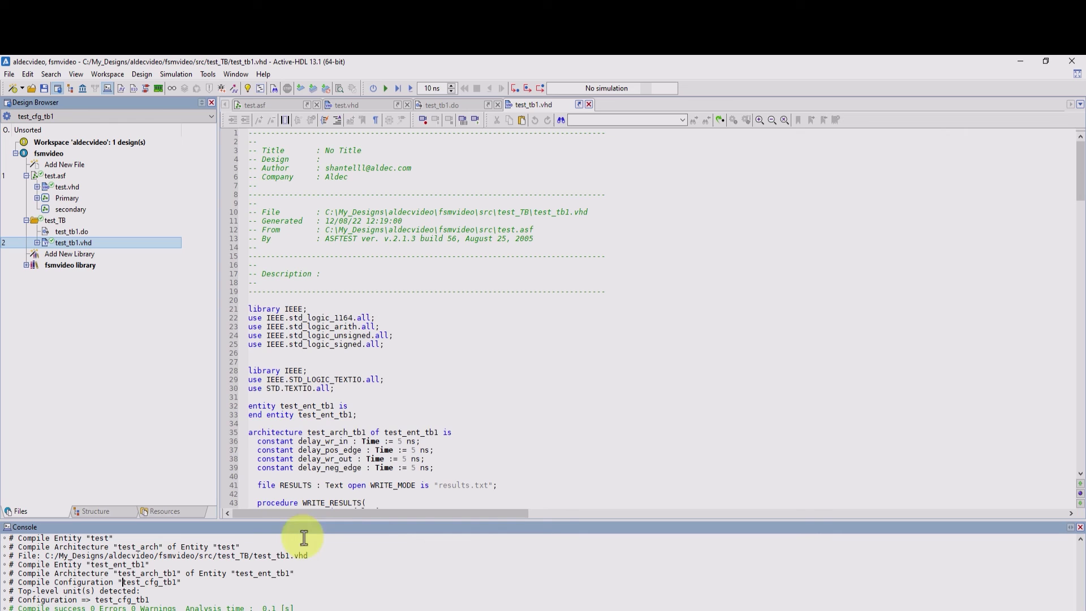
right_click(111, 233)
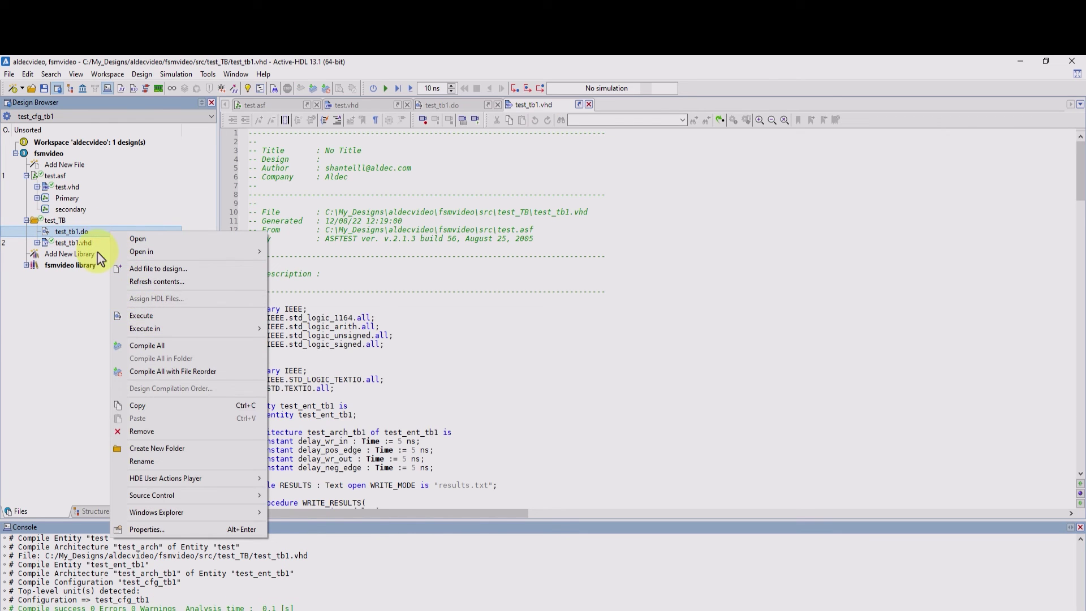
click(137, 320)
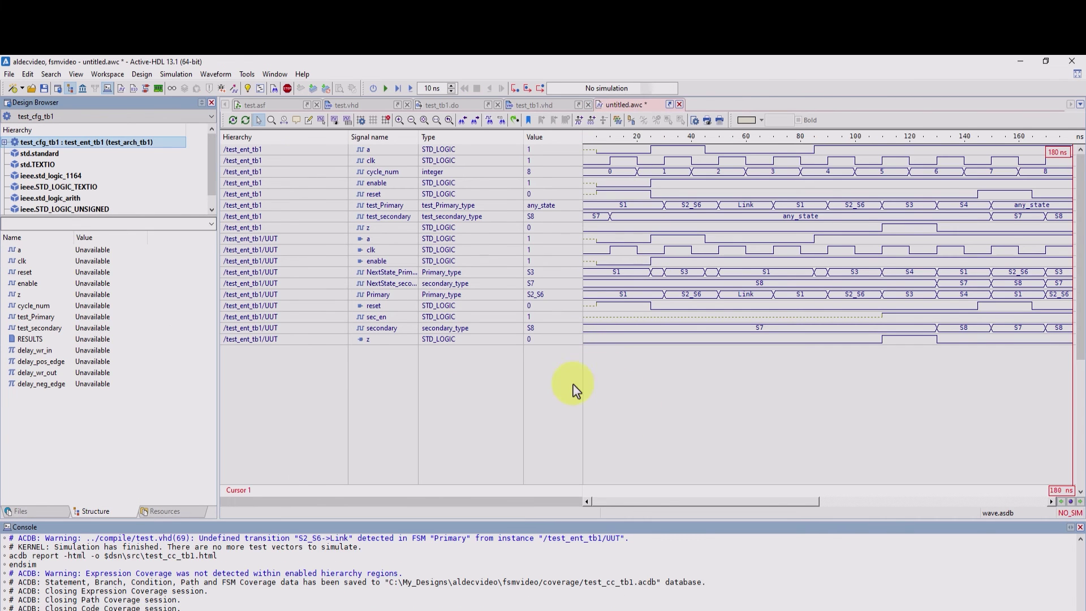
Re-initialize the simulation to 0 fs and add test_cfg_tb1's eight testbench signals to the waveform.
drag(644, 510, 604, 403)
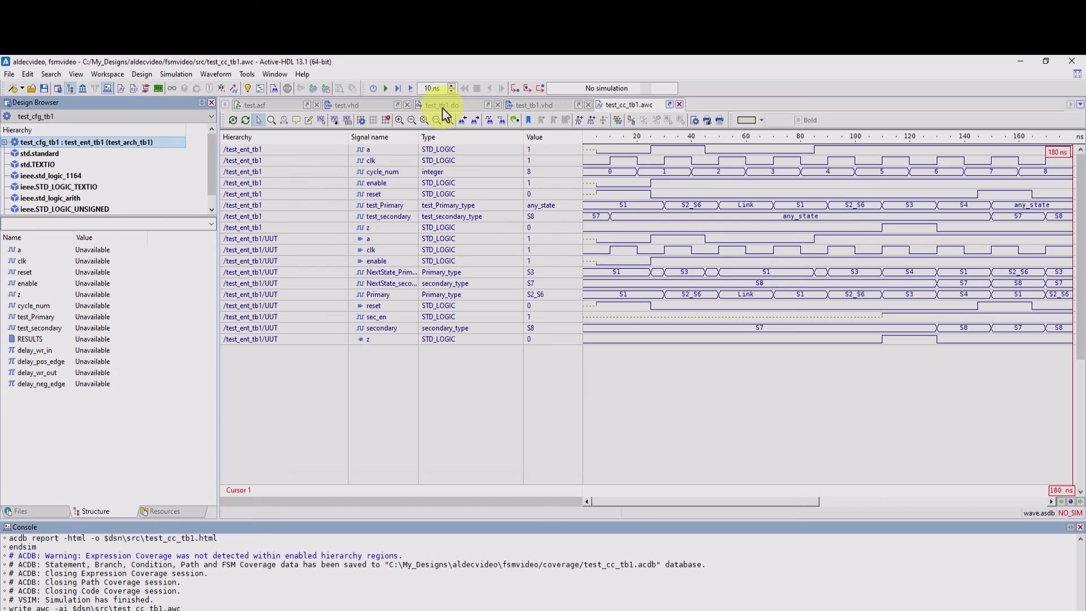
click(373, 91)
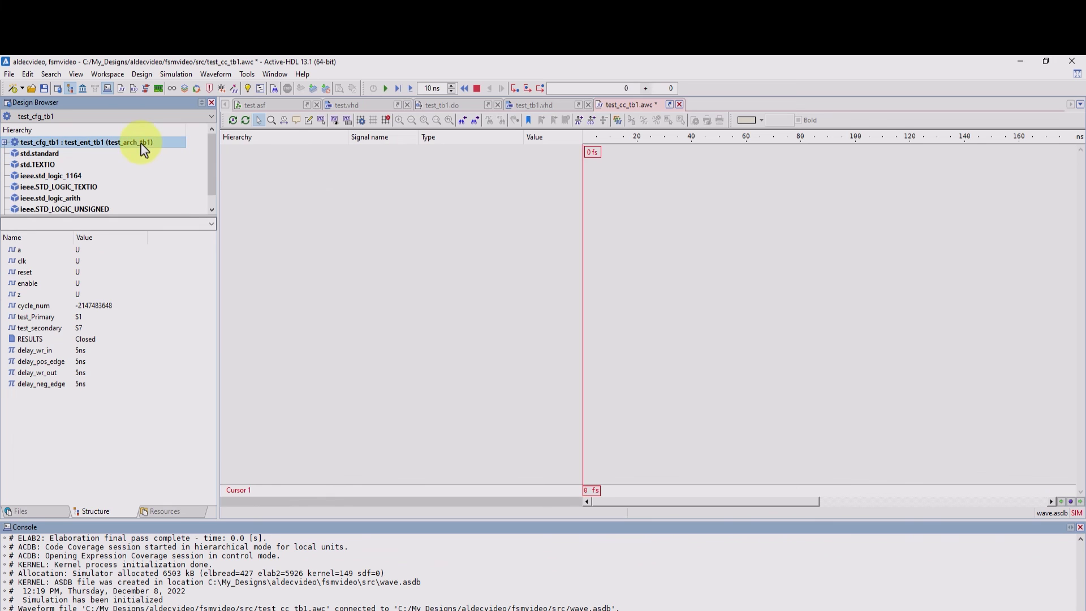
drag(141, 143, 283, 180)
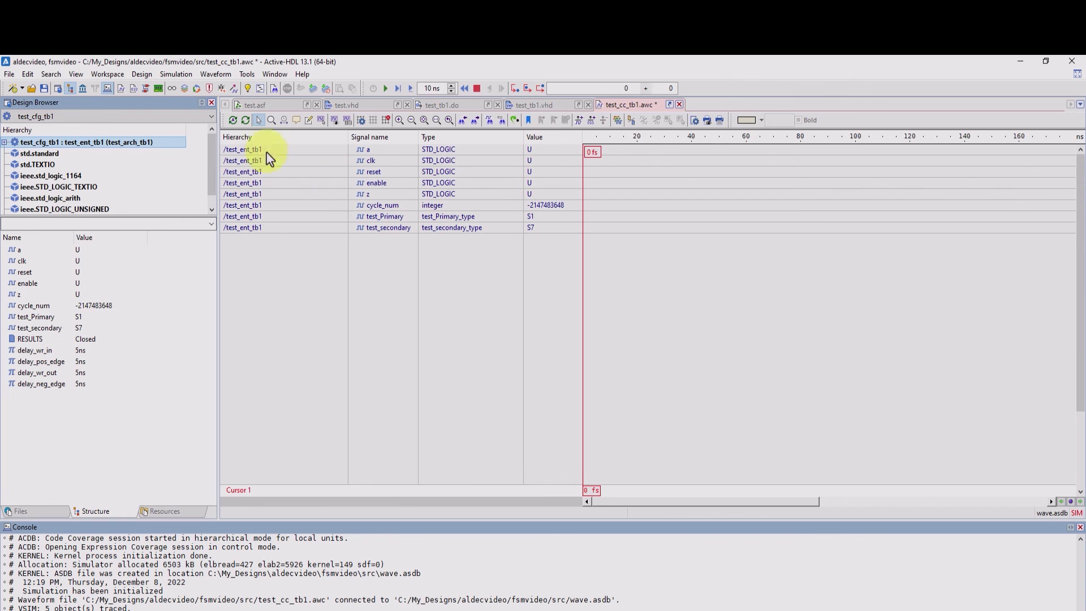
On the test.asf diagram, trace over transitions until the run halts at 50 ns in state Link.
click(286, 108)
scroll(725, 340, down, 2)
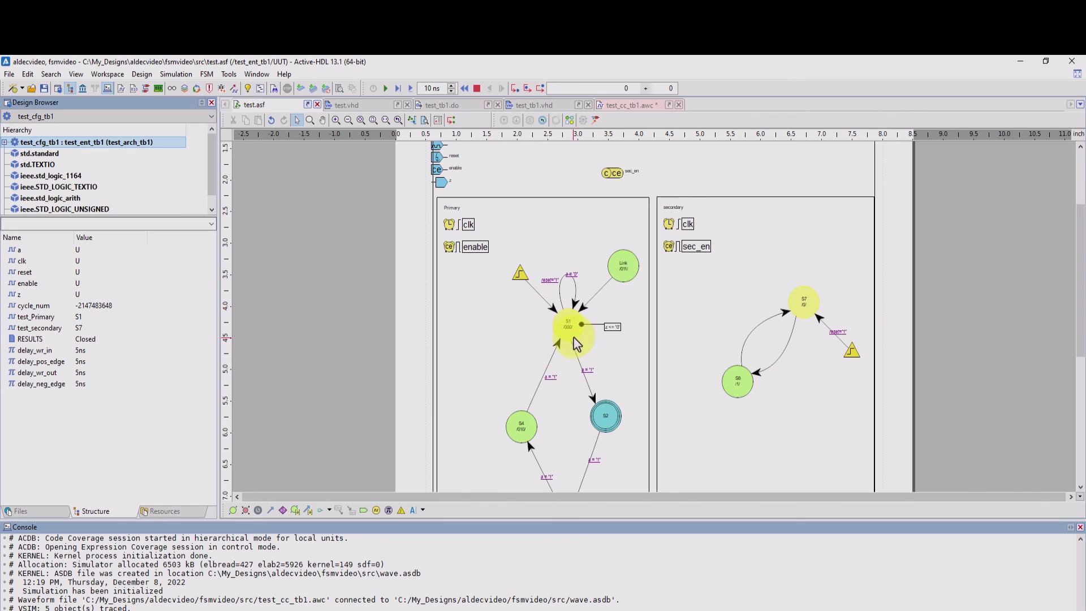
click(452, 121)
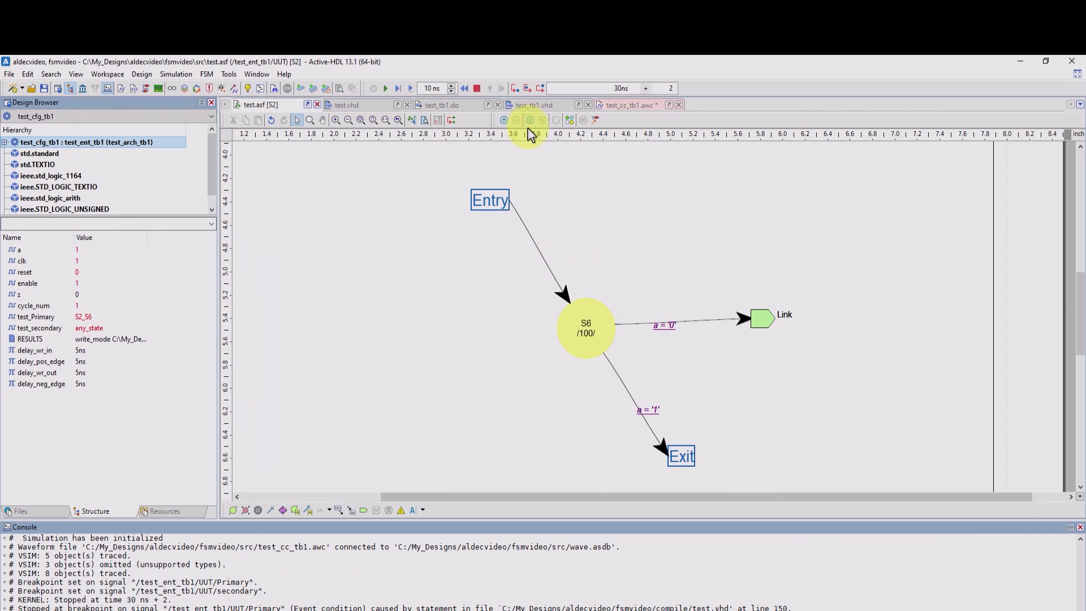
click(505, 120)
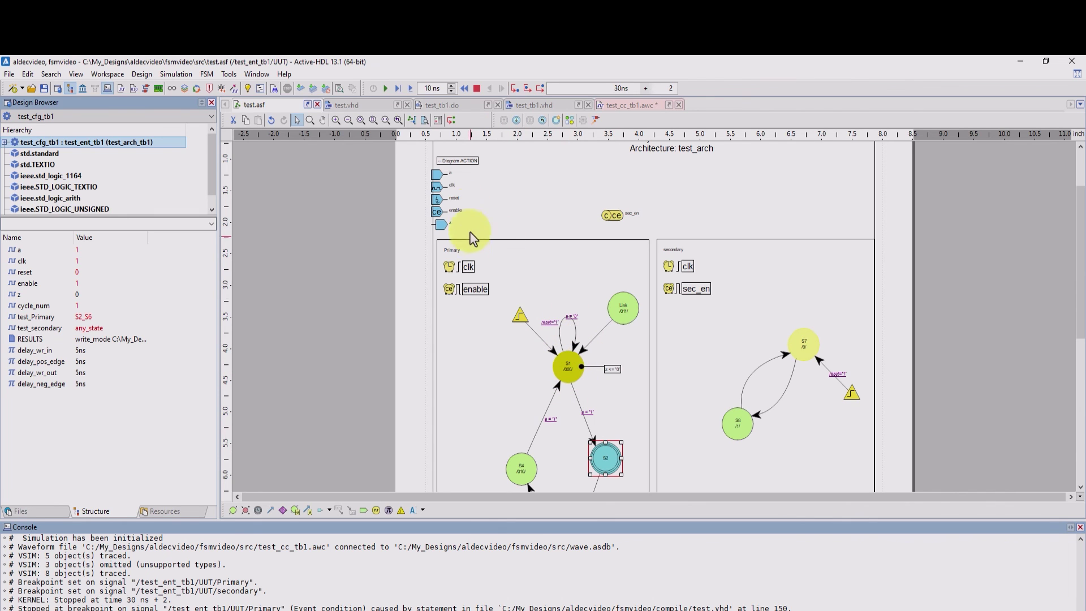
click(451, 121)
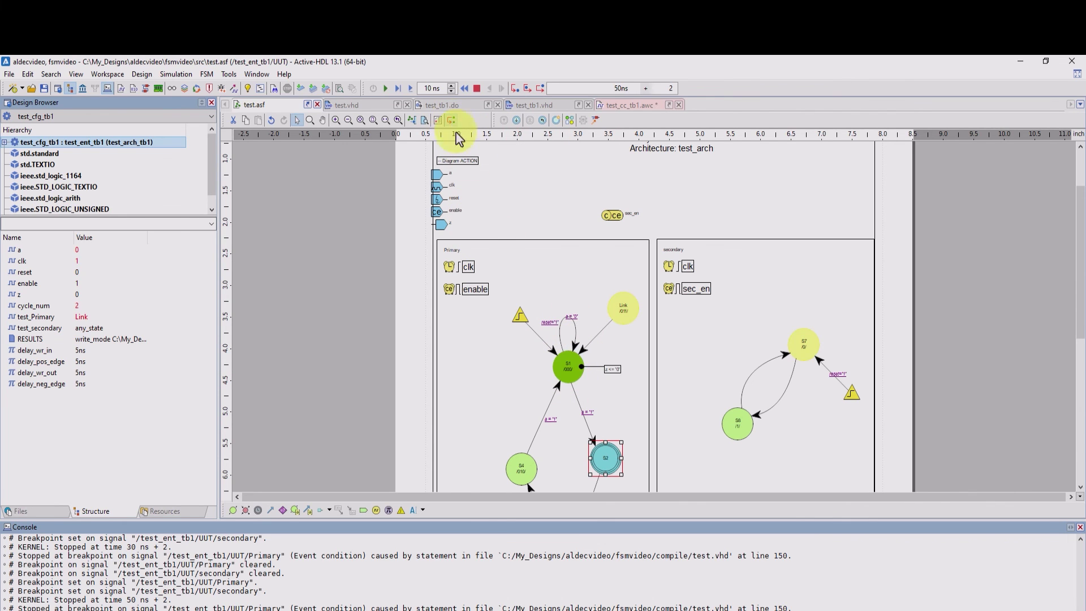
scroll(574, 357, down, 2)
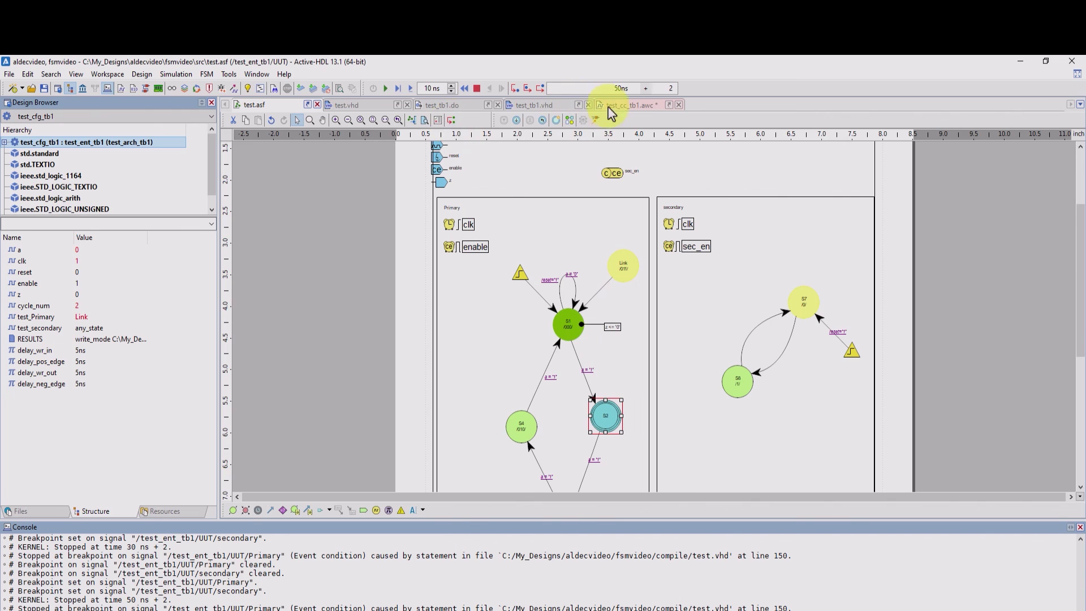
Compare the test_cc_tb1.awc waveforms against the test.asf state diagram at the current time.
click(627, 108)
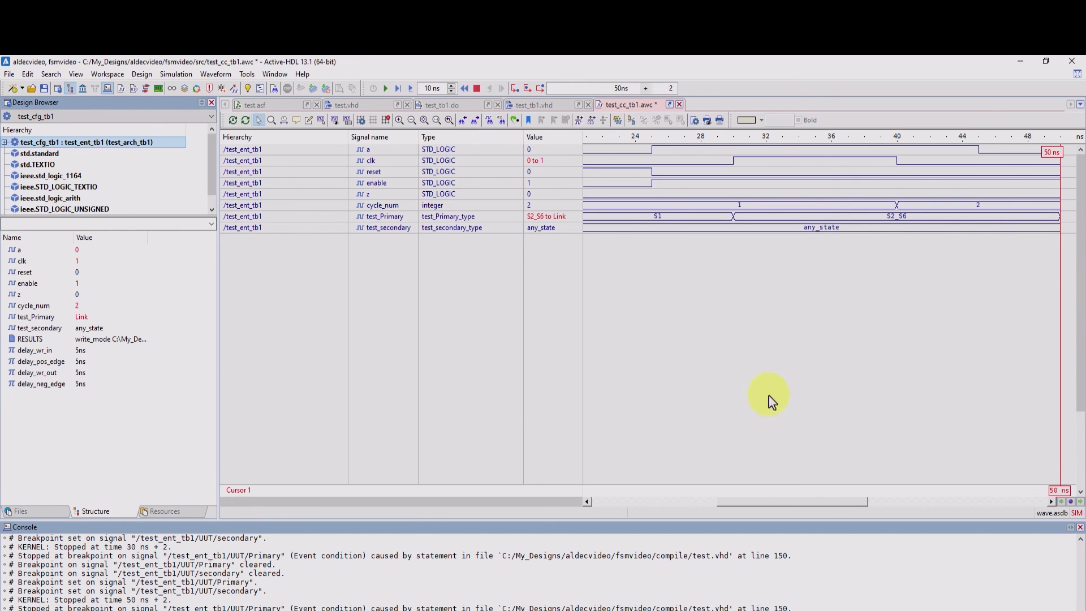
click(301, 107)
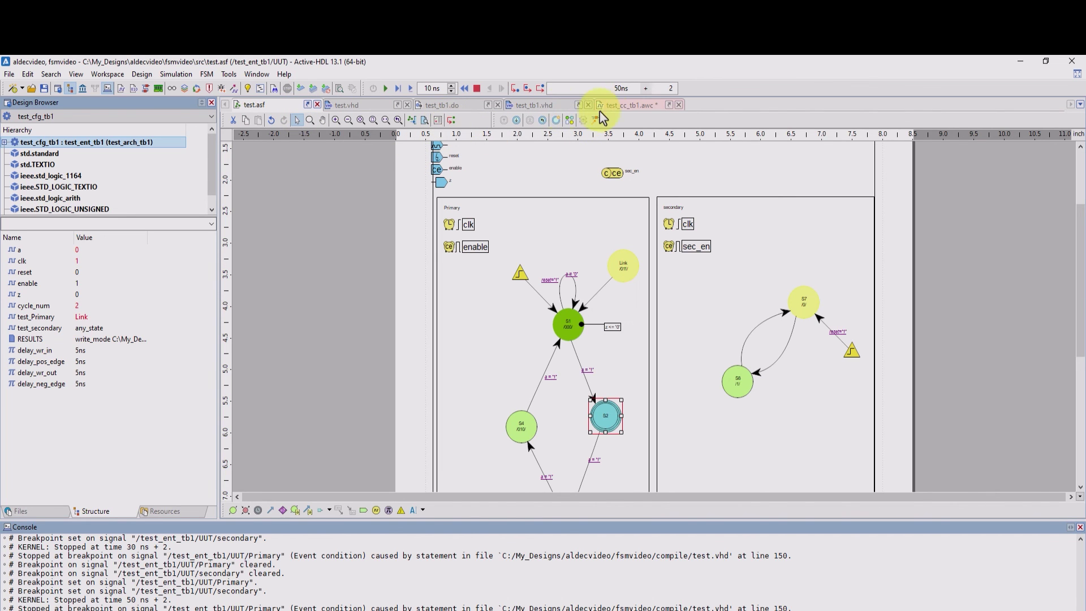
click(623, 105)
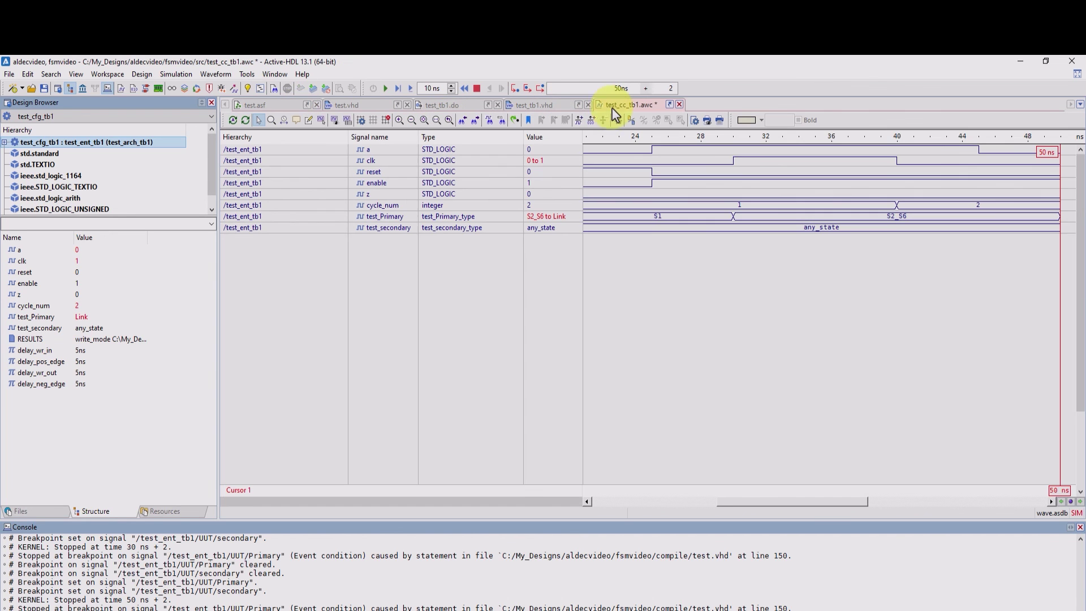
click(259, 106)
Trace transitions to the 180 ns finish, ending in S8 with cycle_num 8, and show the waveforms.
click(451, 120)
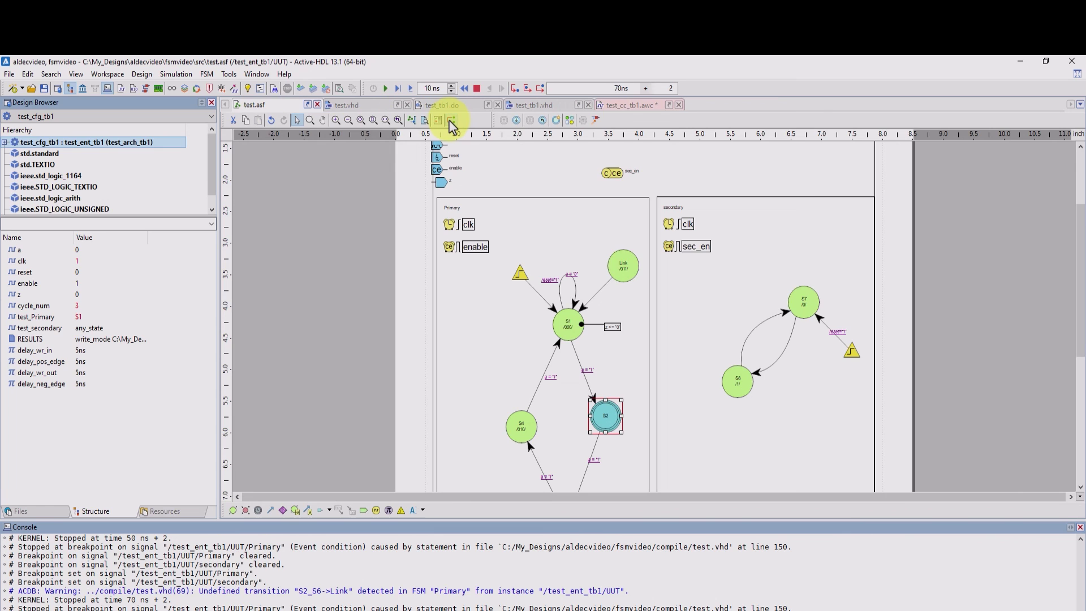
click(451, 121)
click(450, 121)
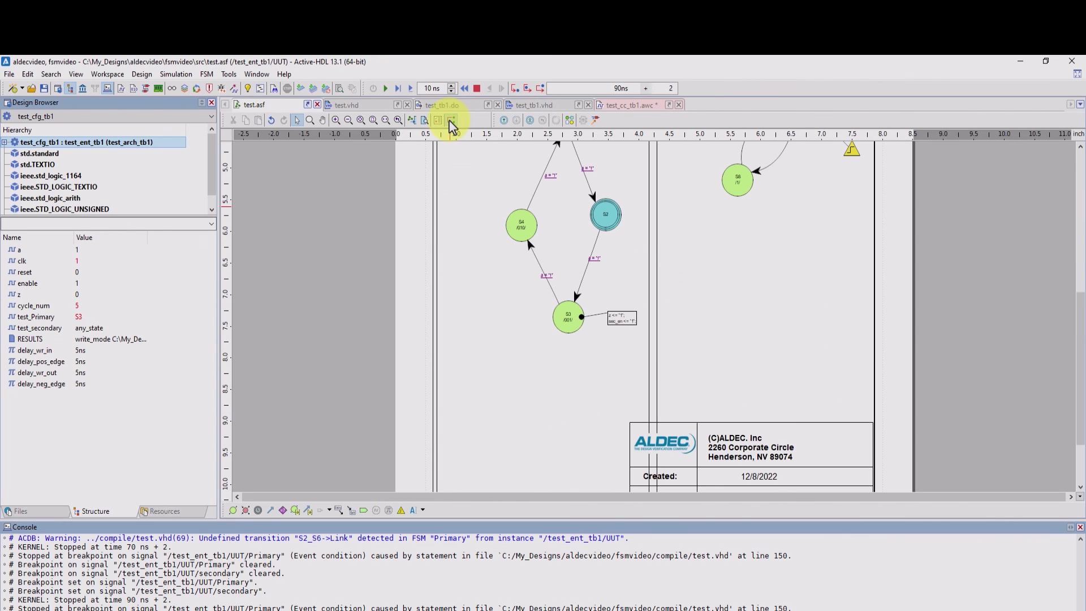
drag(180, 597, 11, 589)
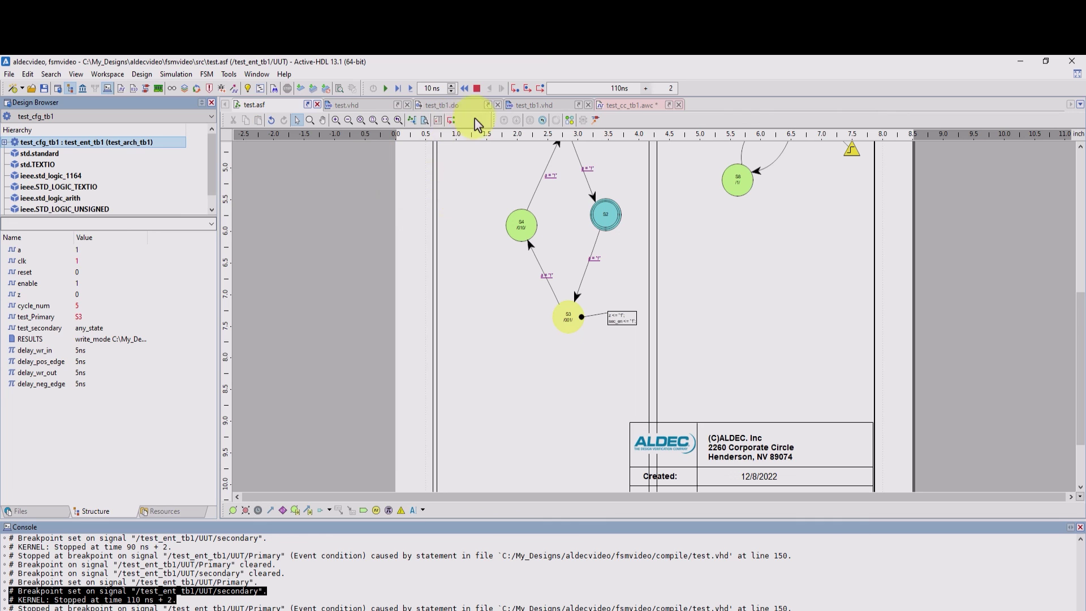
click(451, 121)
click(451, 121)
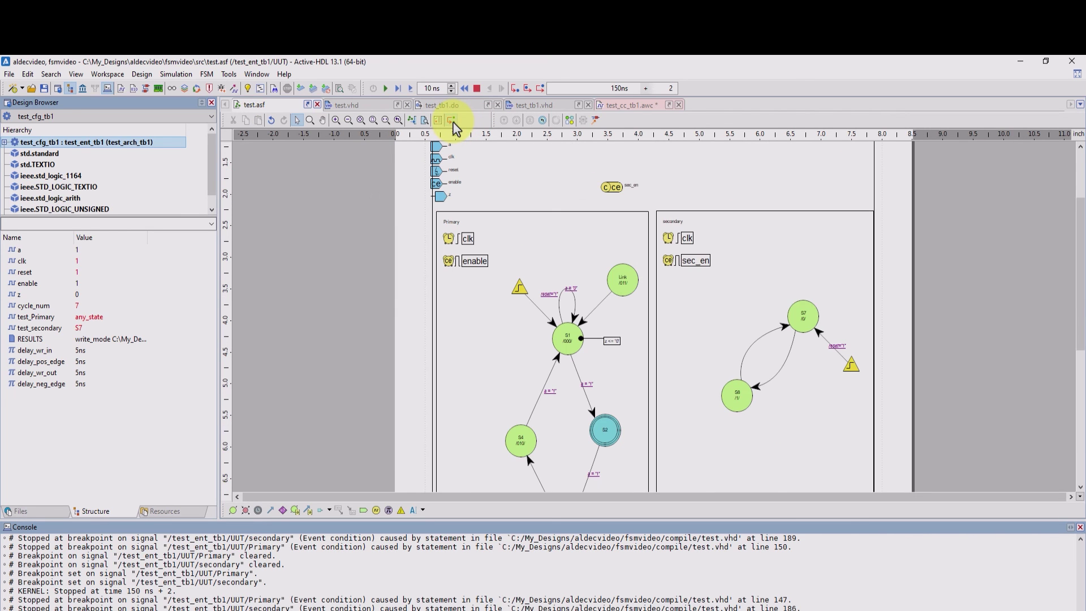
click(451, 120)
click(451, 121)
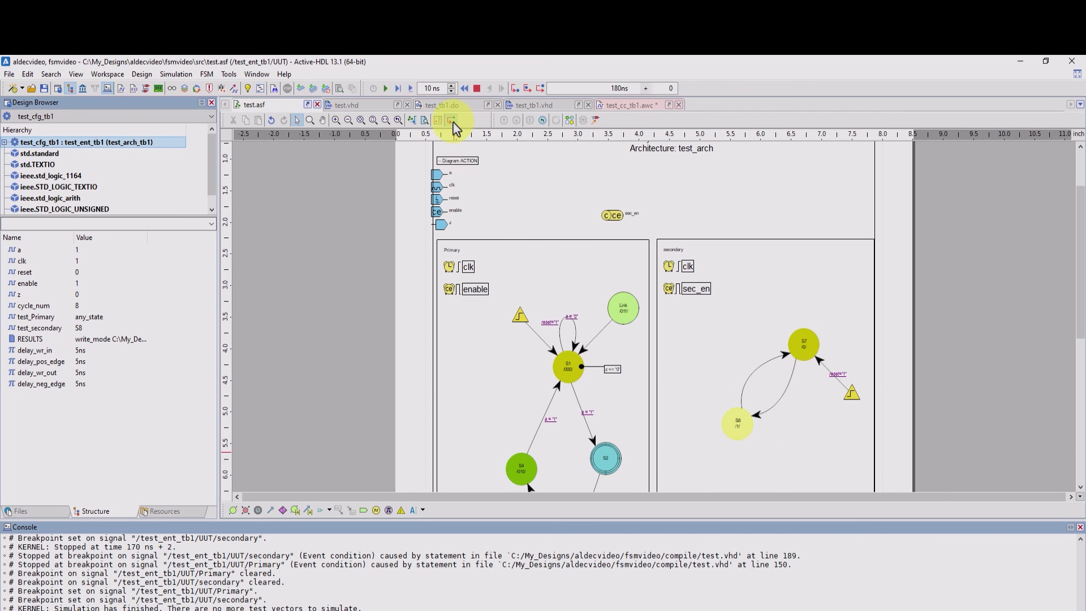
click(633, 105)
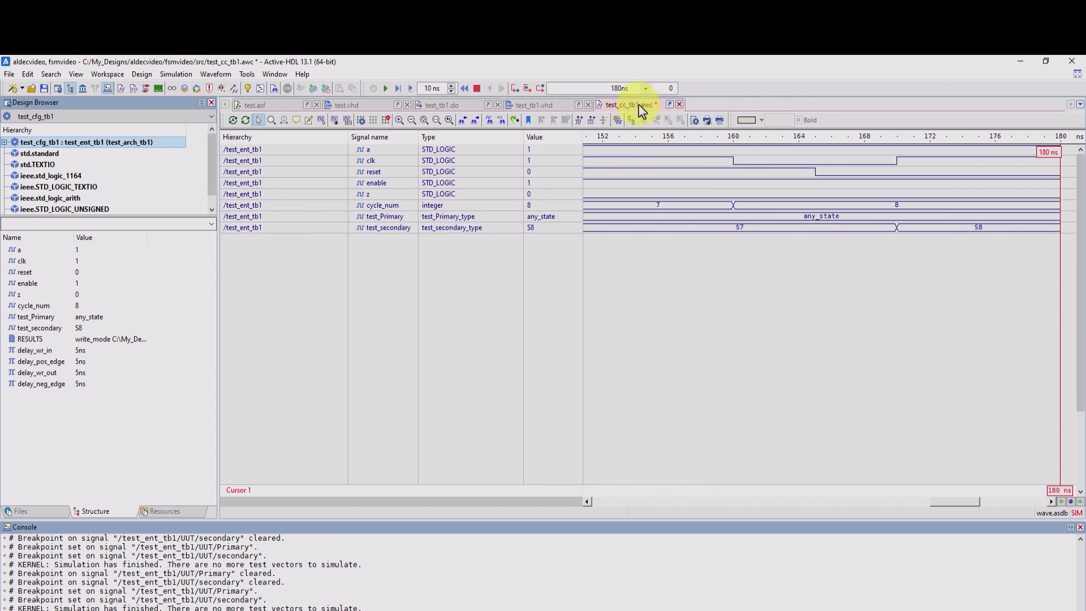